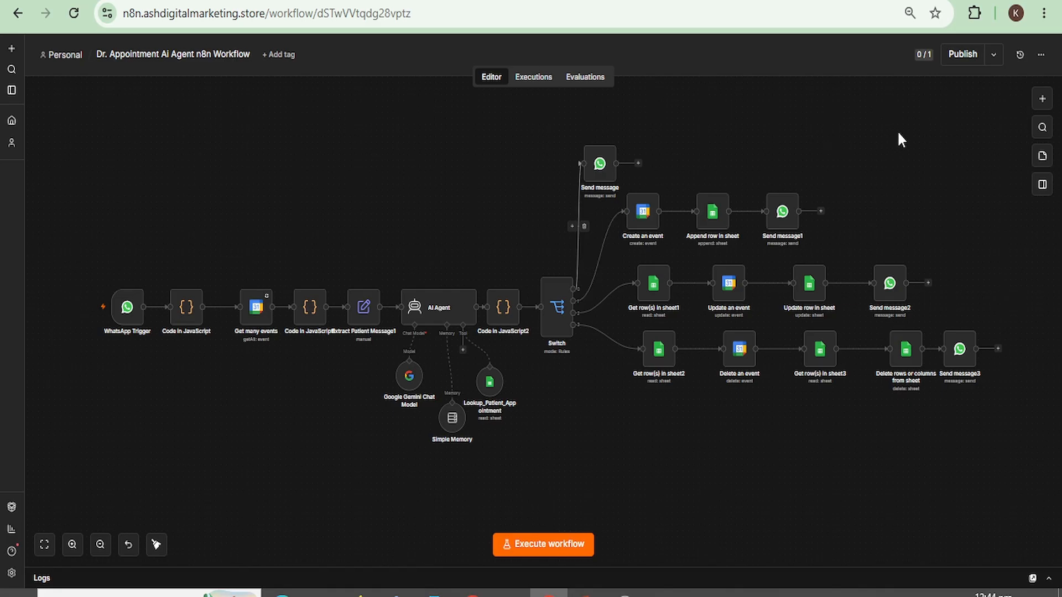
- Add a Google Drive node with the Download file action to the workflow
{"action": "left_click", "coordinate": [1042, 99]}
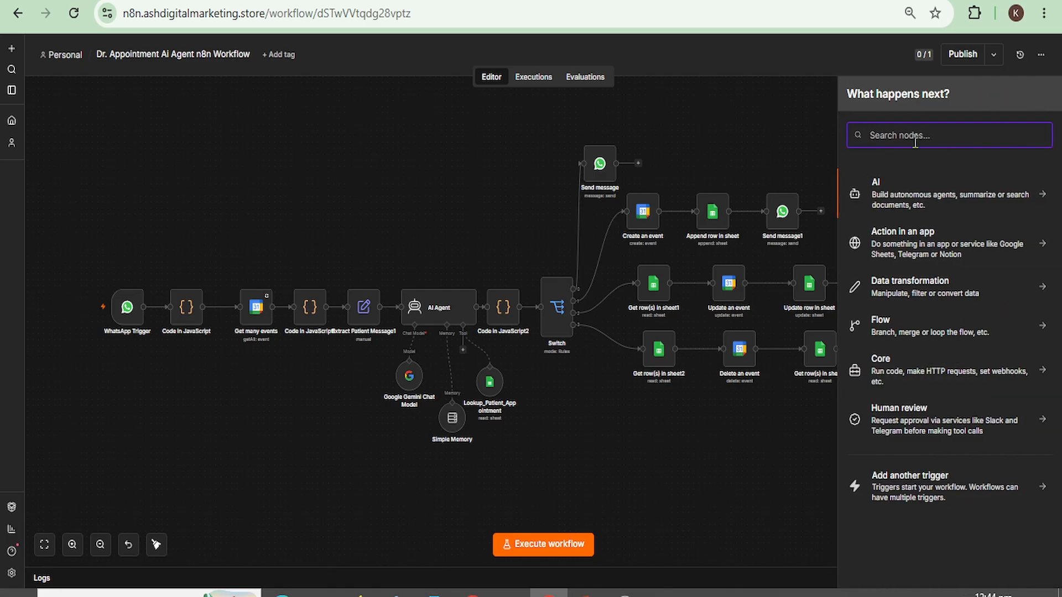
{"action": "left_click", "coordinate": [892, 192]}
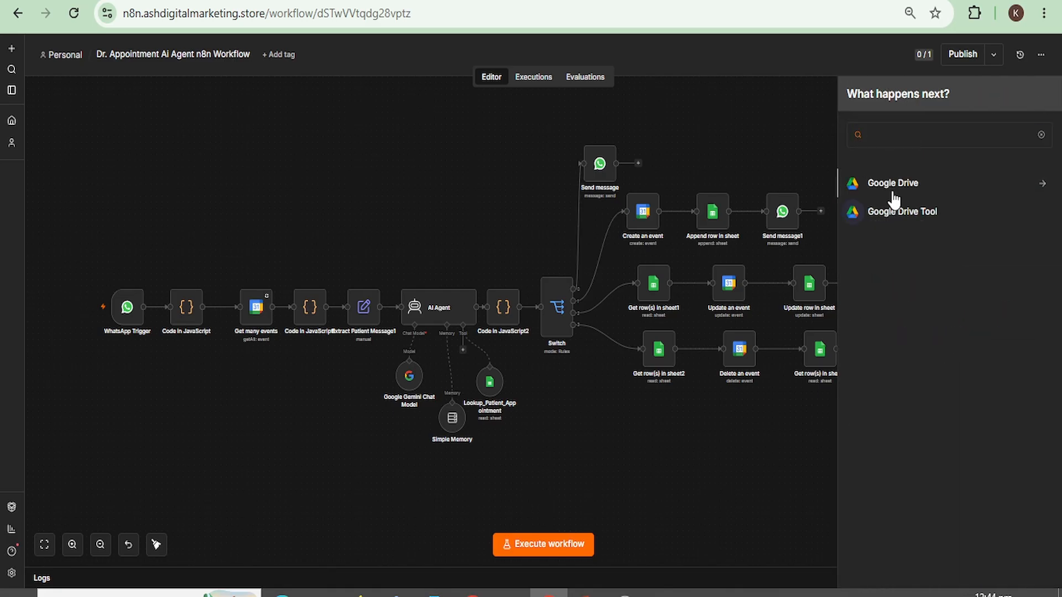
{"action": "left_click", "coordinate": [884, 304]}
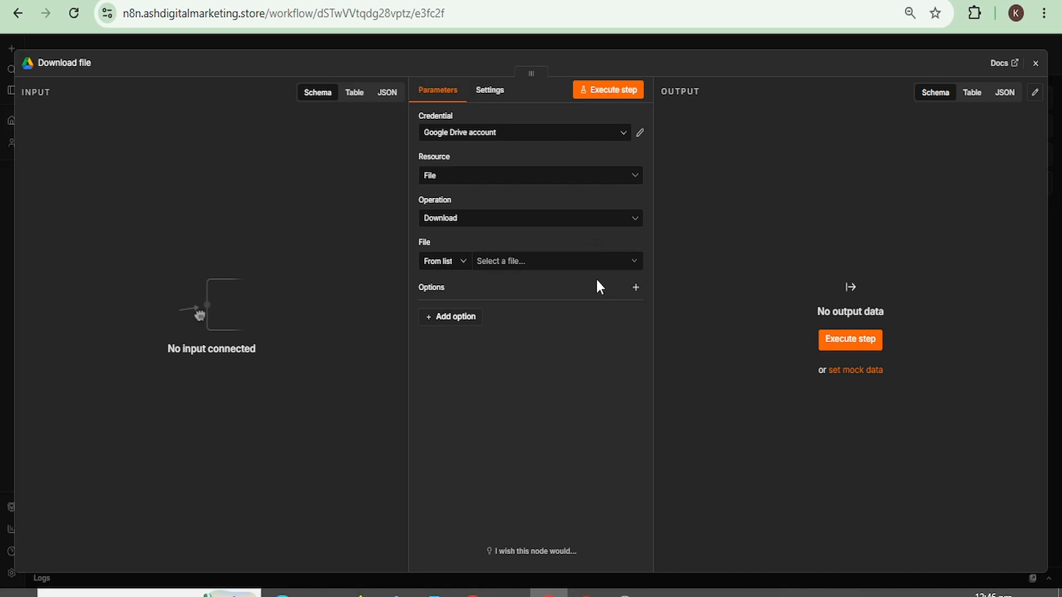
- Set the node to download hospital_policy_manual.pdf, execute it, and place the node above the main workflow row
{"action": "left_click", "coordinate": [634, 262]}
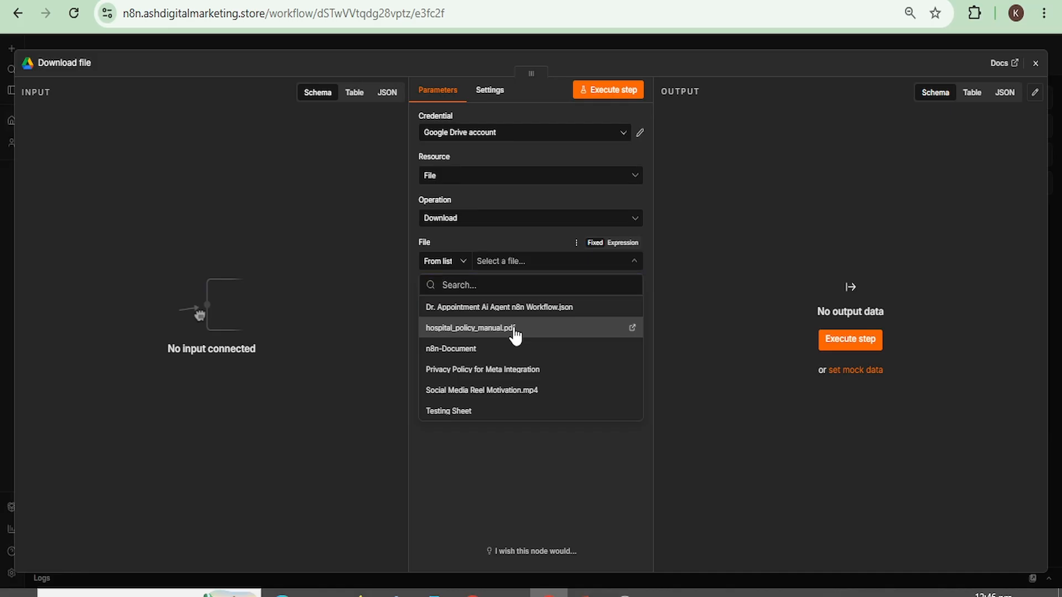
{"action": "left_click", "coordinate": [514, 331]}
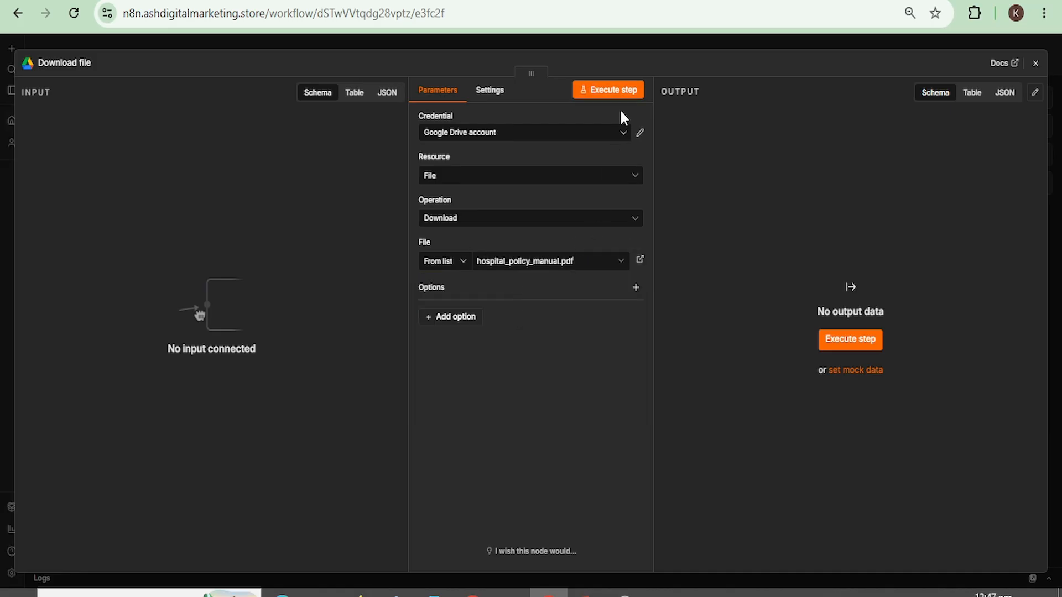
{"action": "left_click", "coordinate": [620, 93]}
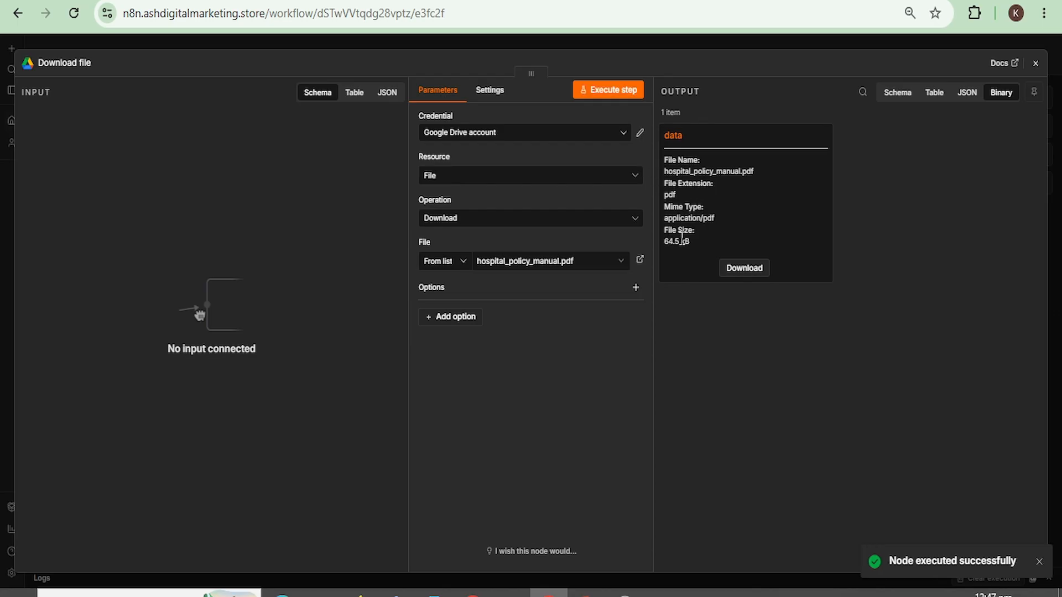
{"action": "left_click", "coordinate": [1037, 63]}
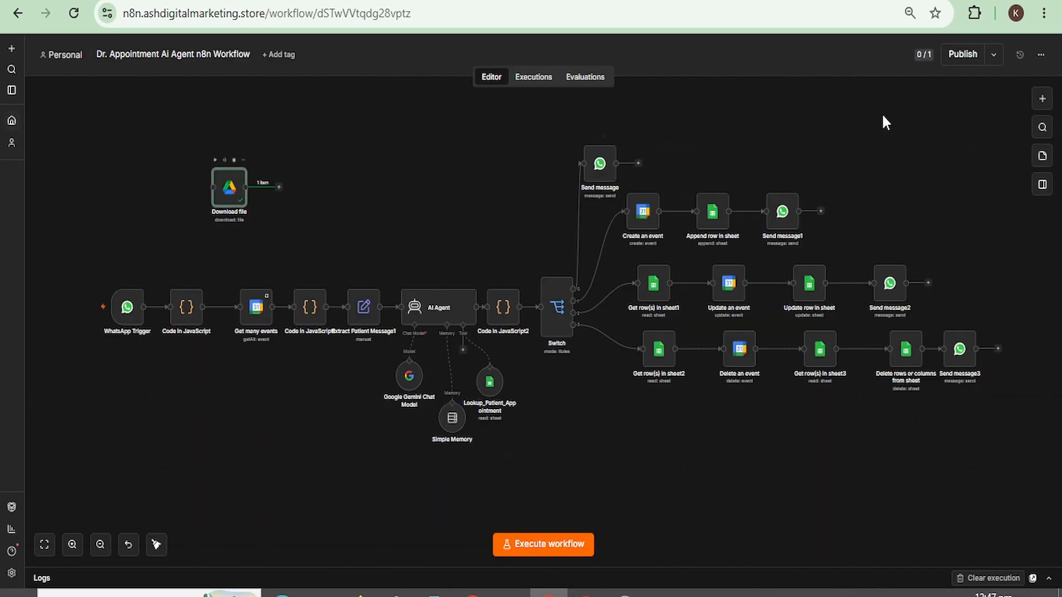
{"action": "left_click_drag", "start_coordinate": [229, 188], "coordinate": [245, 157]}
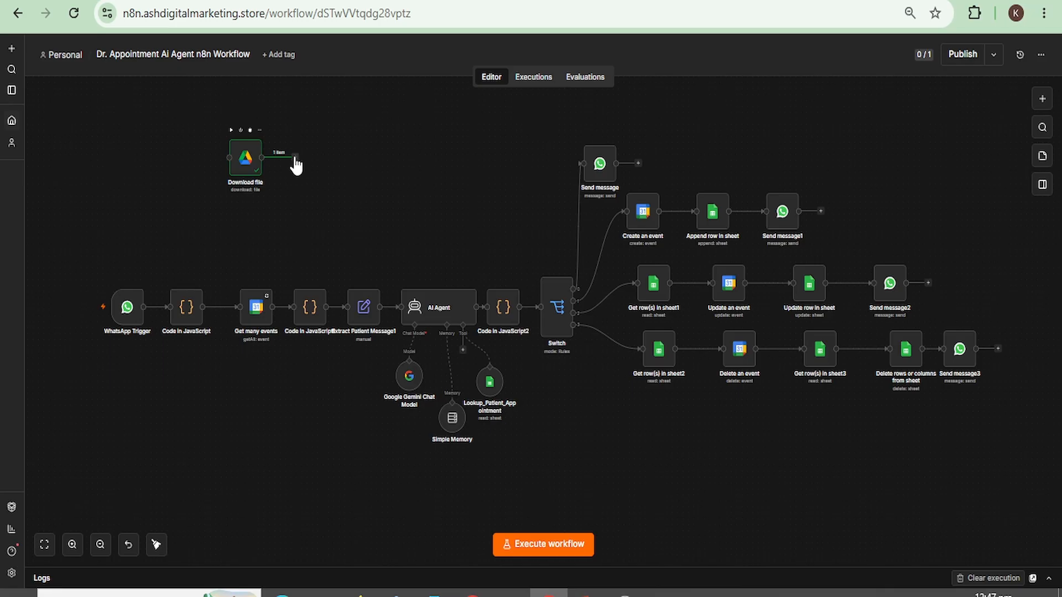
- Add a Supabase Vector Store node with the Add documents to vector store action after the Download file node
{"action": "key", "text": "alt+Tab"}
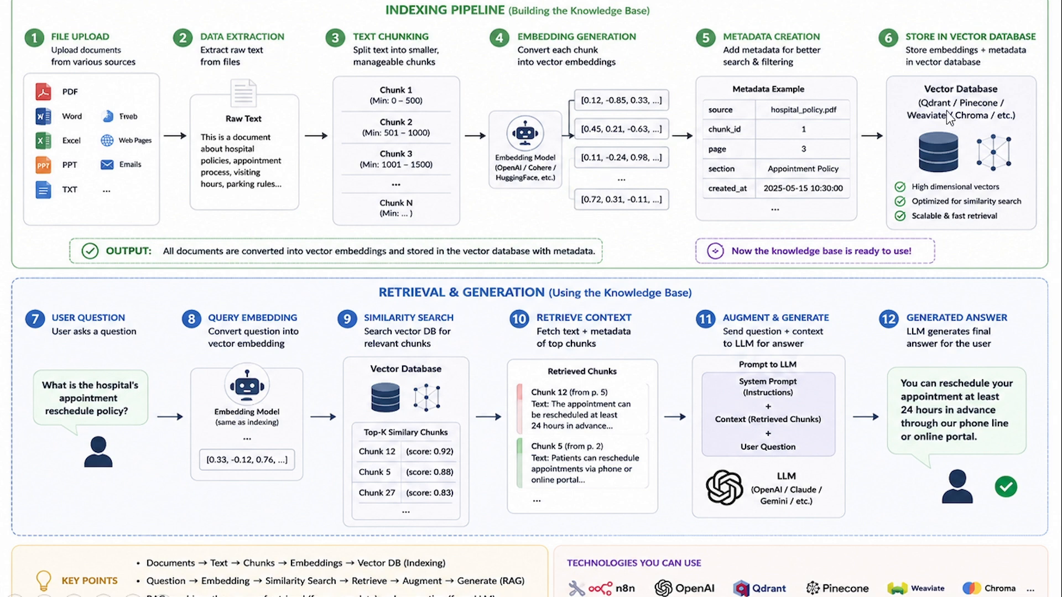
{"action": "key", "text": "alt+Tab"}
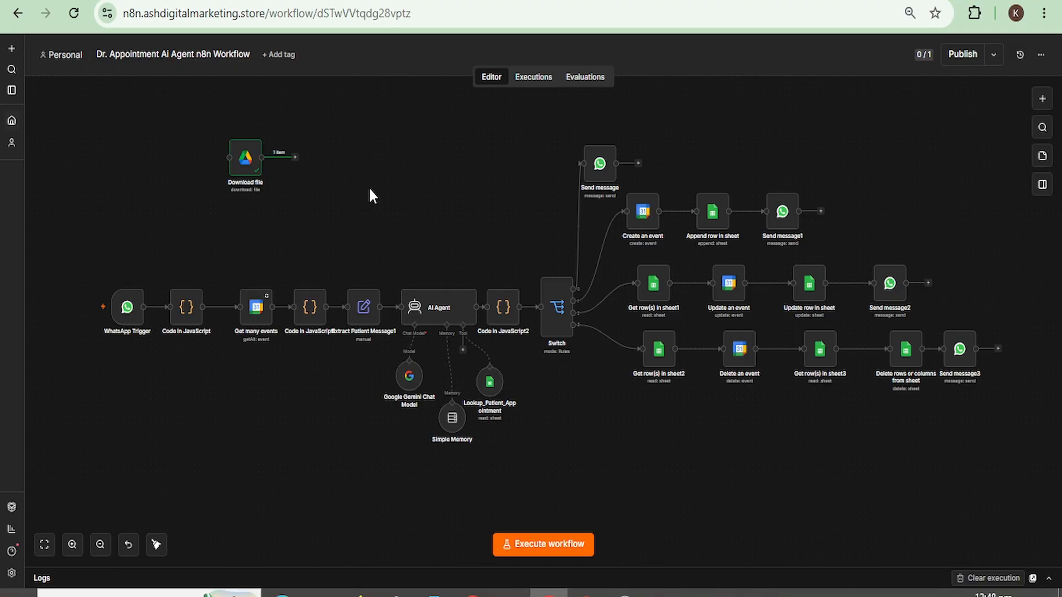
{"action": "left_click", "coordinate": [296, 159]}
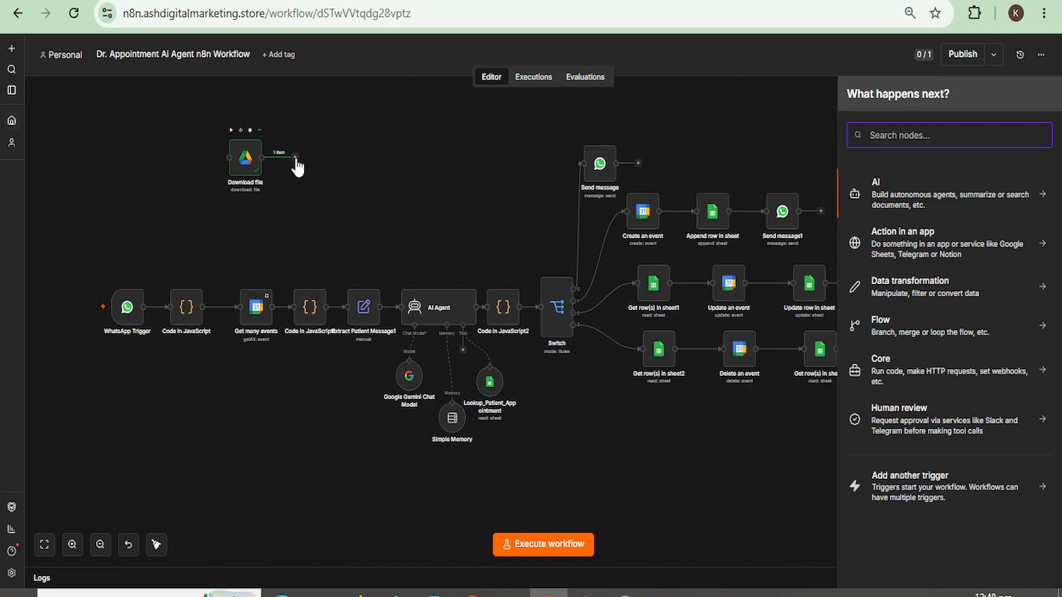
{"action": "type", "text": "supabase"}
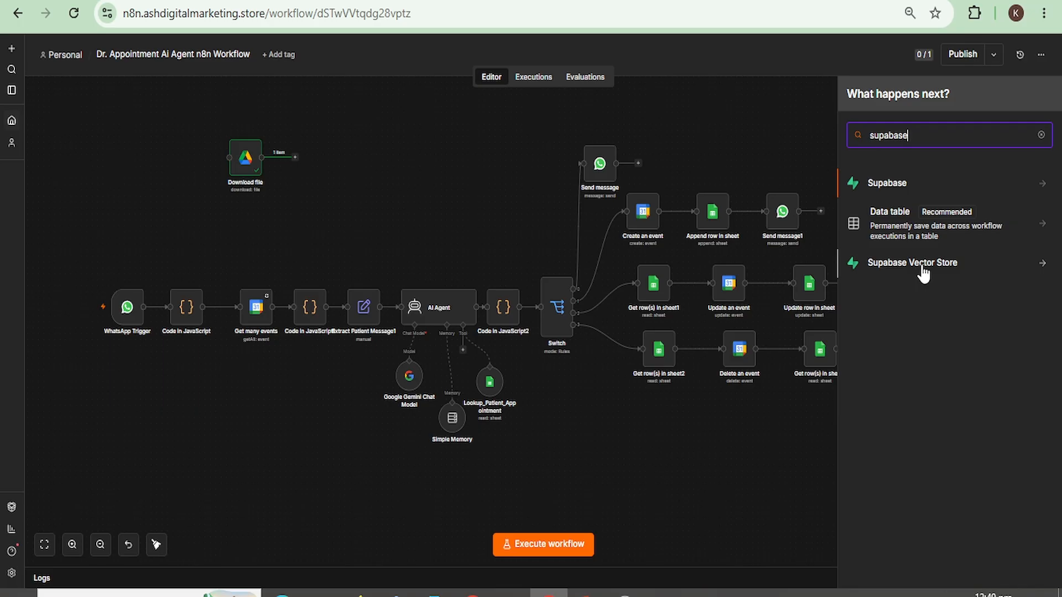
{"action": "left_click", "coordinate": [1004, 271]}
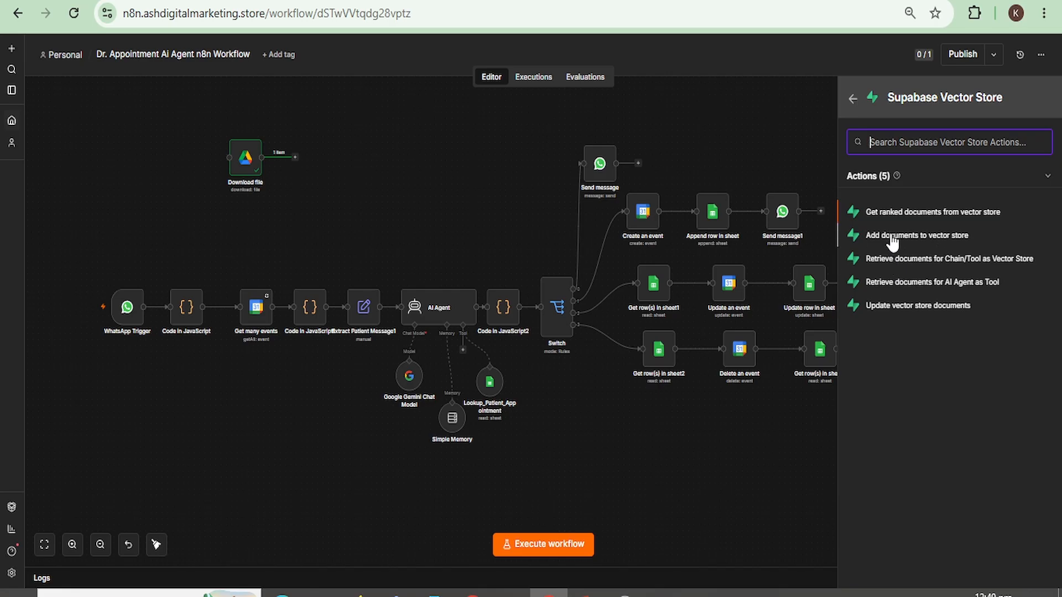
{"action": "left_click", "coordinate": [891, 236]}
{"action": "left_click", "coordinate": [889, 236]}
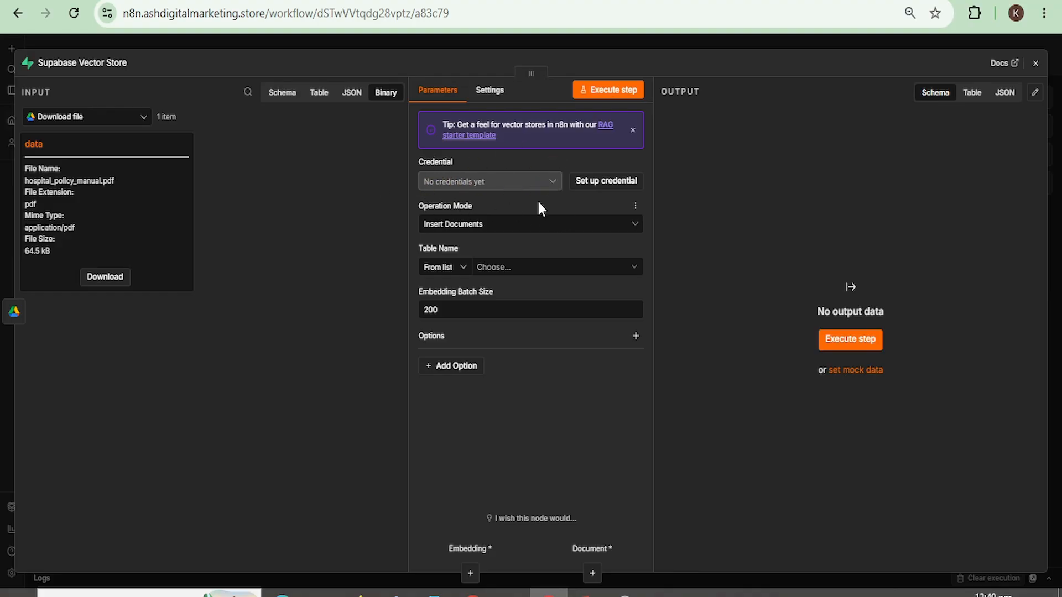
- Start a new Supabase credential for the vector store node and open the Supabase organizations dashboard in a separate browser tab
{"action": "left_click", "coordinate": [605, 182]}
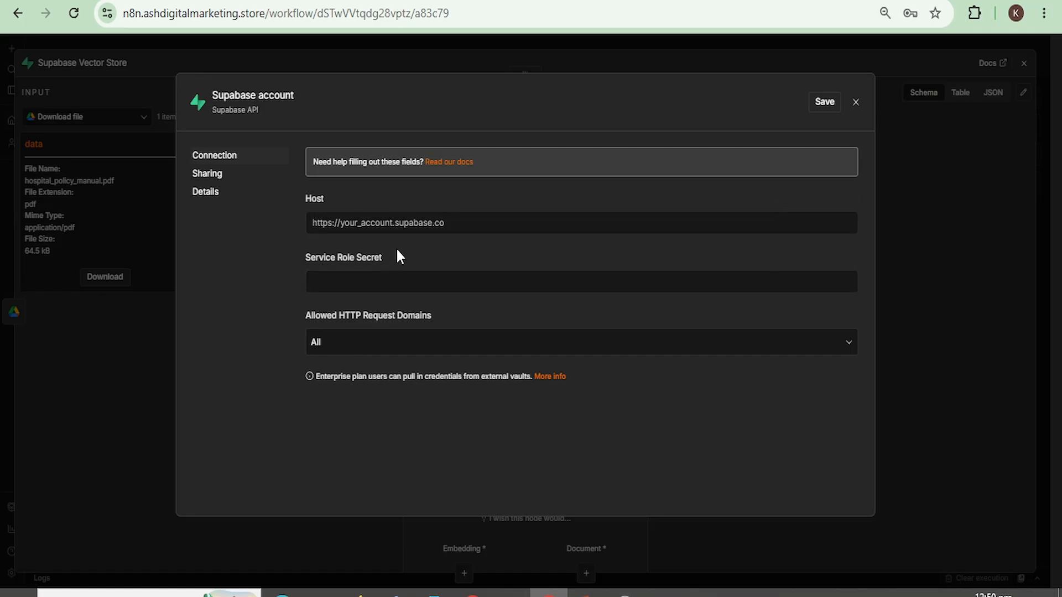
{"action": "left_click", "coordinate": [594, 0]}
{"action": "type", "text": "supabase.com/dashboard/organizations"}
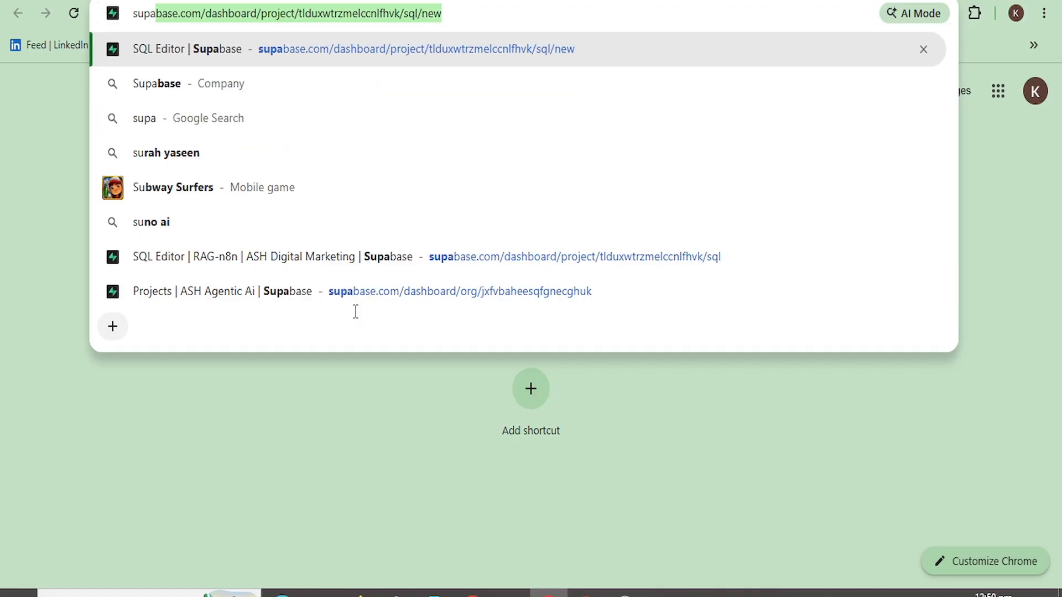
{"action": "key", "text": "Return"}
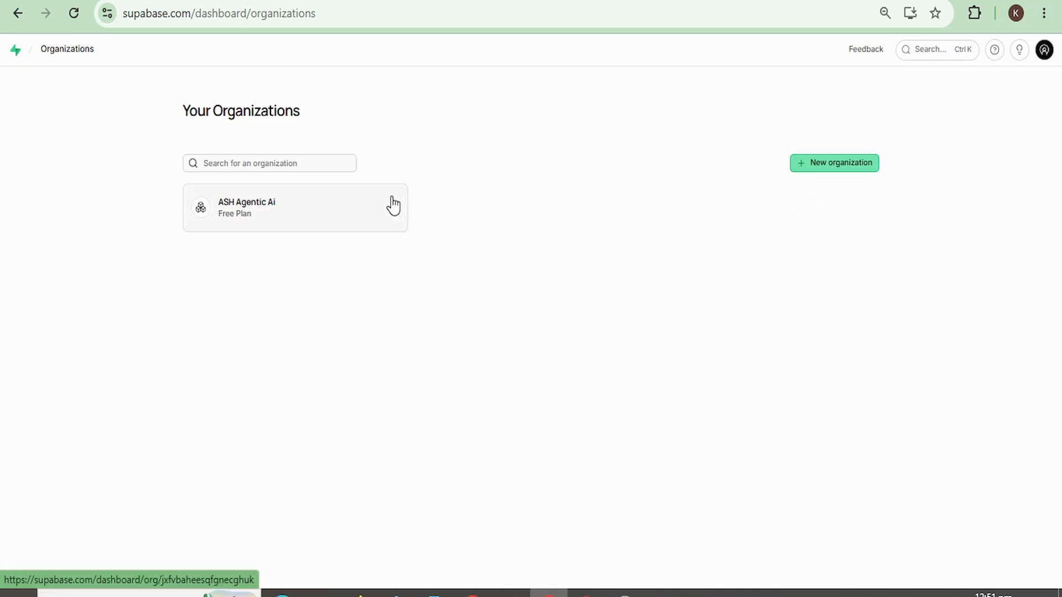
- Start a new project in the ASH Agentic Ai organization and name it ASH-n8n
{"action": "left_click", "coordinate": [282, 209]}
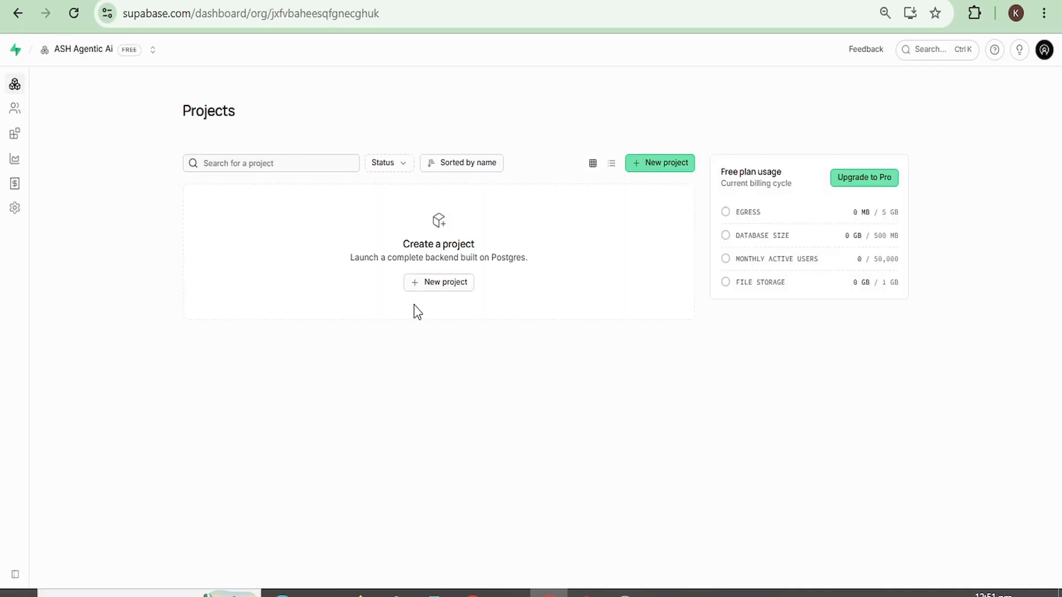
{"action": "left_click", "coordinate": [443, 286]}
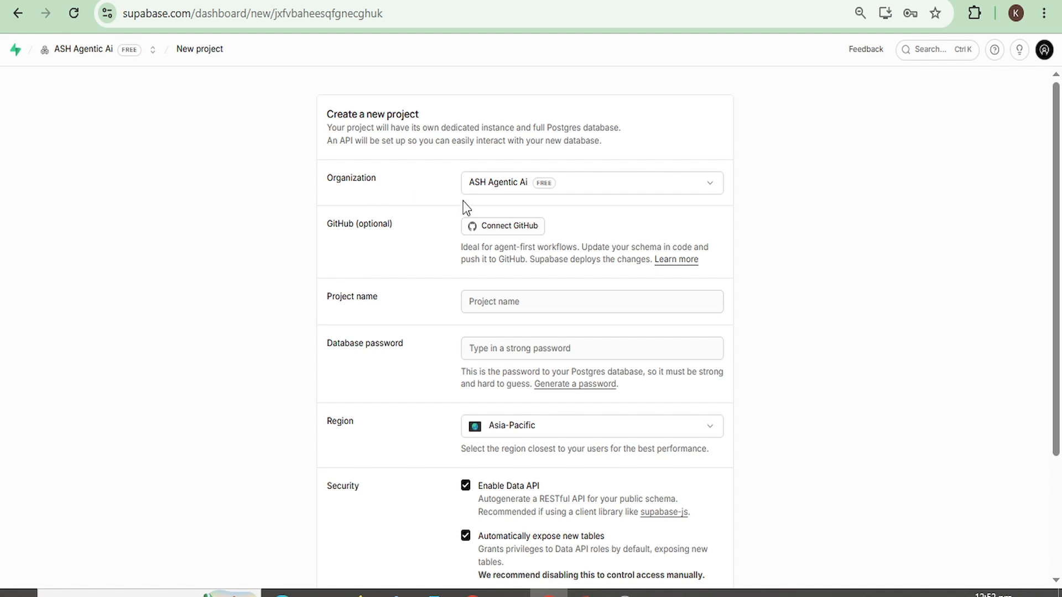
{"action": "left_click", "coordinate": [492, 307]}
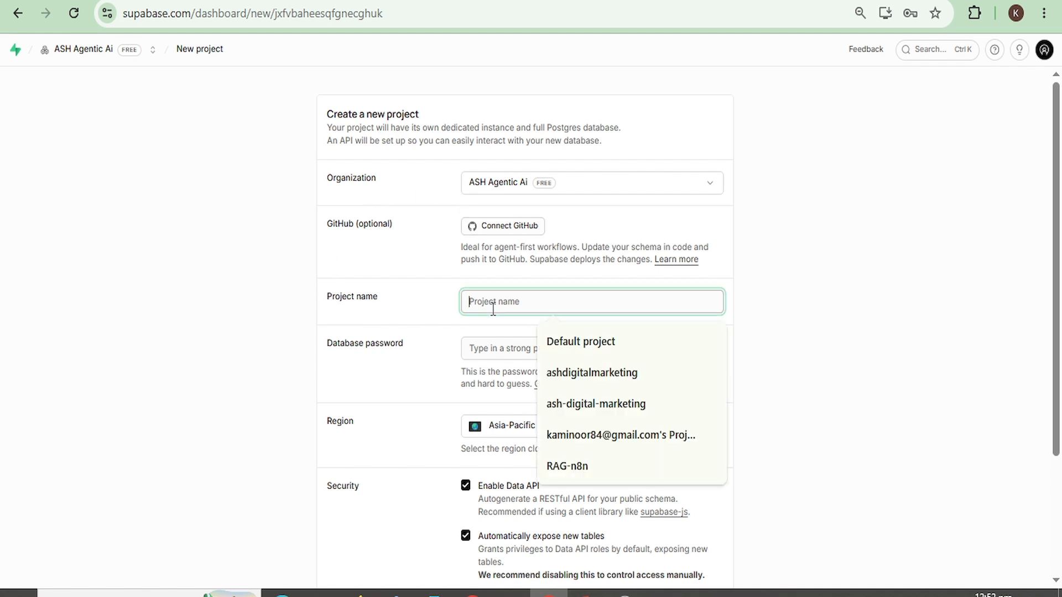
{"action": "left_click", "coordinate": [886, 307]}
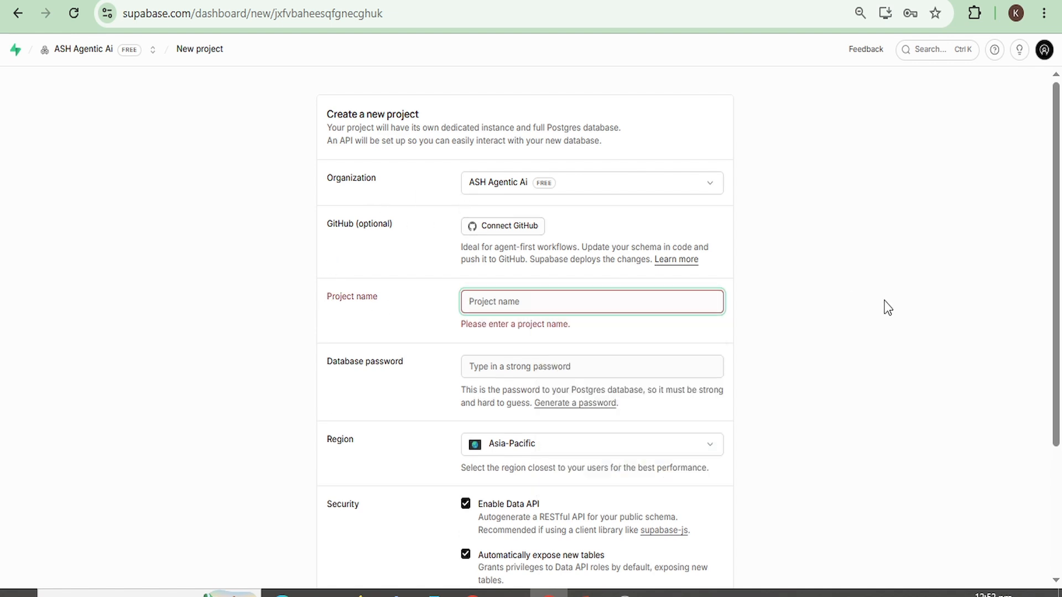
{"action": "type", "text": "ASH-N8"}
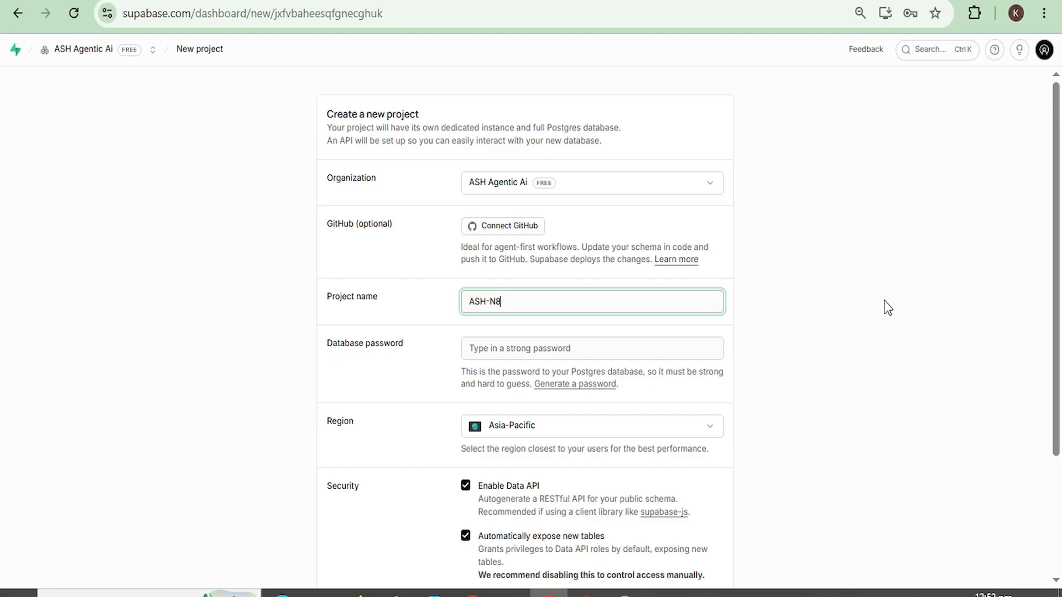
{"action": "key", "text": "BackSpace"}
{"action": "key", "text": "BackSpace"}
{"action": "type", "text": "n8n"}
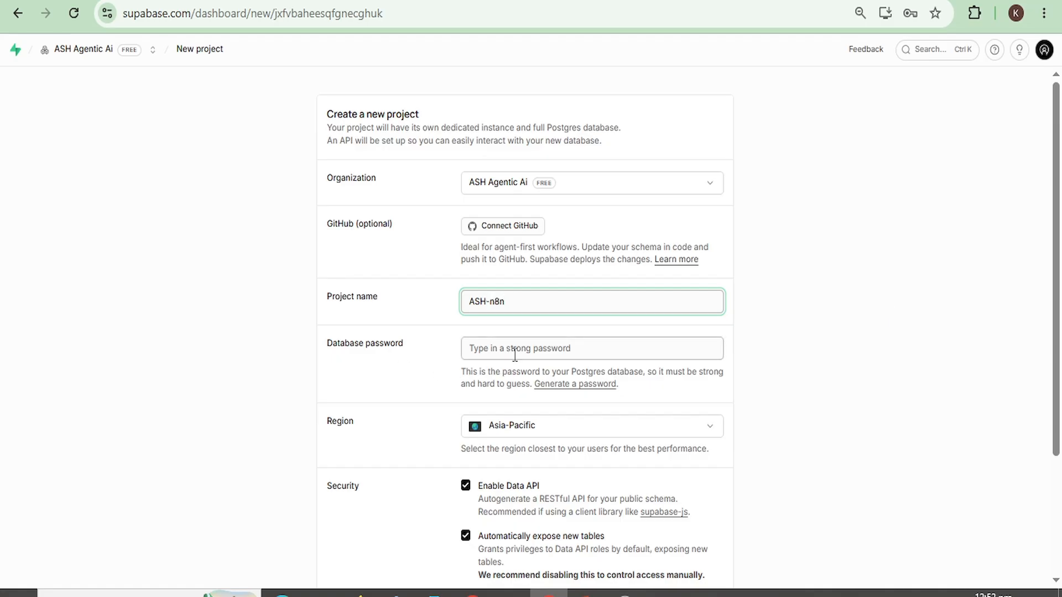
- Fill in the database password and create the project with the default region and security settings
{"action": "left_click", "coordinate": [500, 347]}
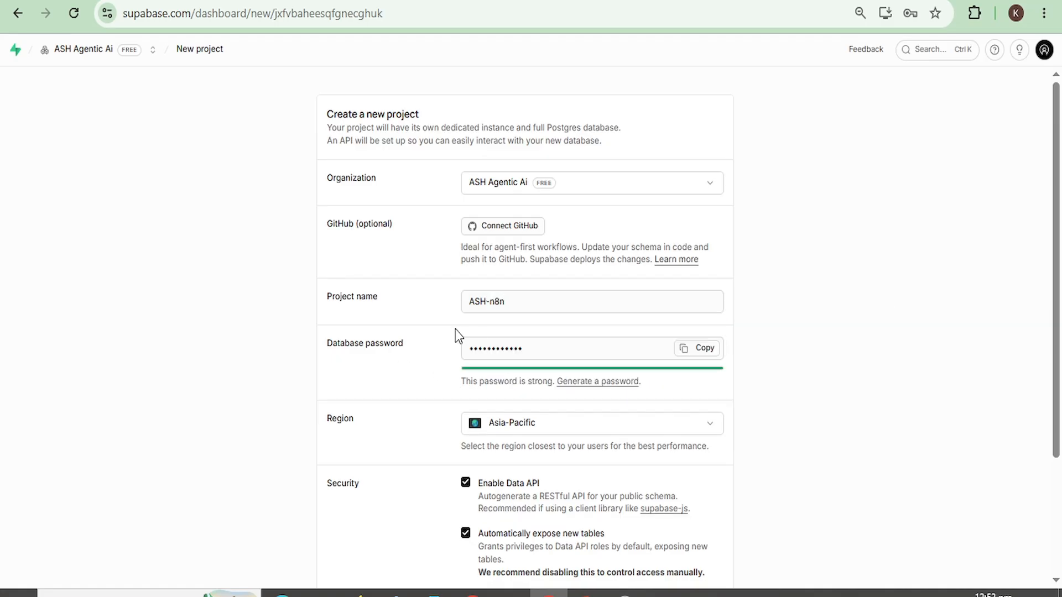
{"action": "left_click", "coordinate": [700, 348]}
{"action": "scroll", "coordinate": [724, 441], "scroll_direction": "down", "scroll_amount": 1}
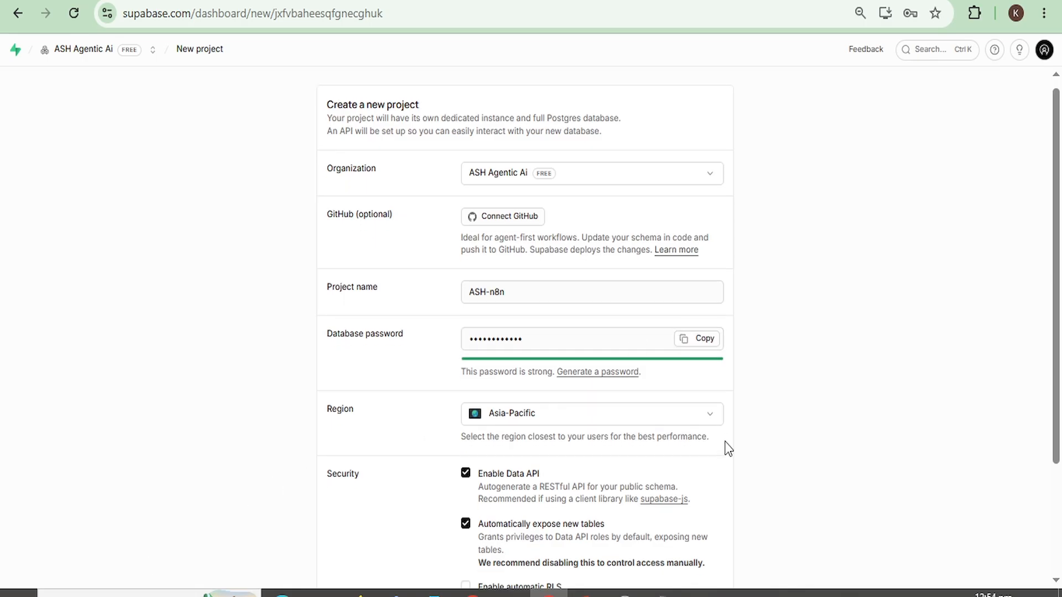
{"action": "scroll", "coordinate": [728, 448], "scroll_direction": "down", "scroll_amount": 3}
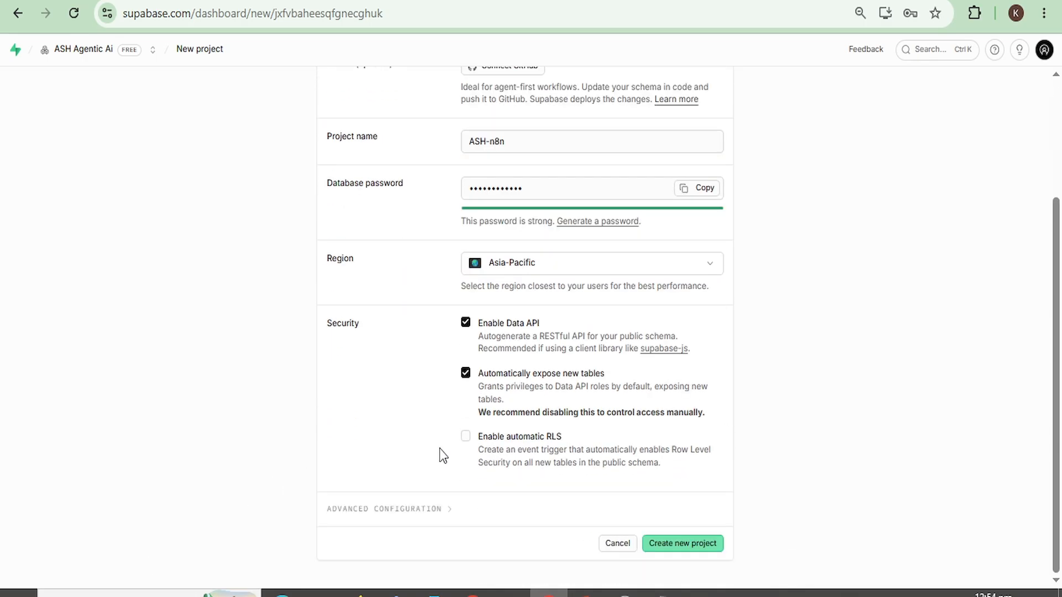
{"action": "left_click", "coordinate": [702, 545]}
{"action": "left_click", "coordinate": [824, 280]}
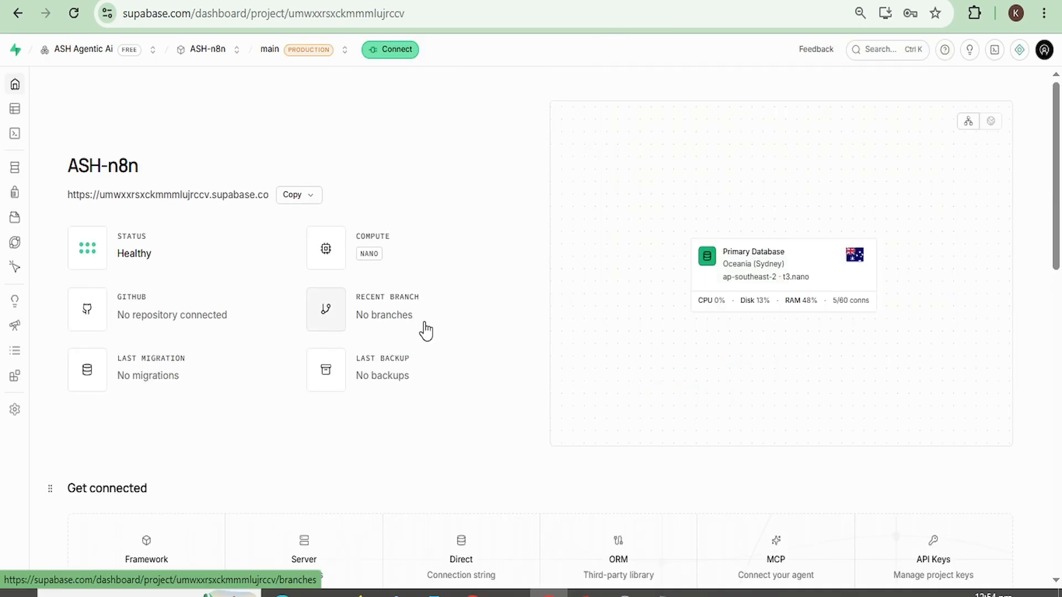
- Copy the project's API URL from the installed Data API integration
{"action": "mouse_move", "coordinate": [12, 339]}
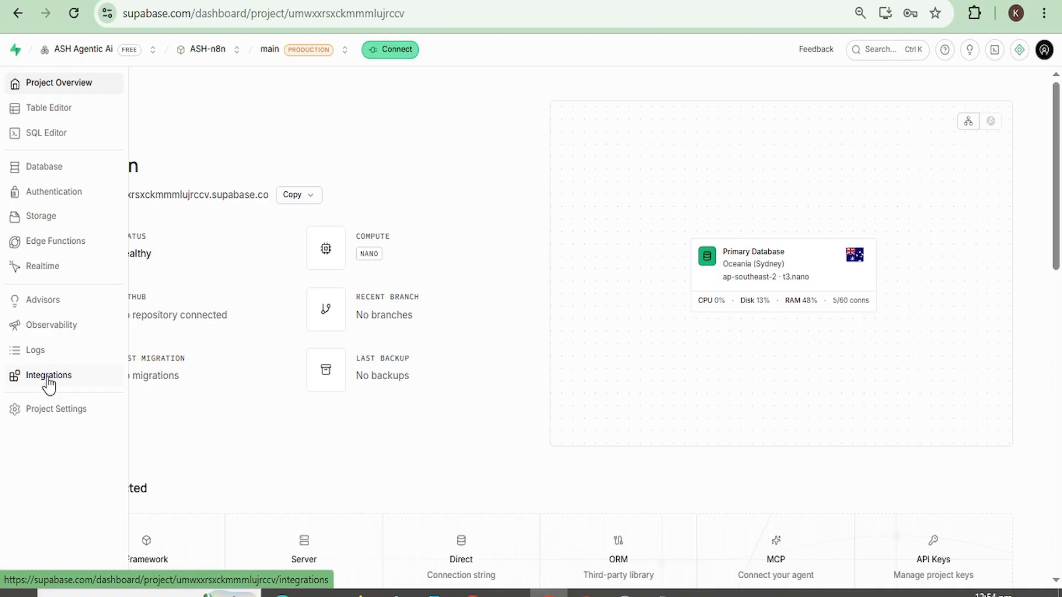
{"action": "left_click", "coordinate": [15, 377]}
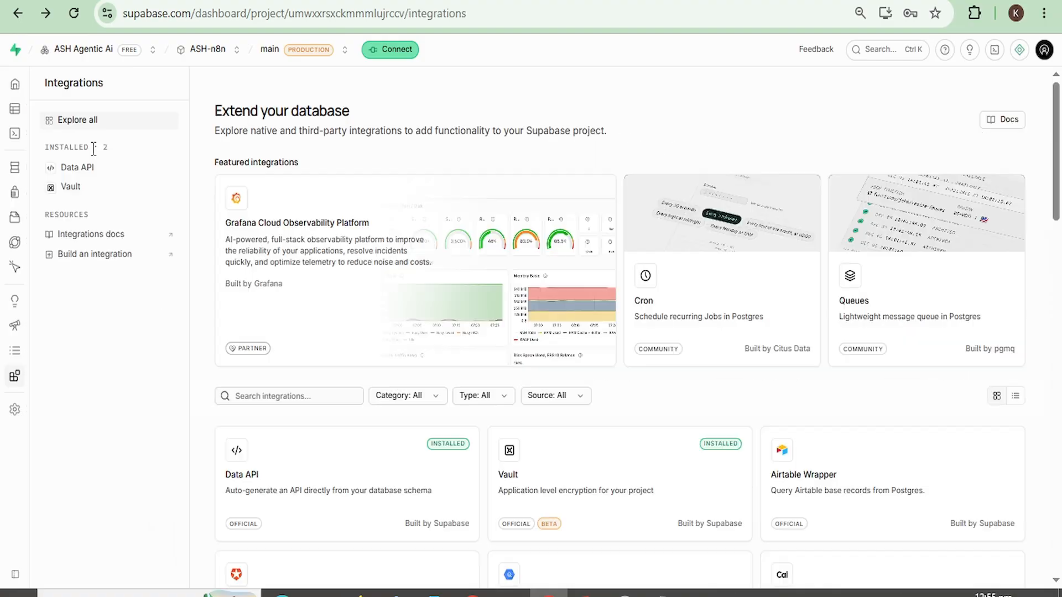
{"action": "left_click", "coordinate": [72, 171]}
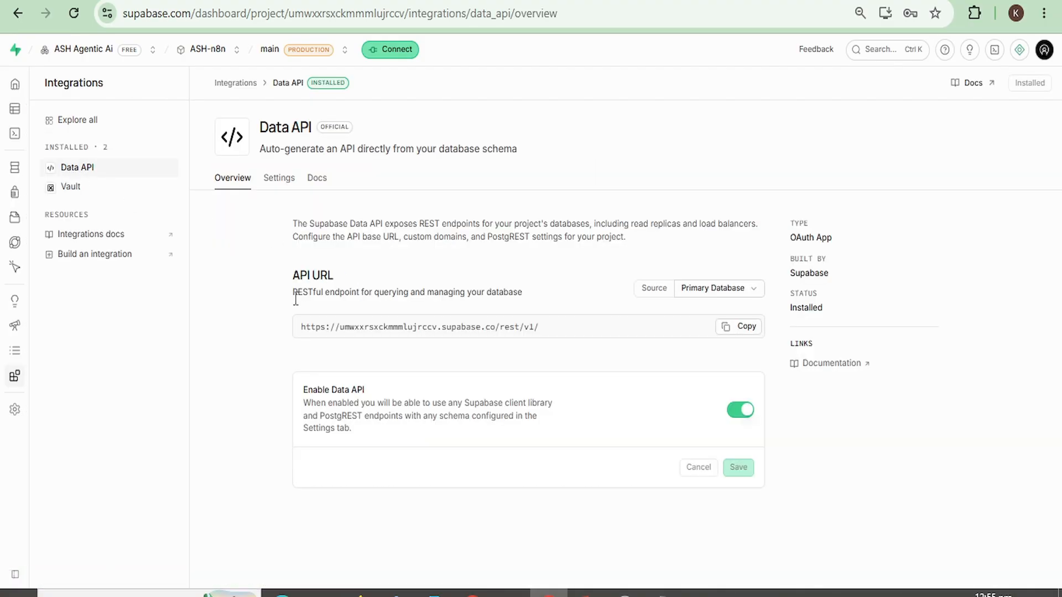
{"action": "left_click", "coordinate": [740, 327]}
- Paste the project URL as the Host of the n8n Supabase credential and remove its trailing /rest/v1/ path
{"action": "left_click", "coordinate": [309, 1]}
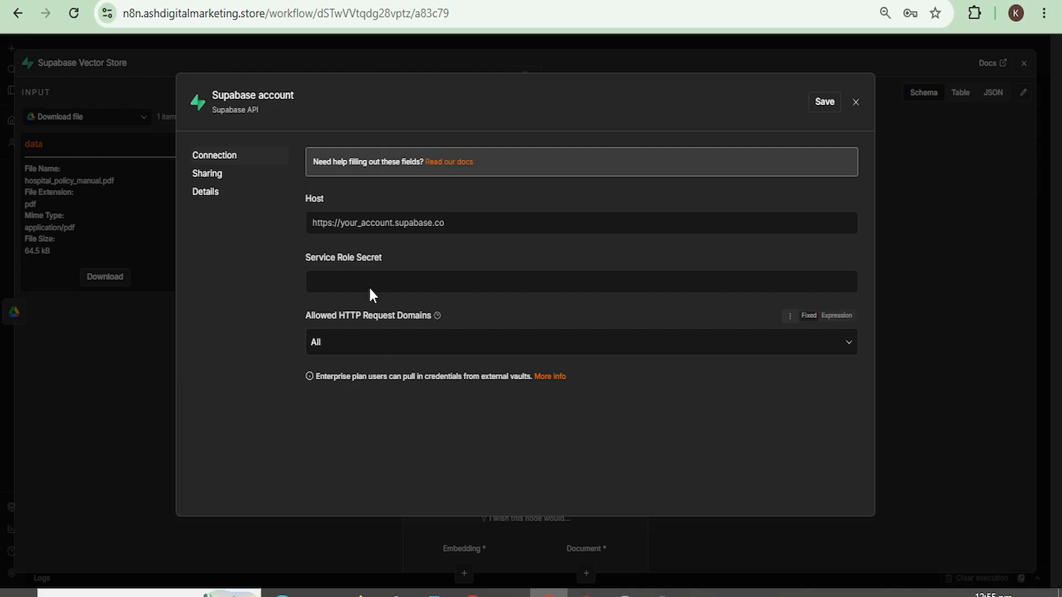
{"action": "left_click", "coordinate": [464, 223]}
{"action": "key", "text": "ctrl+v"}
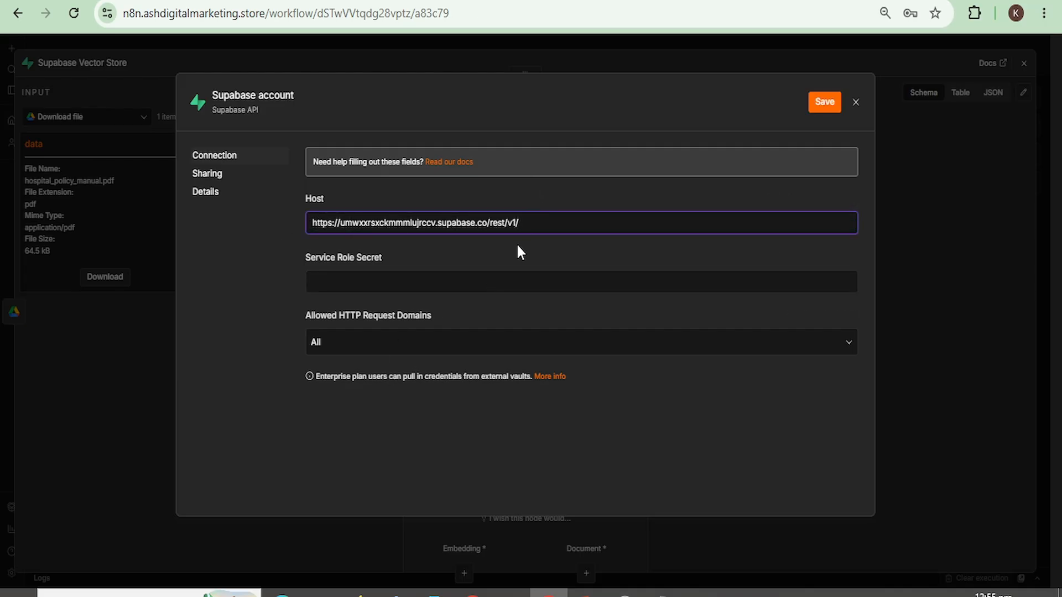
{"action": "key", "text": "BackSpace"}
{"action": "key", "text": "BackSpace"}
{"action": "key", "text": "BackSpace"}
{"action": "key", "text": "BackSpace"}
{"action": "key", "text": "BackSpace"}
{"action": "key", "text": "BackSpace"}
{"action": "key", "text": "BackSpace"}
{"action": "key", "text": "BackSpace"}
{"action": "key", "text": "BackSpace"}
- Switch to the Supabase project's API key settings, reveal the legacy service_role secret key and copy it
{"action": "left_click", "coordinate": [442, 1]}
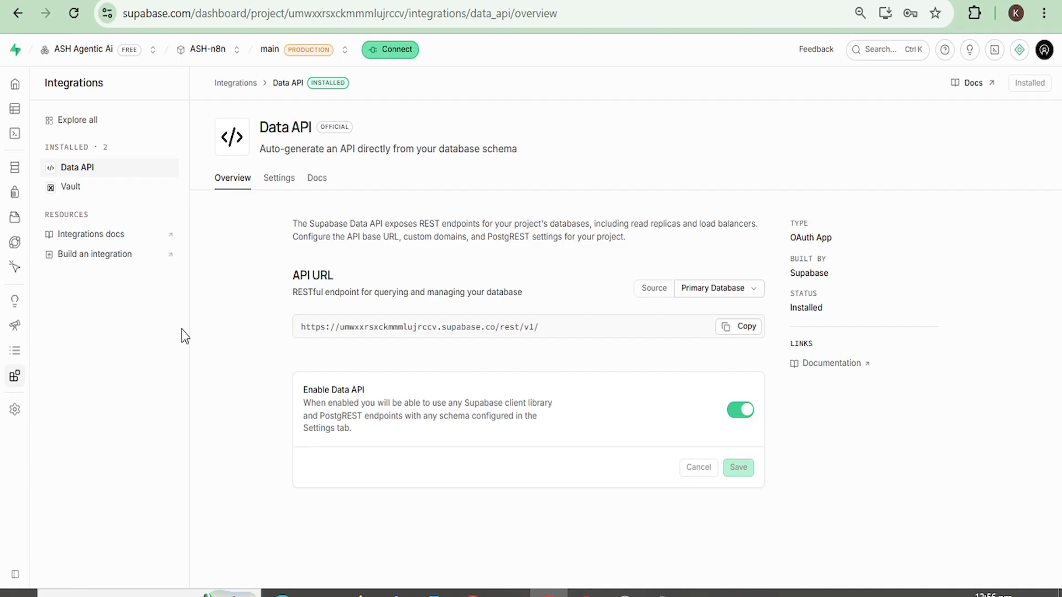
{"action": "left_click", "coordinate": [13, 420]}
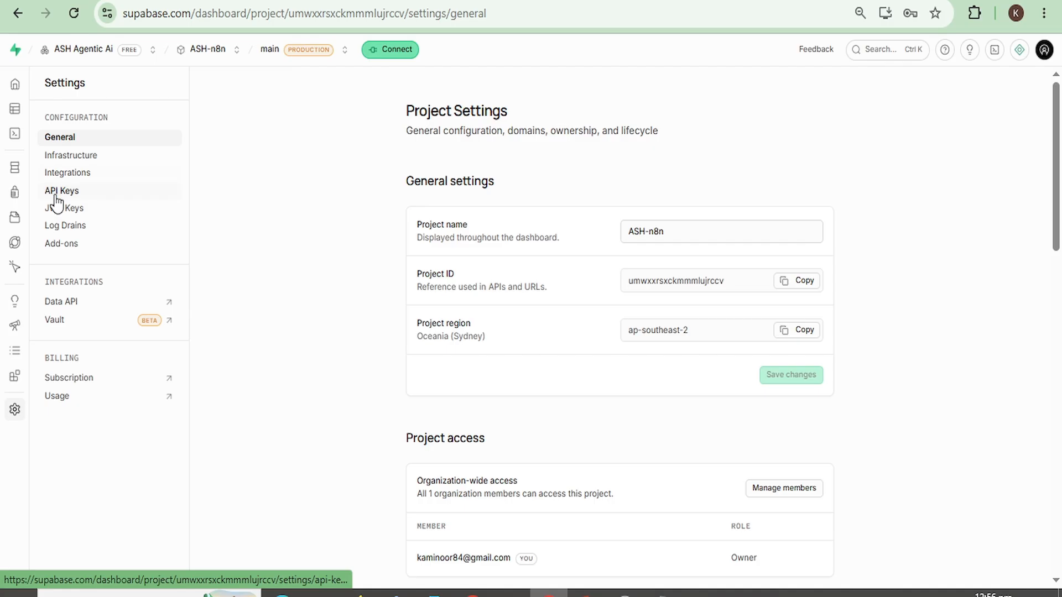
{"action": "left_click", "coordinate": [57, 194]}
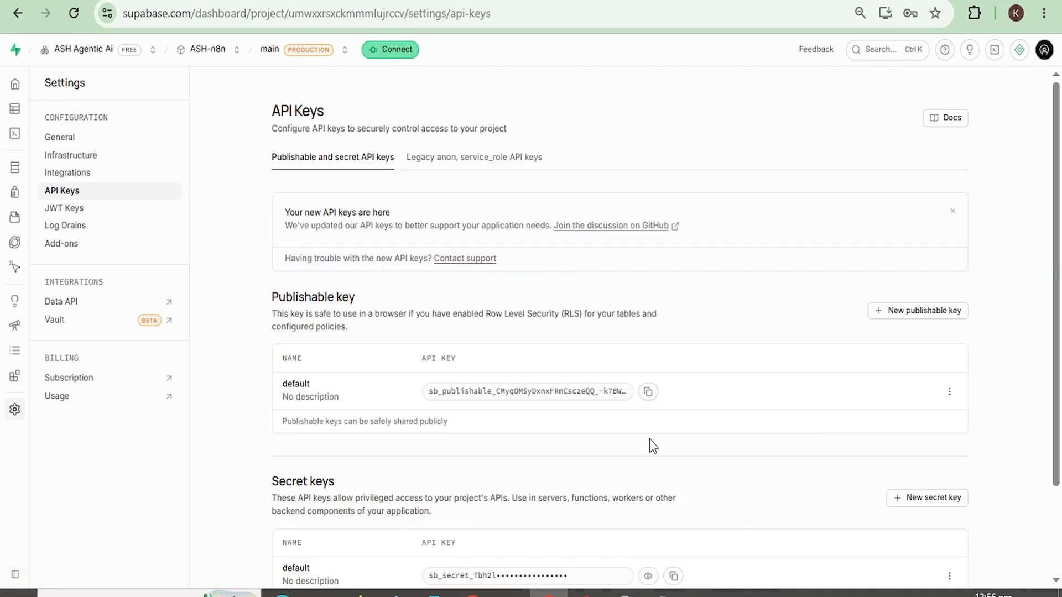
{"action": "scroll", "coordinate": [650, 440], "scroll_direction": "down", "scroll_amount": 2}
{"action": "scroll", "coordinate": [649, 439], "scroll_direction": "up", "scroll_amount": 2}
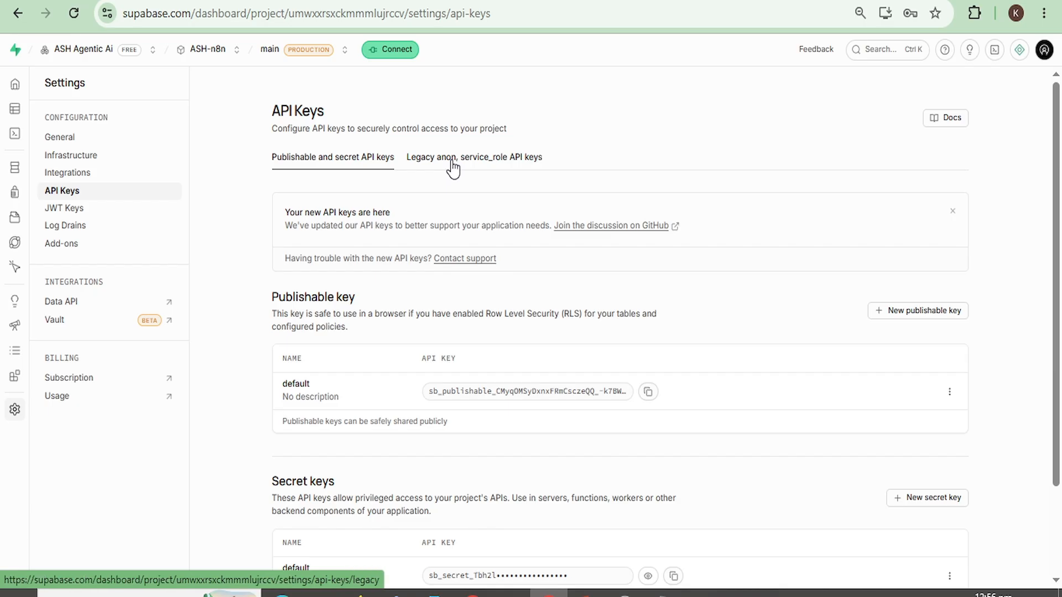
{"action": "left_click", "coordinate": [529, 166]}
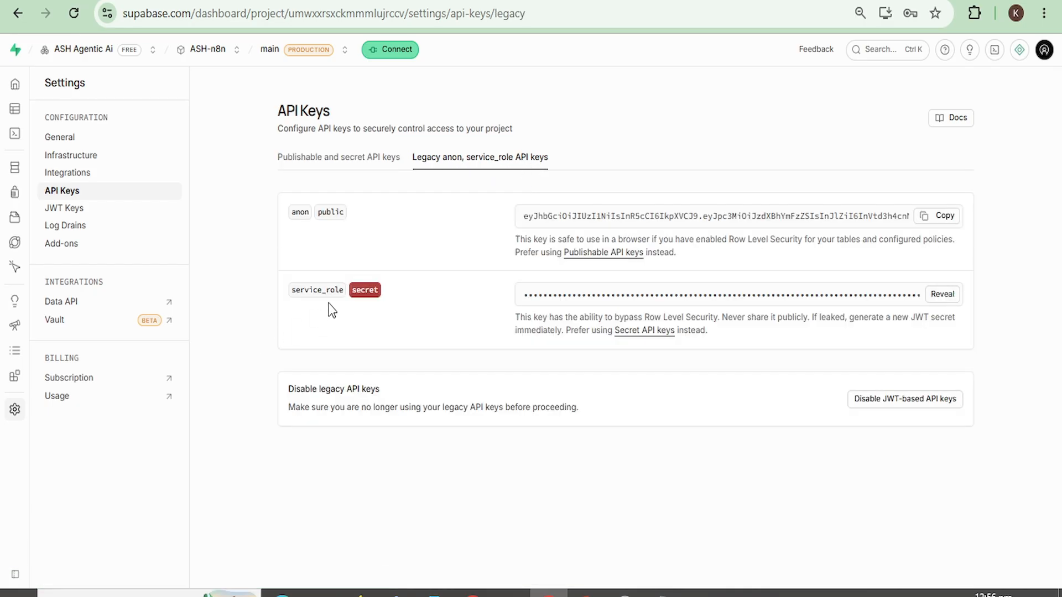
{"action": "left_click", "coordinate": [940, 297]}
{"action": "left_click", "coordinate": [940, 296]}
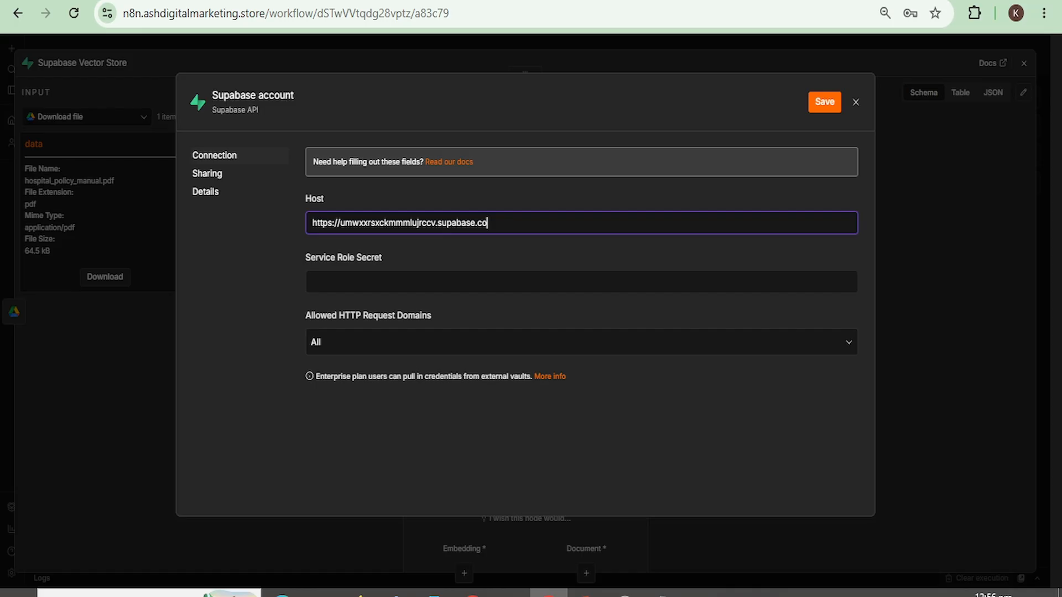
- Paste the service role key as the n8n credential's Service Role Secret, save the credential and reopen it to check the connection test
{"action": "left_click", "coordinate": [492, 285]}
{"action": "key", "text": "ctrl+v"}
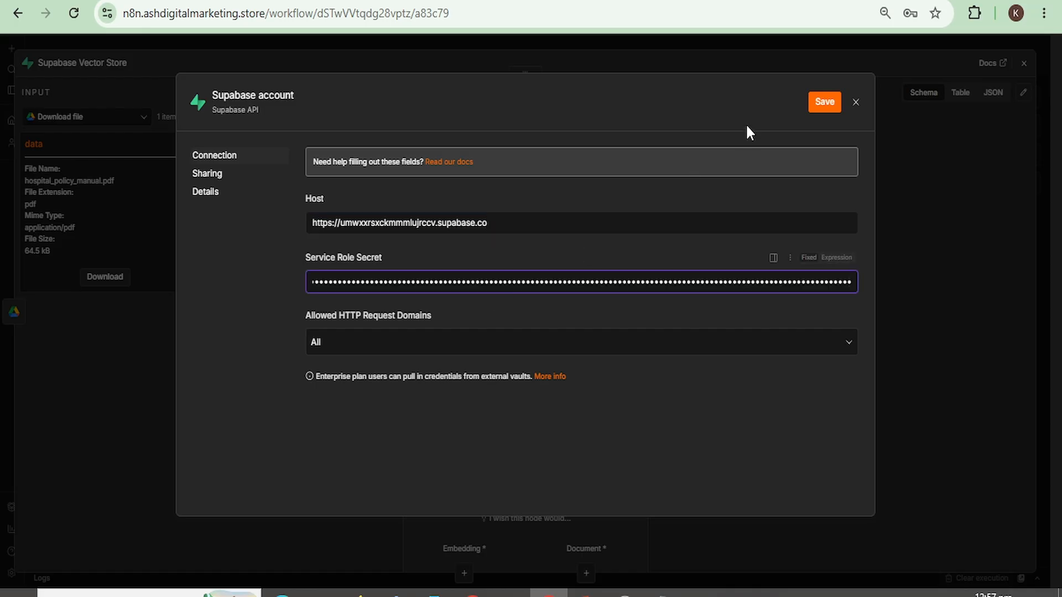
{"action": "left_click", "coordinate": [822, 105]}
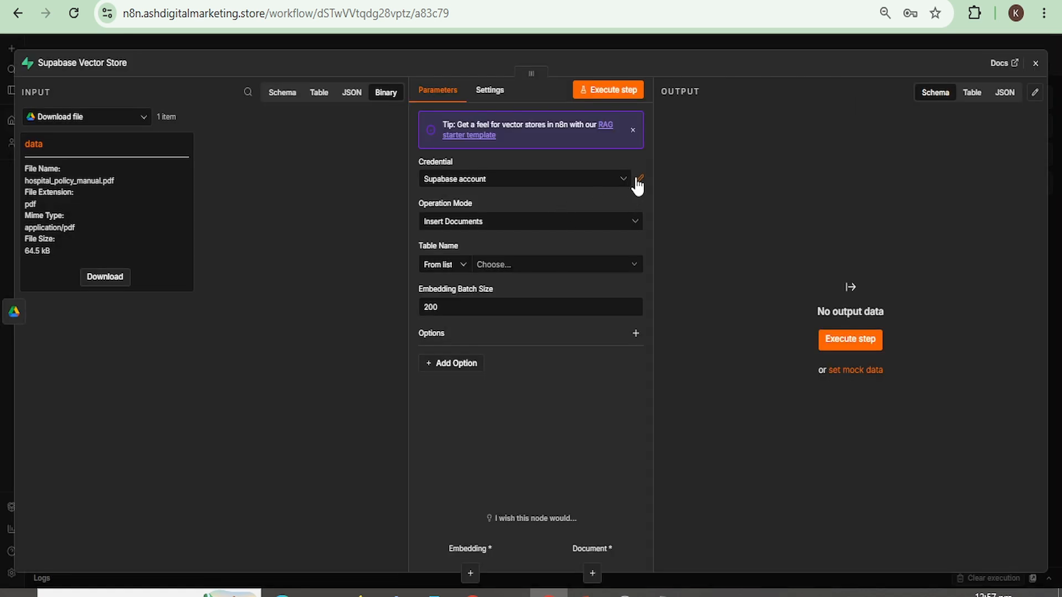
{"action": "left_click", "coordinate": [638, 179]}
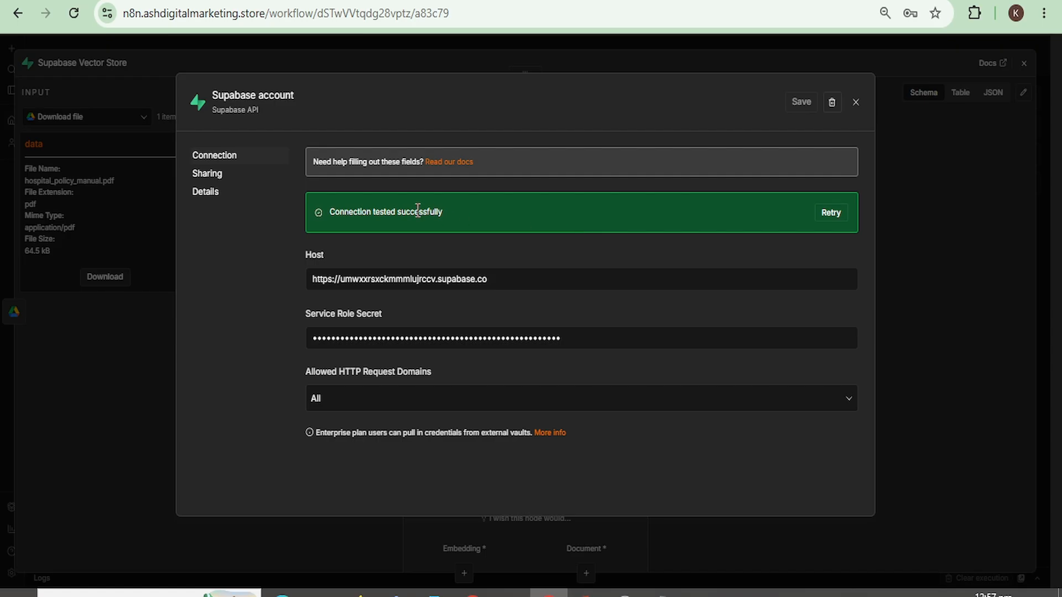
{"action": "left_click", "coordinate": [855, 103]}
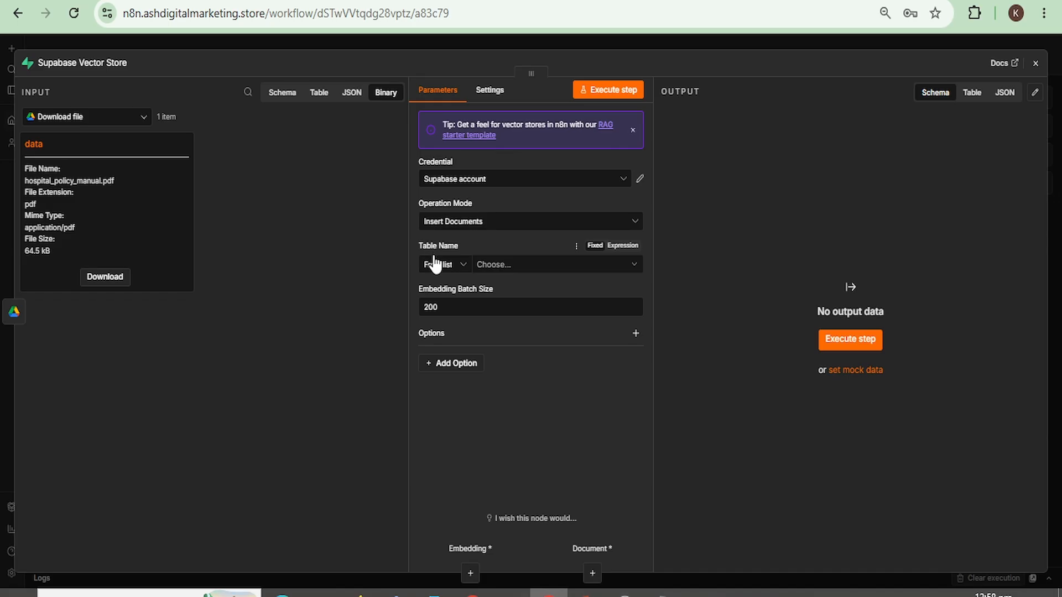
- Check the Table Name choices, and copy the database initialization SQL from the Supabase vector store quickstart linked in the n8n docs
{"action": "left_click", "coordinate": [635, 267]}
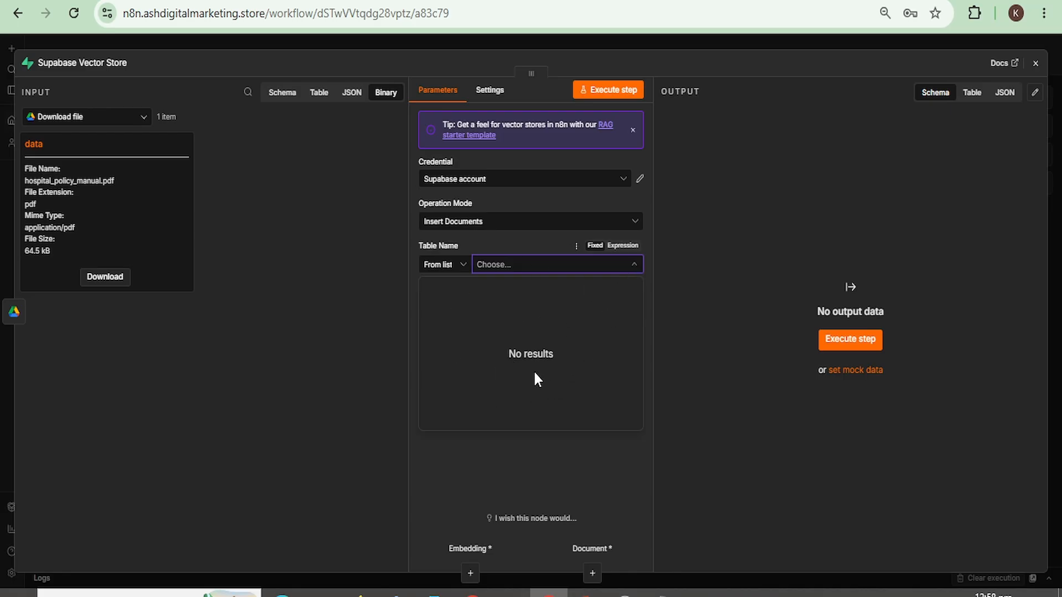
{"action": "left_click", "coordinate": [670, 290]}
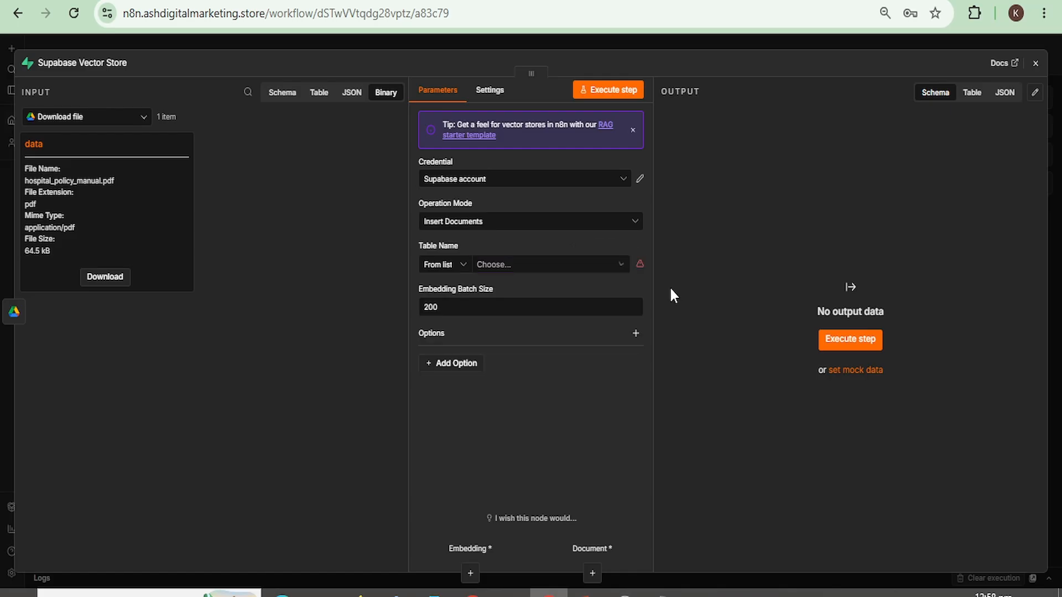
{"action": "left_click", "coordinate": [640, 180]}
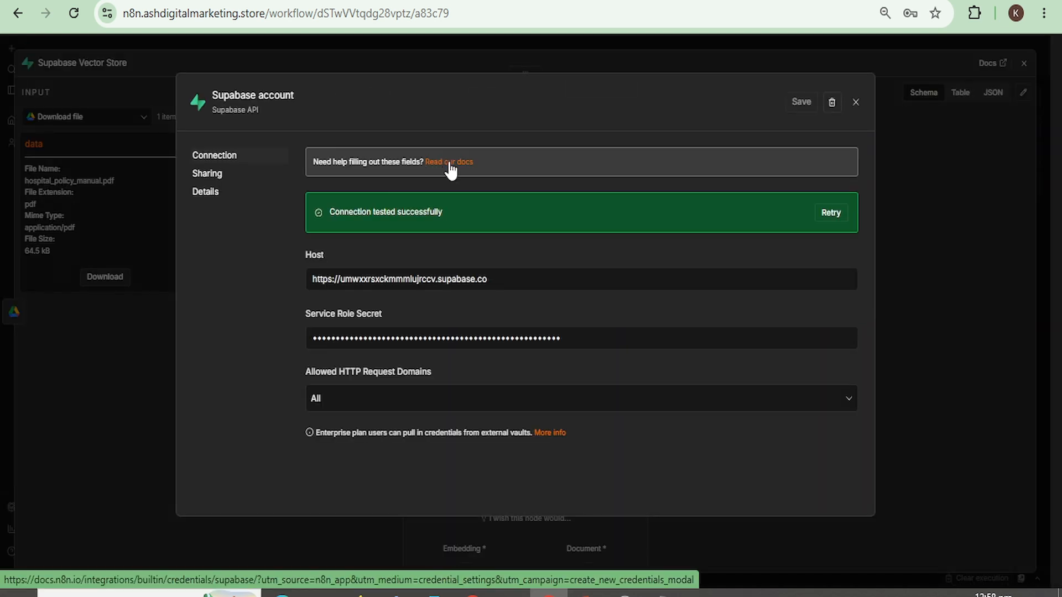
{"action": "left_click", "coordinate": [450, 164]}
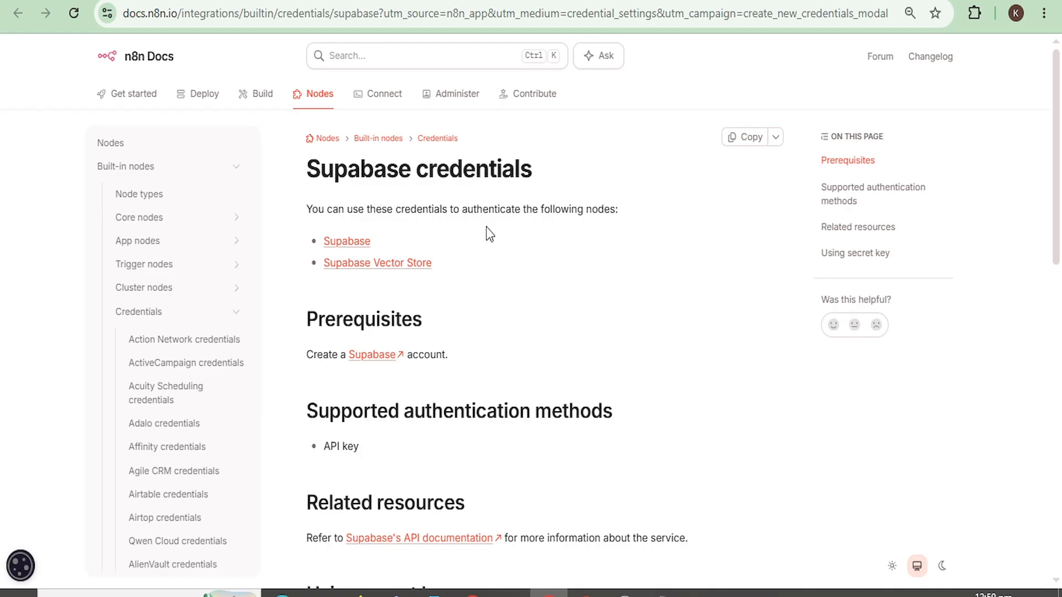
{"action": "left_click", "coordinate": [374, 264]}
{"action": "scroll", "coordinate": [373, 261], "scroll_direction": "down", "scroll_amount": 1}
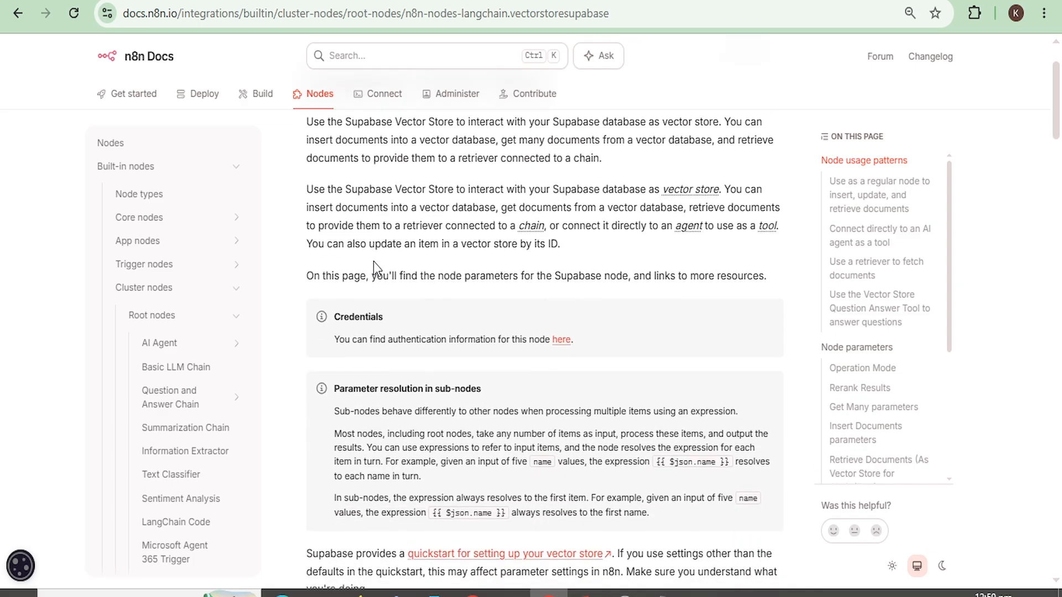
{"action": "scroll", "coordinate": [374, 261], "scroll_direction": "down", "scroll_amount": 5}
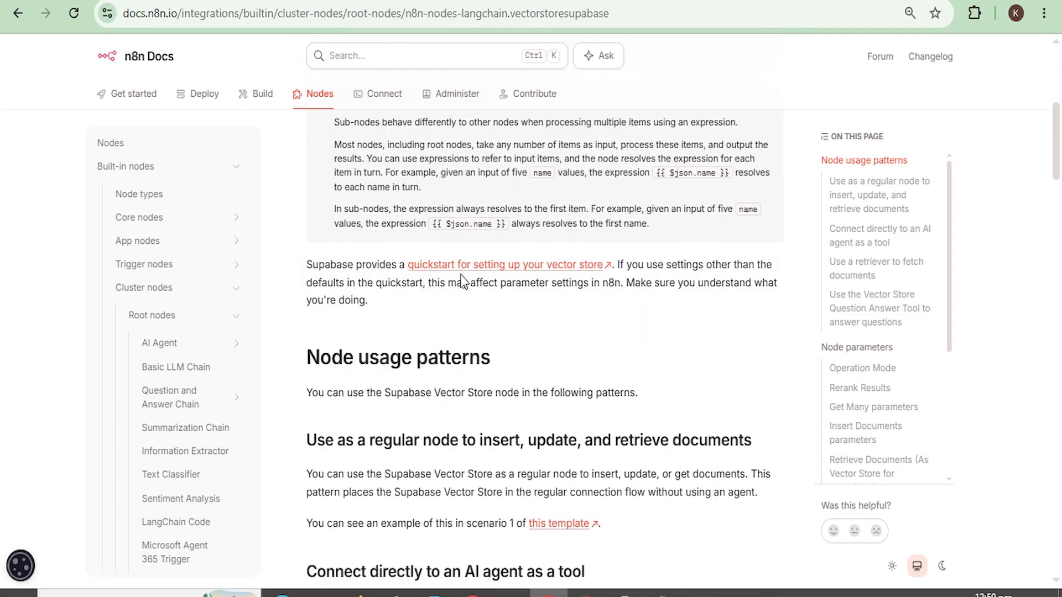
{"action": "left_click", "coordinate": [541, 269]}
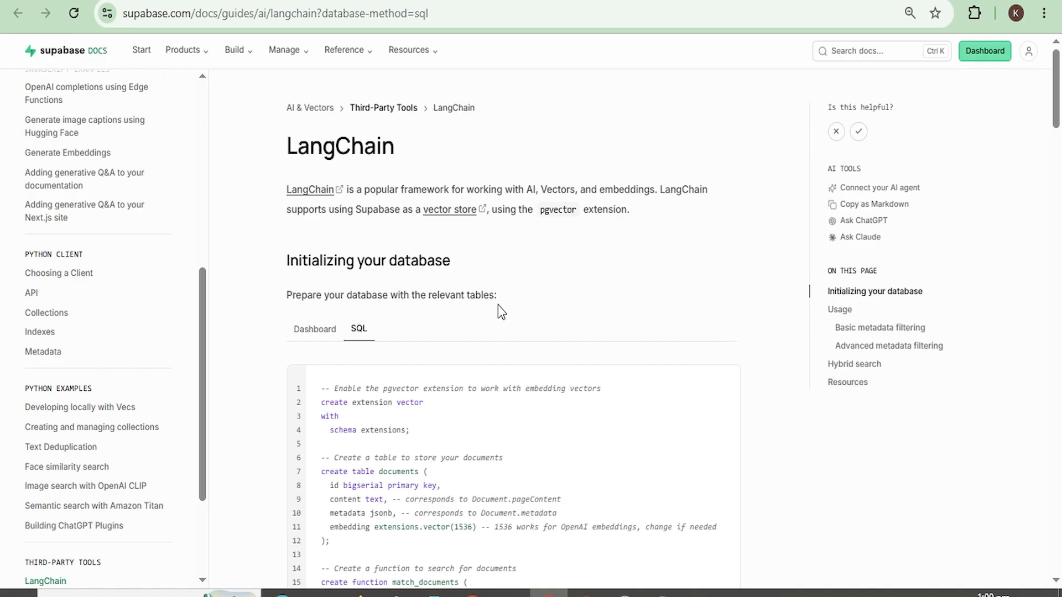
{"action": "scroll", "coordinate": [498, 306], "scroll_direction": "down", "scroll_amount": 2}
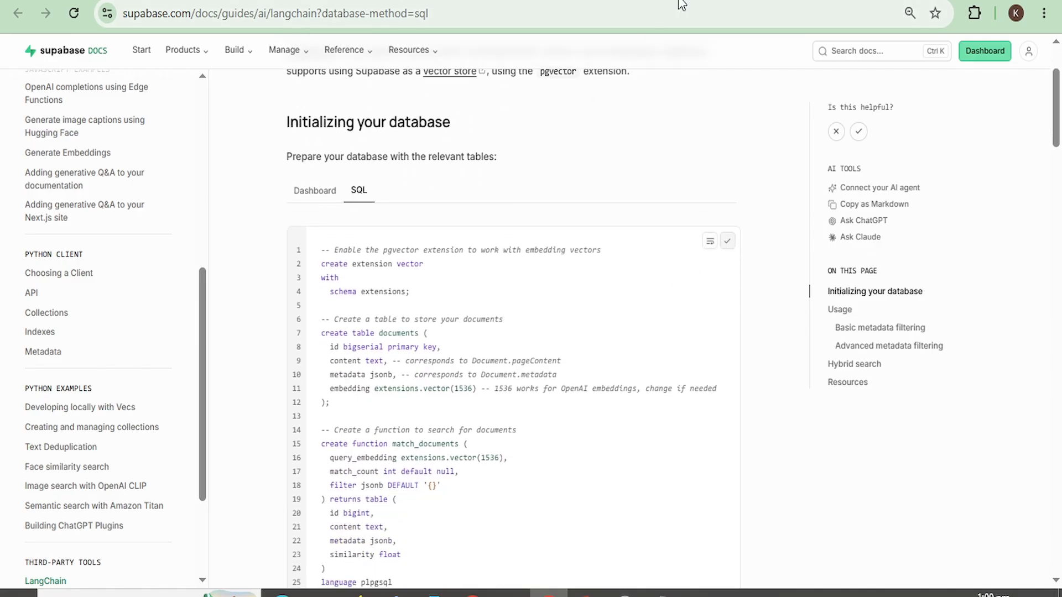
- Paste the copied SQL into a new Supabase SQL Editor query, run it without RLS and open the project's tables
{"action": "key", "text": "ctrl+Tab"}
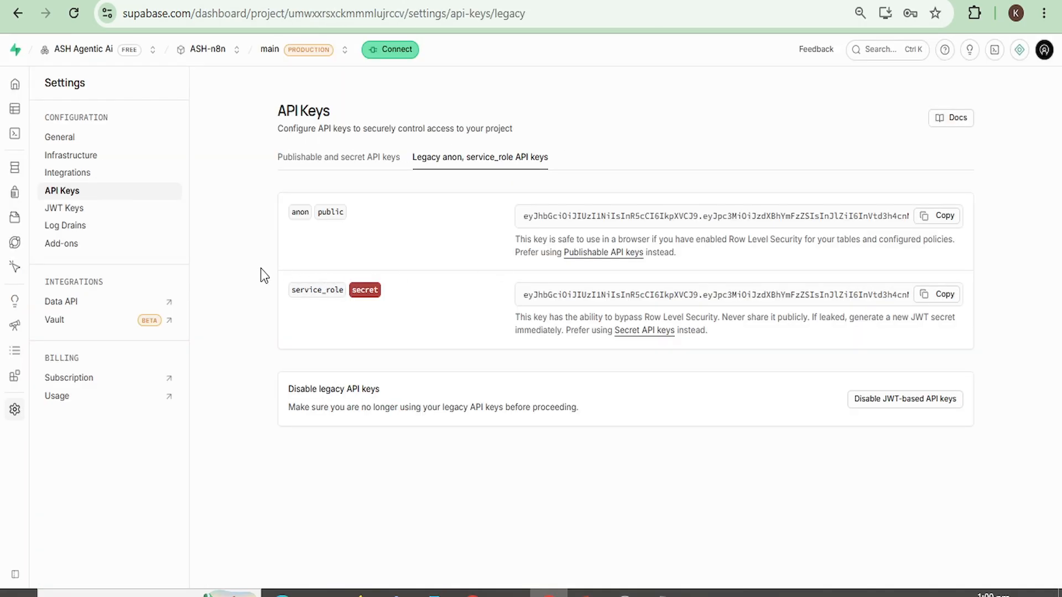
{"action": "mouse_move", "coordinate": [16, 140]}
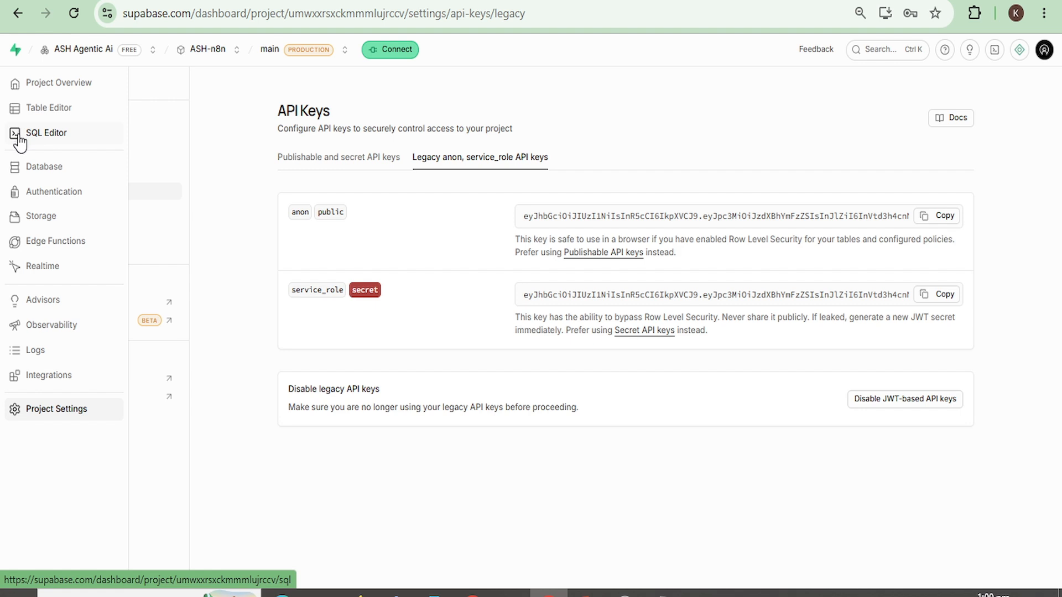
{"action": "left_click", "coordinate": [58, 137]}
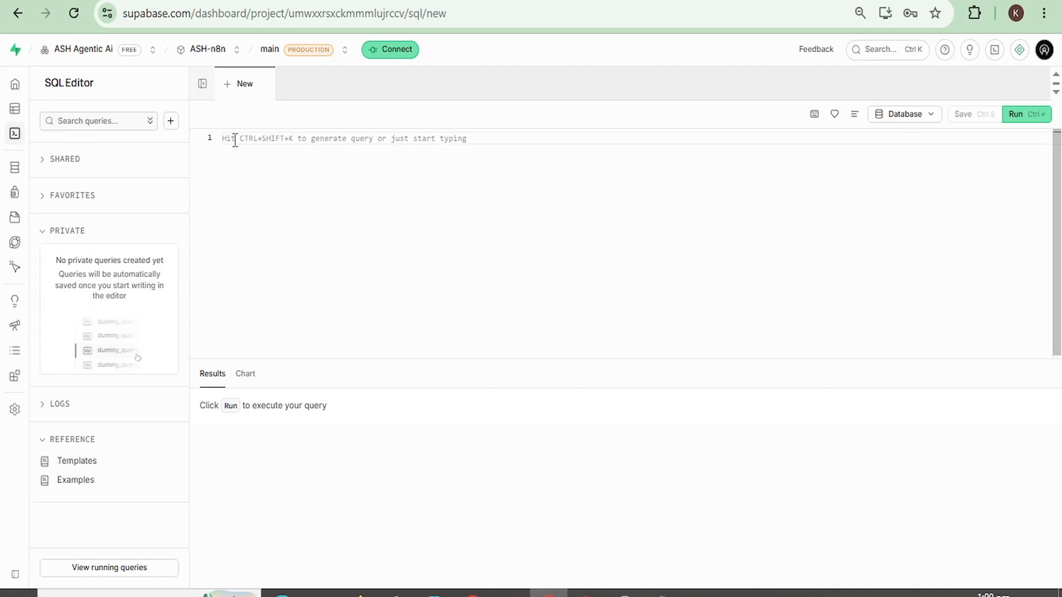
{"action": "key", "text": "ctrl+v"}
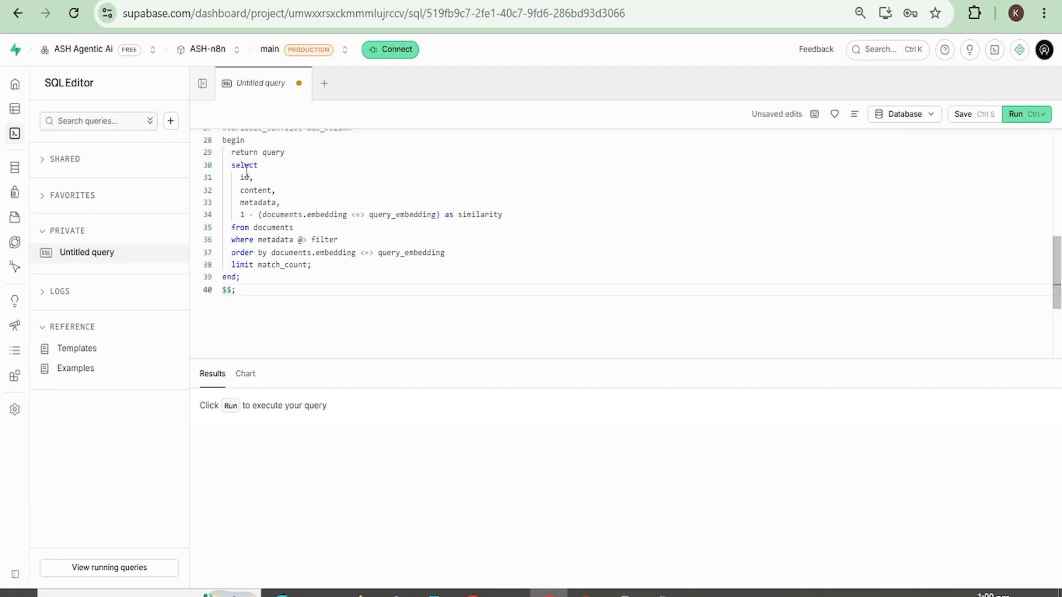
{"action": "left_click", "coordinate": [1019, 119]}
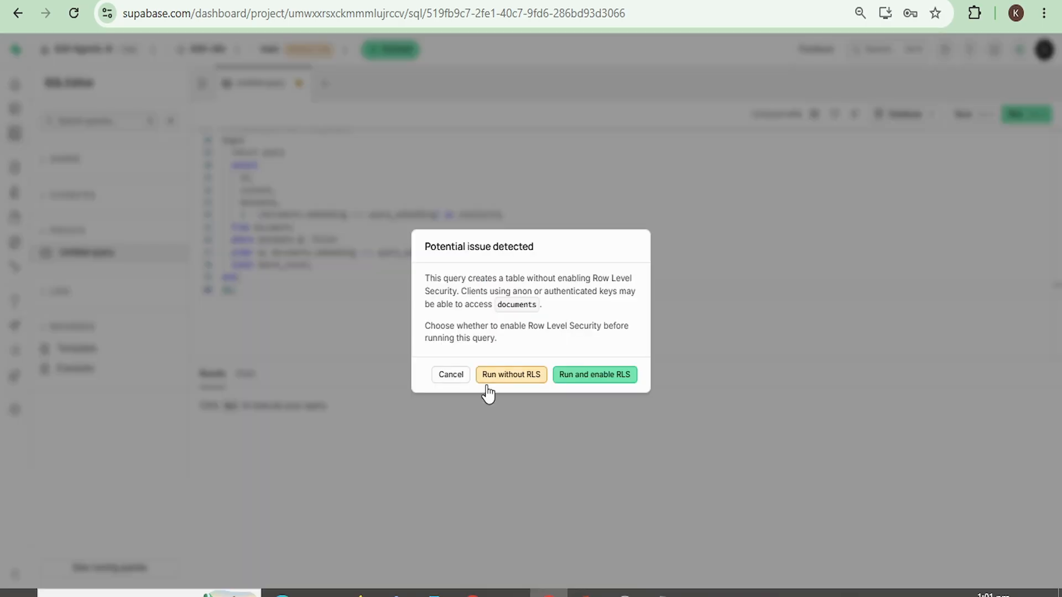
{"action": "left_click", "coordinate": [507, 376]}
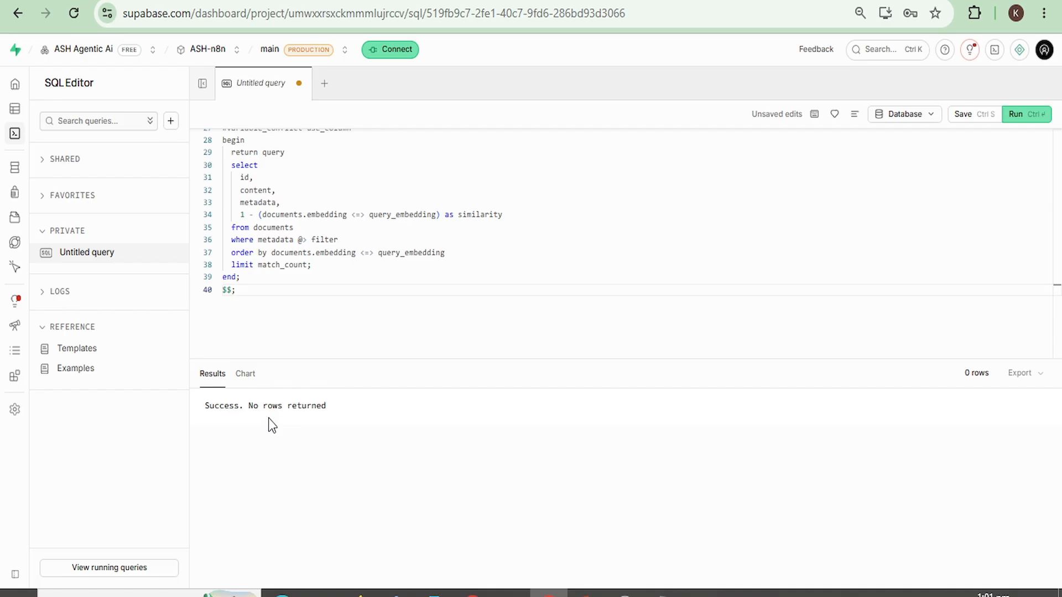
{"action": "scroll", "coordinate": [332, 209], "scroll_direction": "down", "scroll_amount": 1}
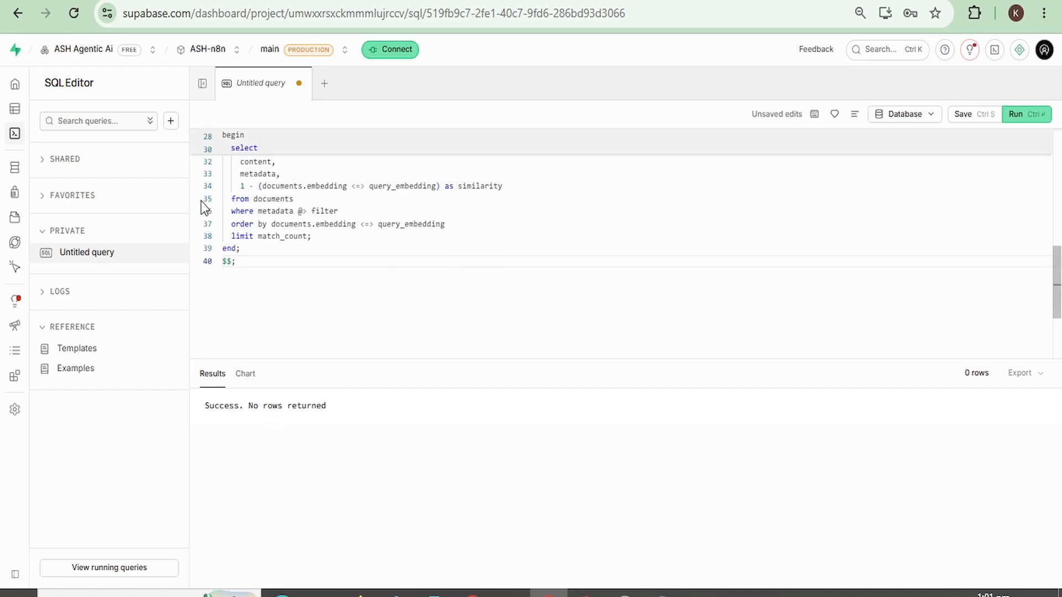
{"action": "left_click", "coordinate": [16, 113]}
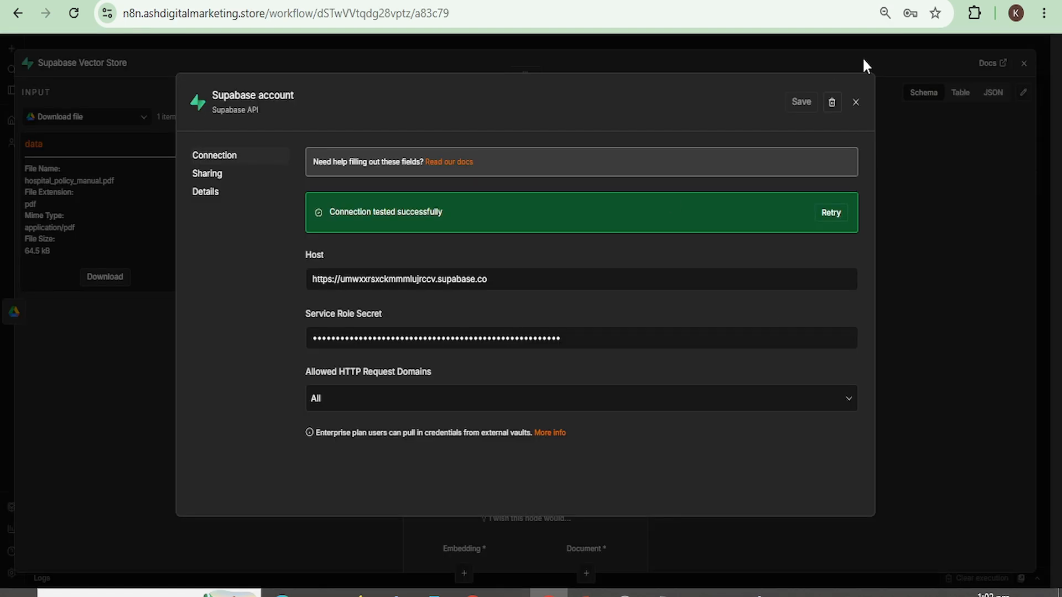
- Return to n8n, close the Supabase credential and choose documents as the vector store's table
{"action": "left_click", "coordinate": [854, 102]}
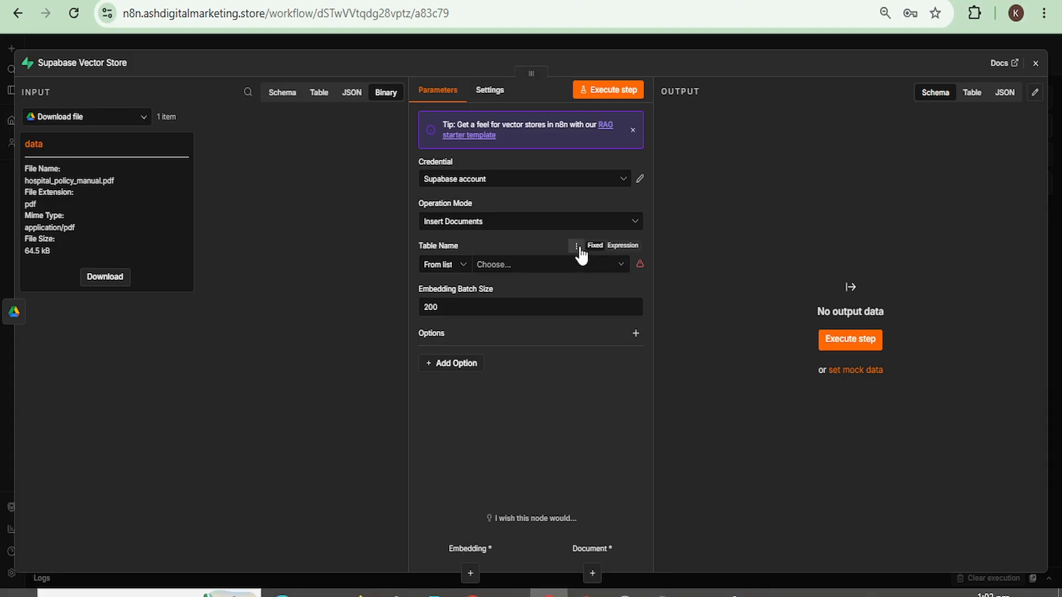
{"action": "left_click", "coordinate": [621, 271]}
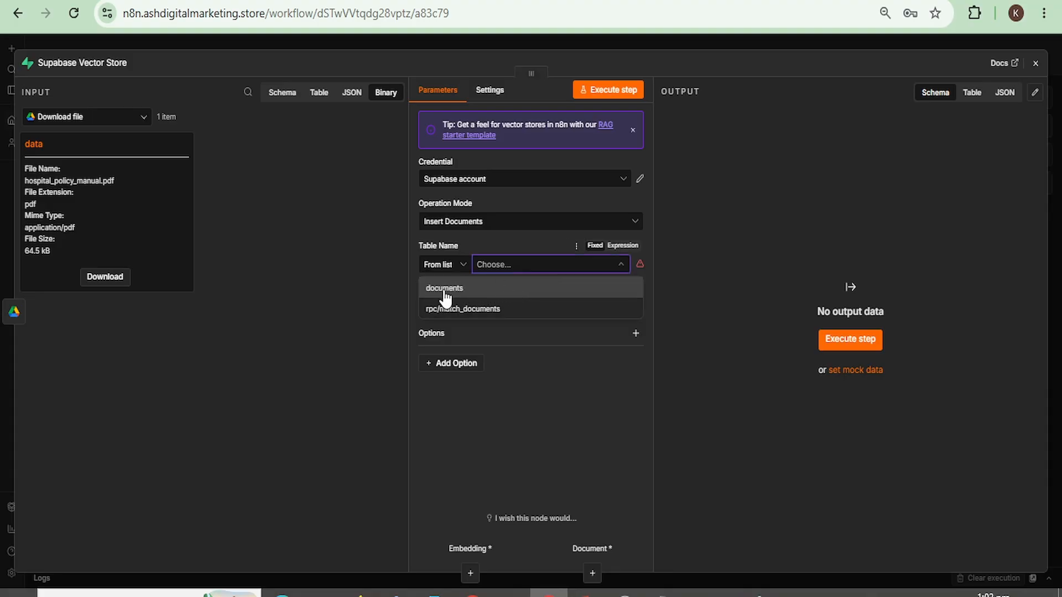
{"action": "left_click", "coordinate": [486, 292]}
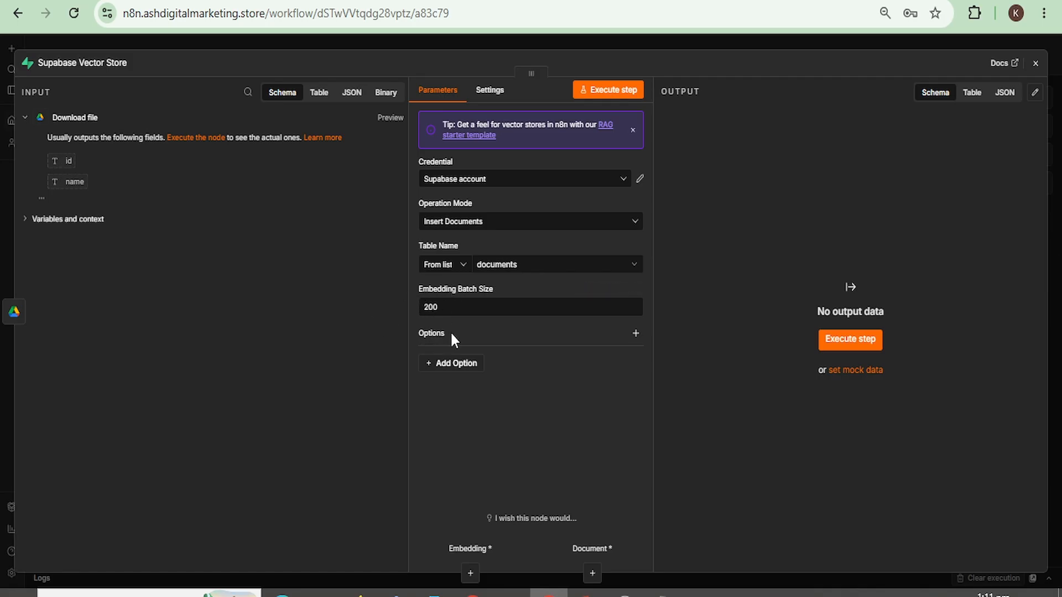
- Set the Supabase Vector Store's embedding batch size to 50 and close the node settings
{"action": "left_click", "coordinate": [449, 308]}
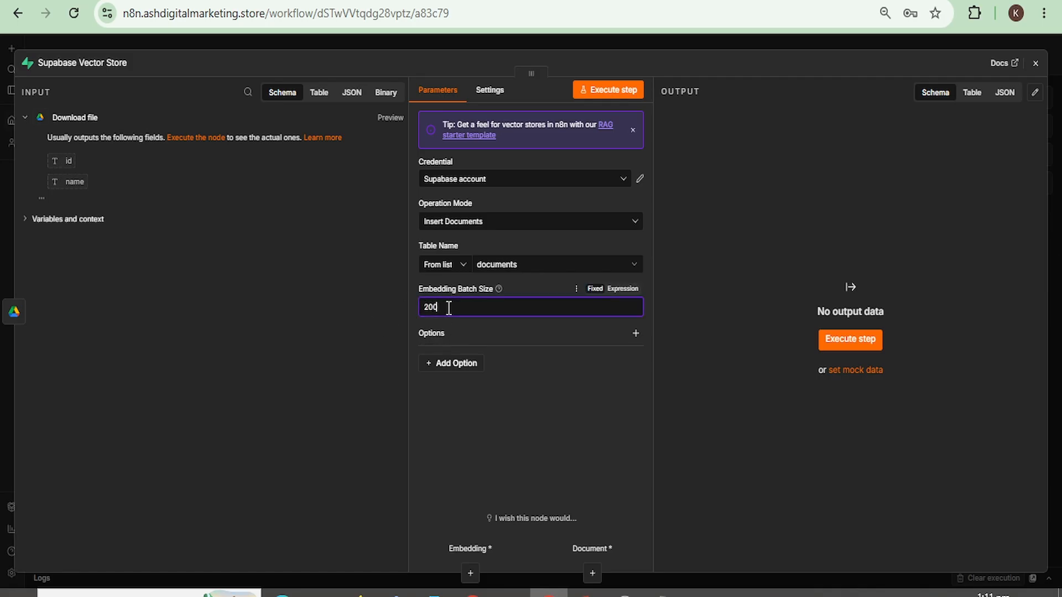
{"action": "left_click", "coordinate": [482, 339]}
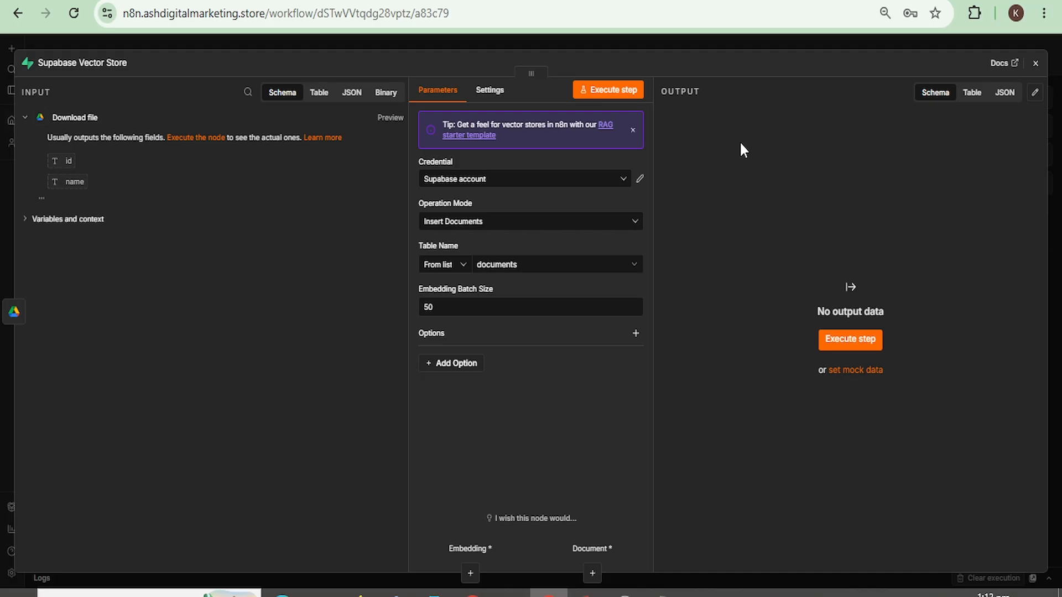
{"action": "left_click", "coordinate": [1035, 63]}
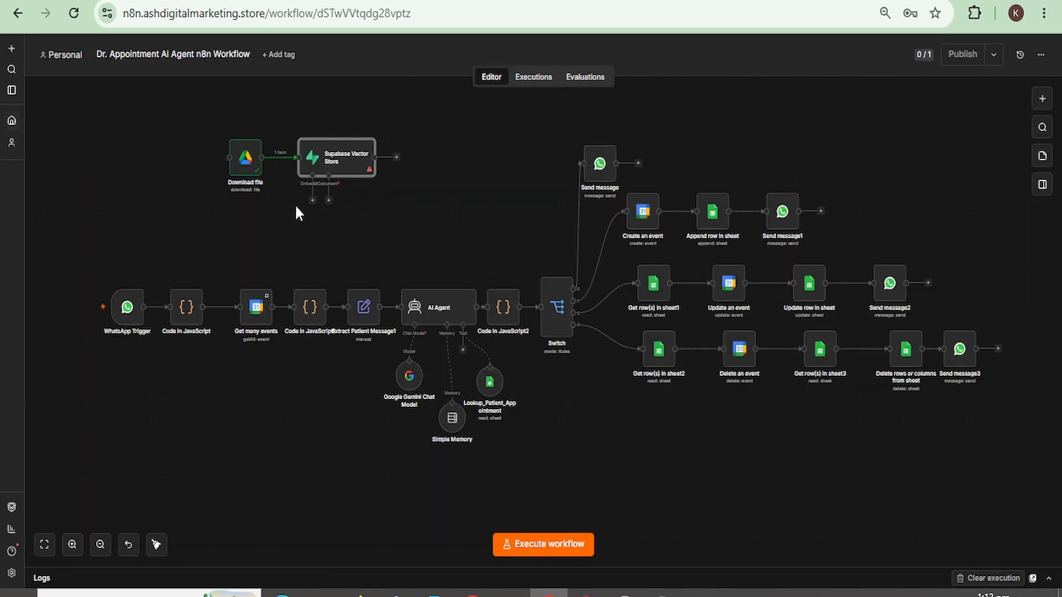
- Attach a Default Data Loader to the Supabase Vector Store's Document input
{"action": "key", "text": "ctrl+plus"}
{"action": "key", "text": "ctrl+plus"}
{"action": "scroll", "coordinate": [188, 131], "scroll_direction": "up", "scroll_amount": 5}
{"action": "scroll", "coordinate": [190, 147], "scroll_direction": "down", "scroll_amount": 3}
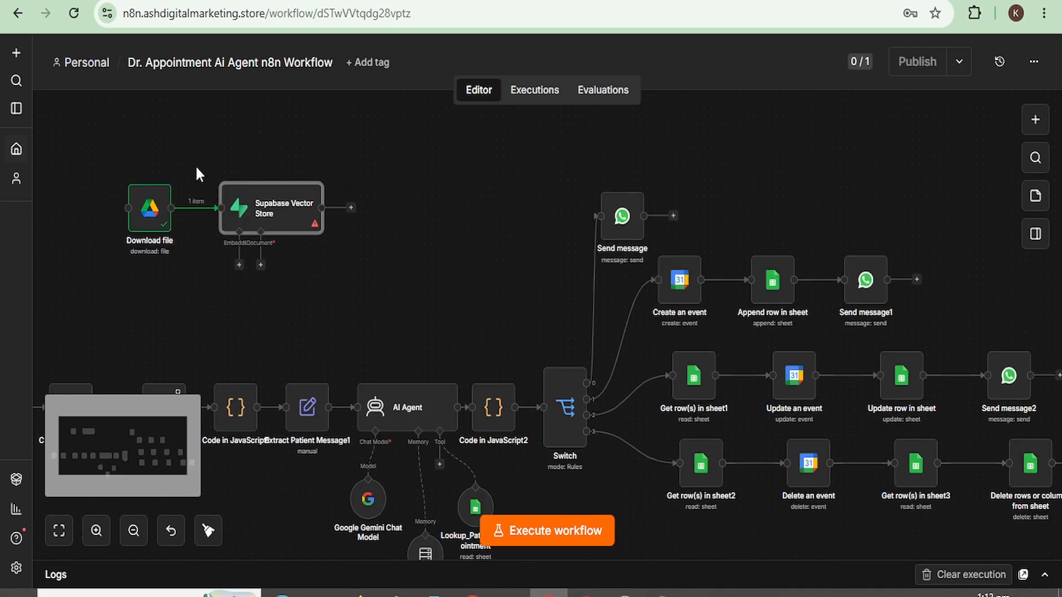
{"action": "left_click", "coordinate": [260, 266]}
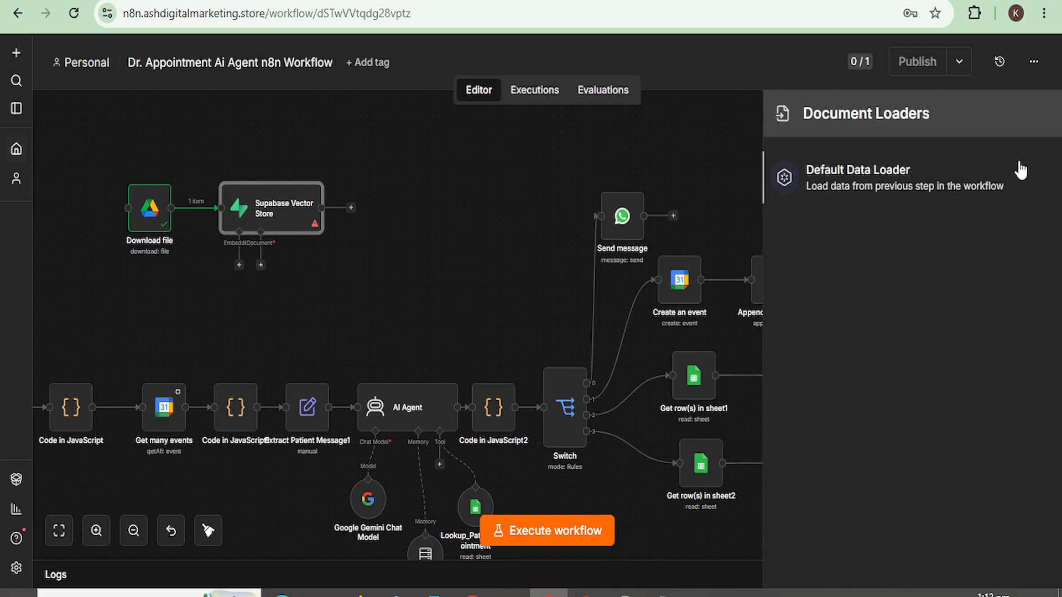
{"action": "left_click", "coordinate": [848, 194]}
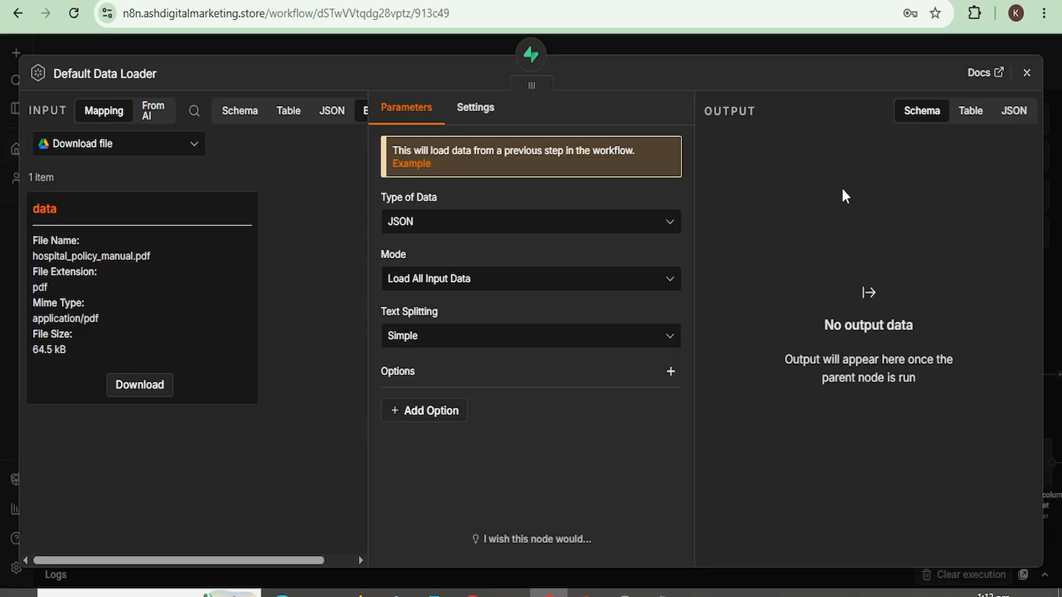
- Set the Default Data Loader's type of data to Binary and close its settings
{"action": "key", "text": "ctrl+minus"}
{"action": "key", "text": "ctrl+minus"}
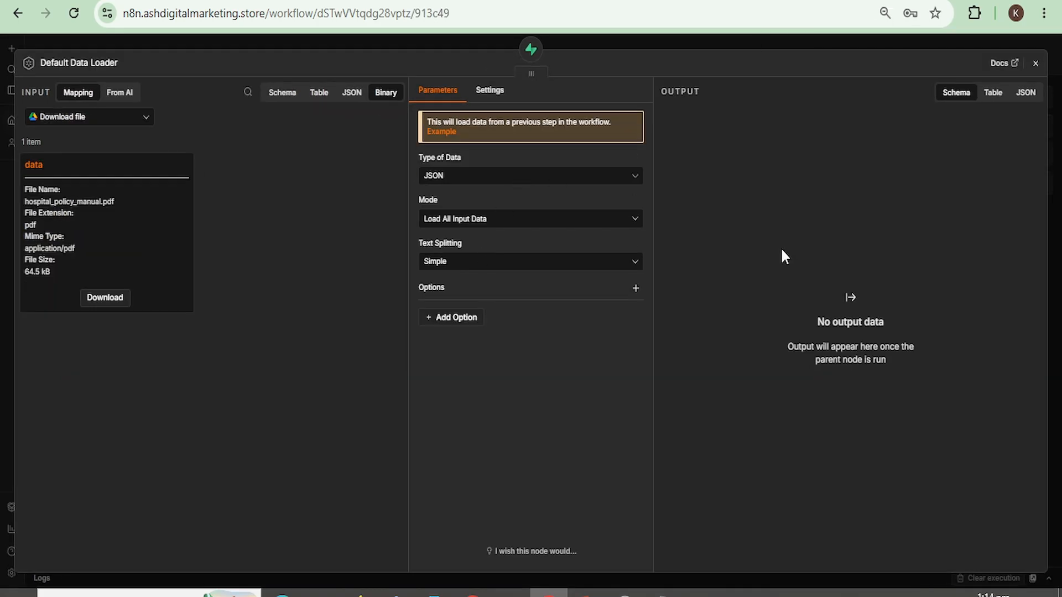
{"action": "left_click", "coordinate": [637, 182]}
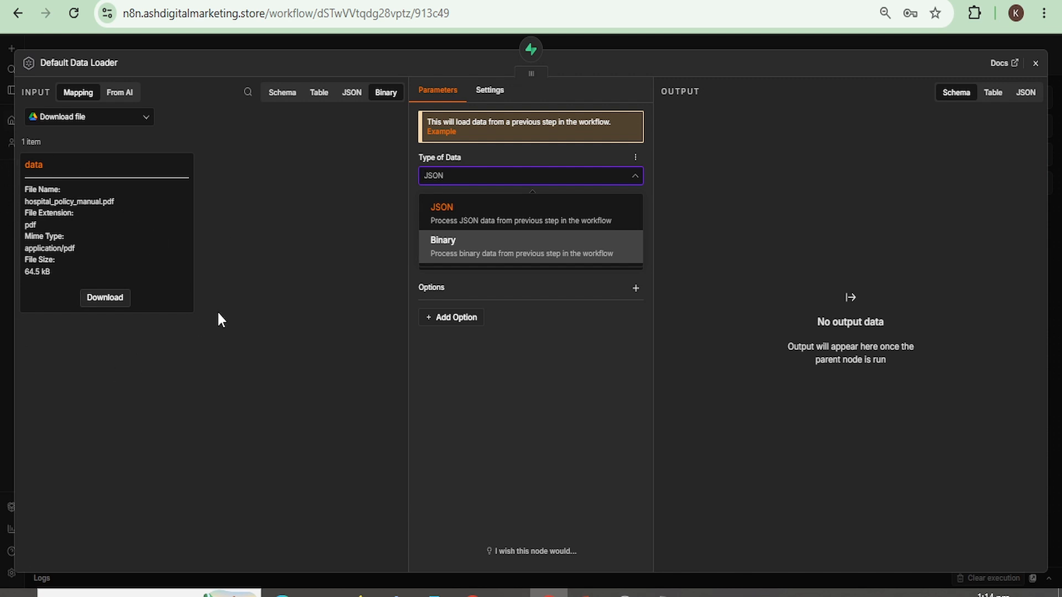
{"action": "left_click", "coordinate": [505, 250]}
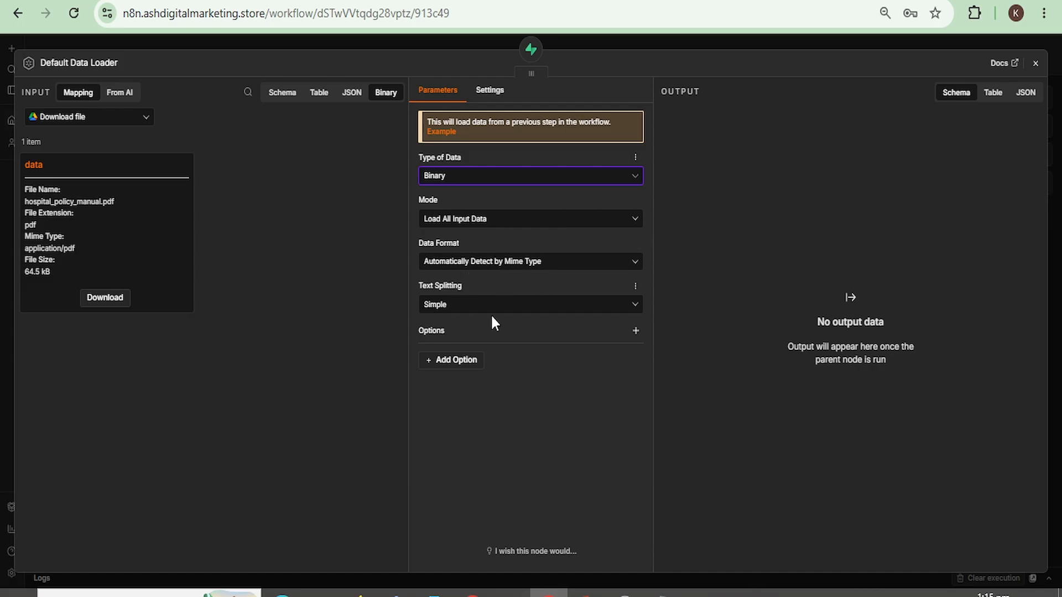
{"action": "left_click", "coordinate": [429, 364]}
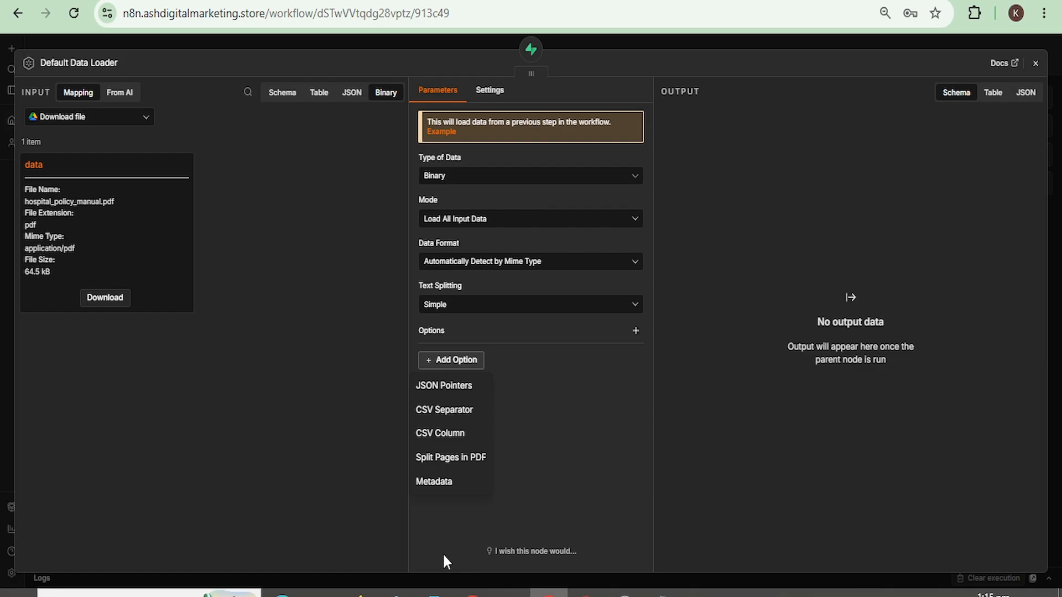
{"action": "left_click", "coordinate": [528, 431]}
{"action": "left_click", "coordinate": [1035, 63]}
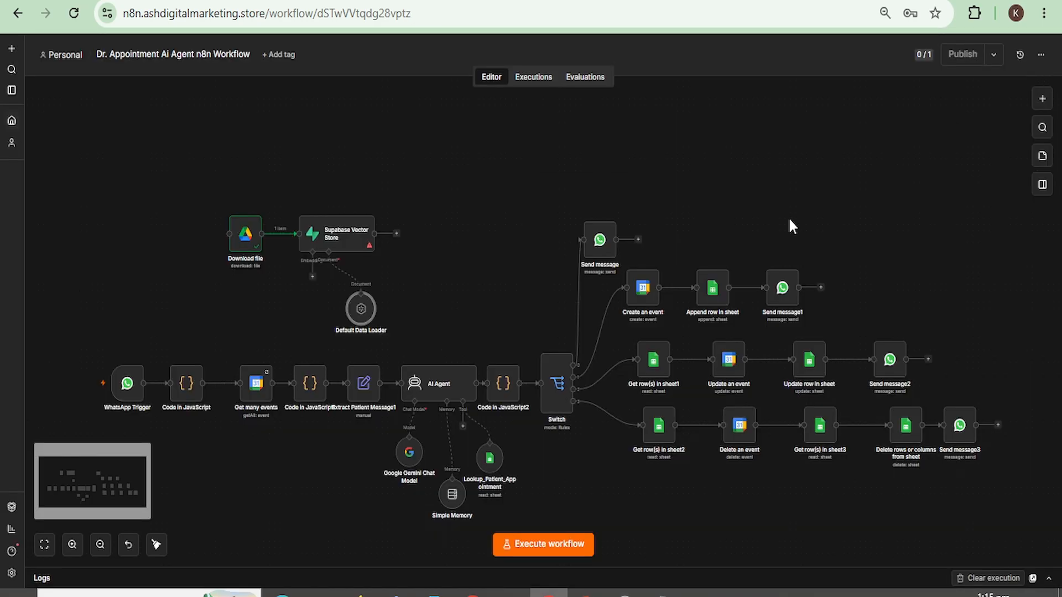
- Attach an Embeddings Google Gemini node to the Supabase Vector Store's Embedding input
{"action": "left_click", "coordinate": [312, 277]}
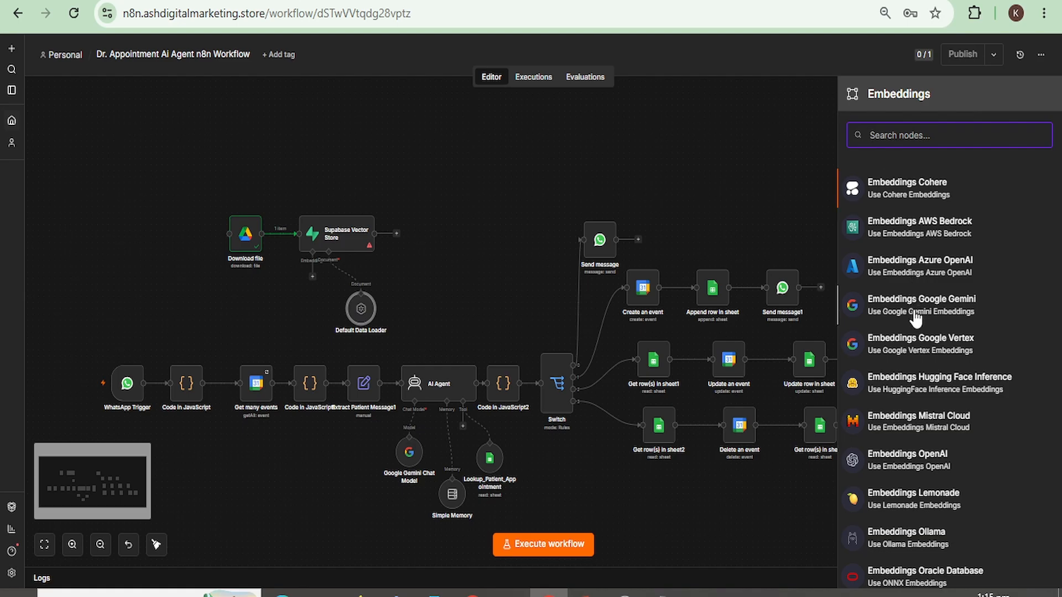
{"action": "scroll", "coordinate": [915, 327], "scroll_direction": "down", "scroll_amount": 3}
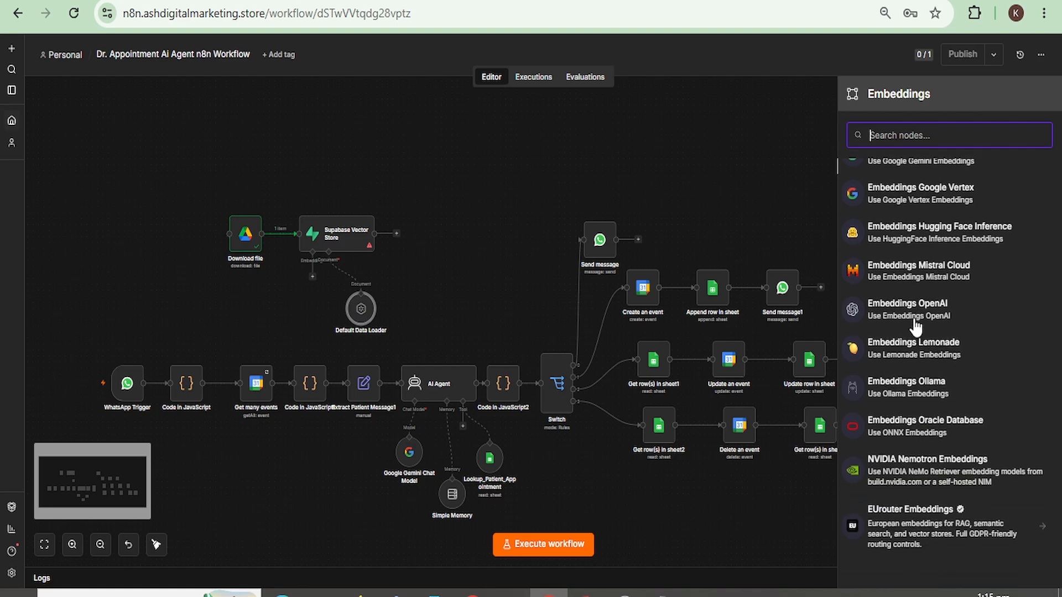
{"action": "scroll", "coordinate": [907, 315], "scroll_direction": "up", "scroll_amount": 3}
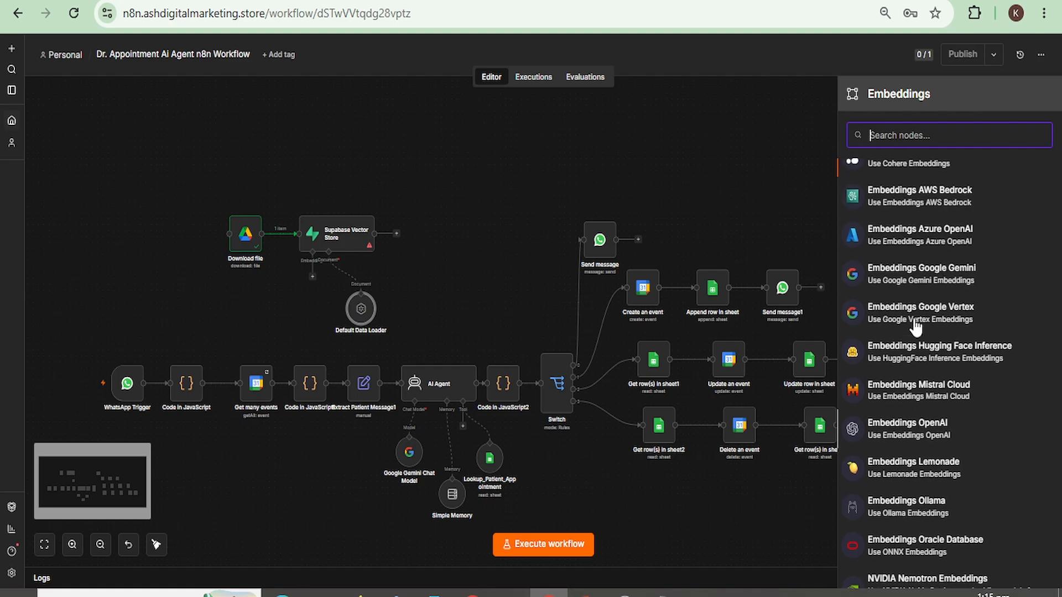
{"action": "scroll", "coordinate": [884, 271], "scroll_direction": "down", "scroll_amount": 3}
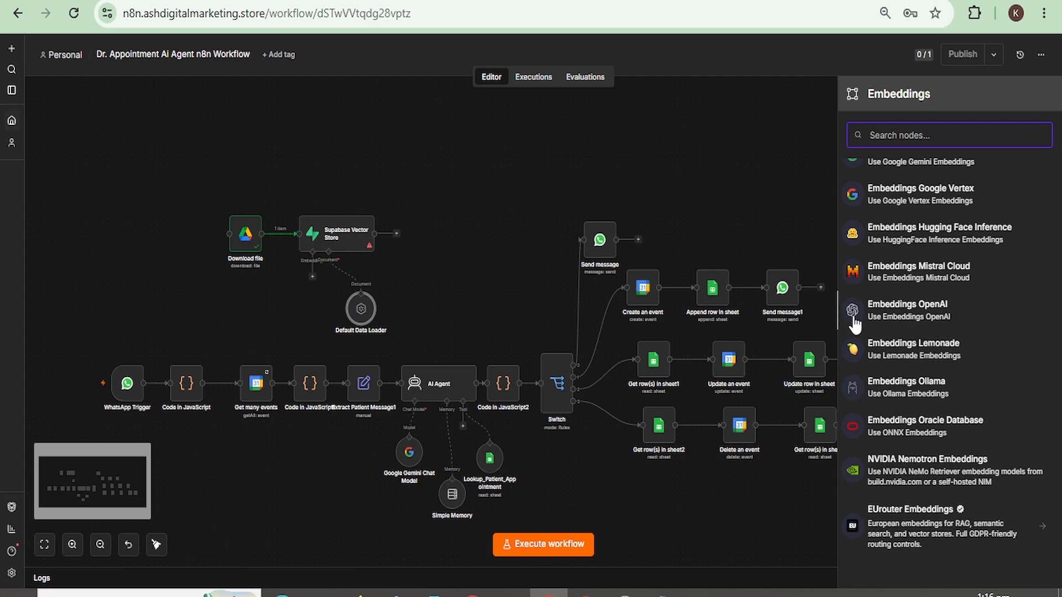
{"action": "scroll", "coordinate": [872, 321], "scroll_direction": "up", "scroll_amount": 2}
{"action": "scroll", "coordinate": [872, 321], "scroll_direction": "down", "scroll_amount": 2}
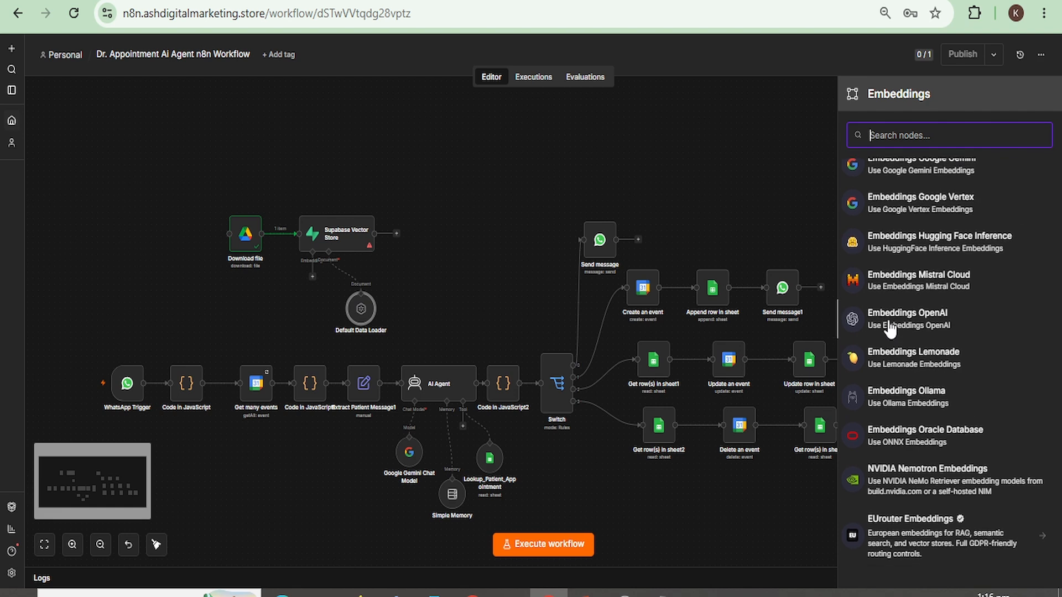
{"action": "scroll", "coordinate": [890, 329], "scroll_direction": "up", "scroll_amount": 1}
{"action": "scroll", "coordinate": [890, 332], "scroll_direction": "up", "scroll_amount": 3}
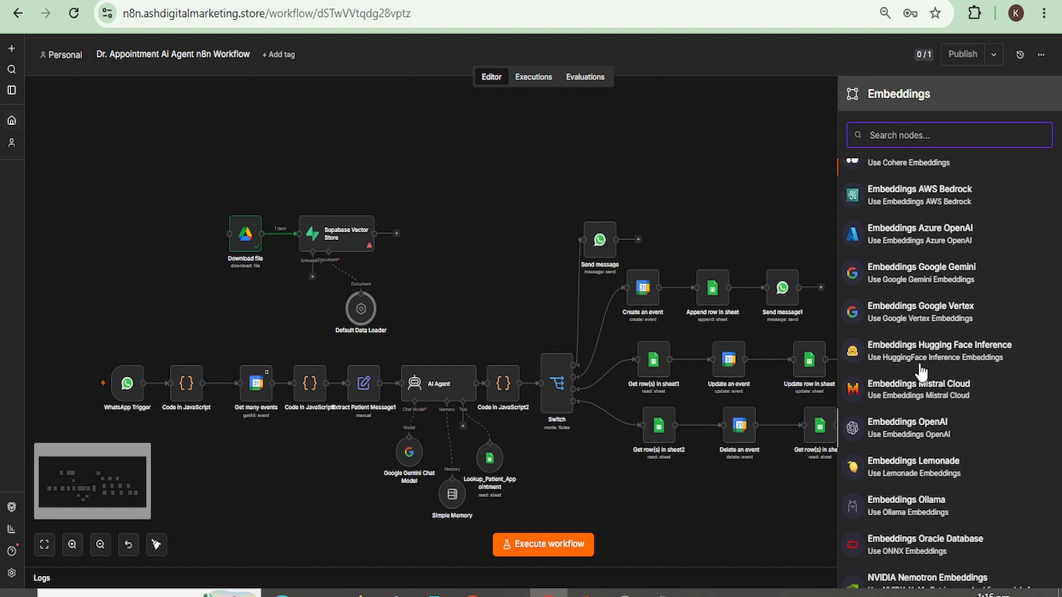
{"action": "left_click", "coordinate": [909, 293]}
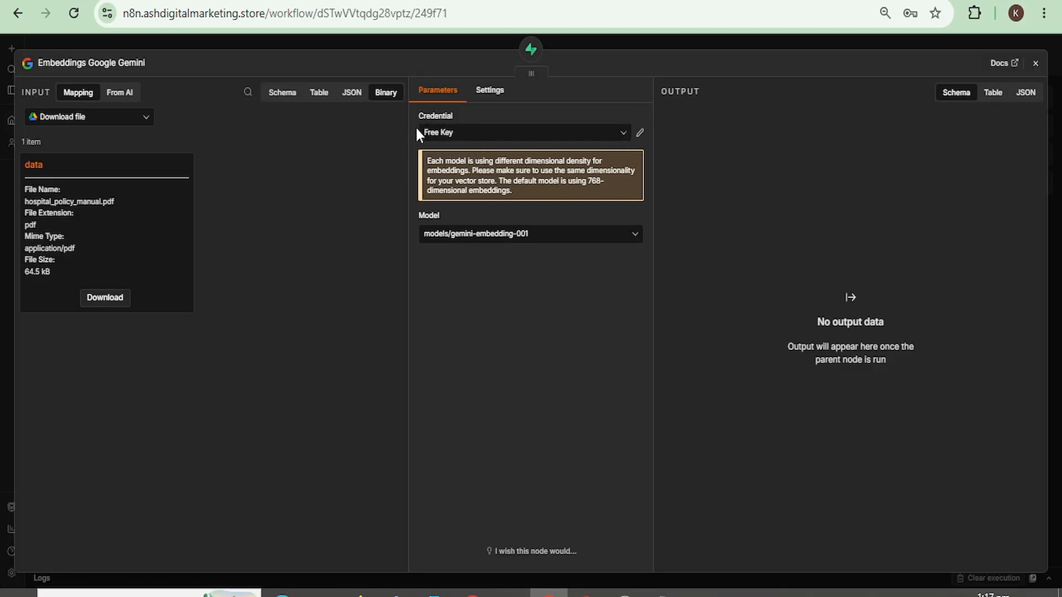
{"action": "left_click", "coordinate": [640, 133]}
{"action": "key", "text": "Escape"}
- Switch to Supabase, check the vector dimension in the SQL query and compare it with the Gemini embedding settings in n8n
{"action": "left_click", "coordinate": [614, 1]}
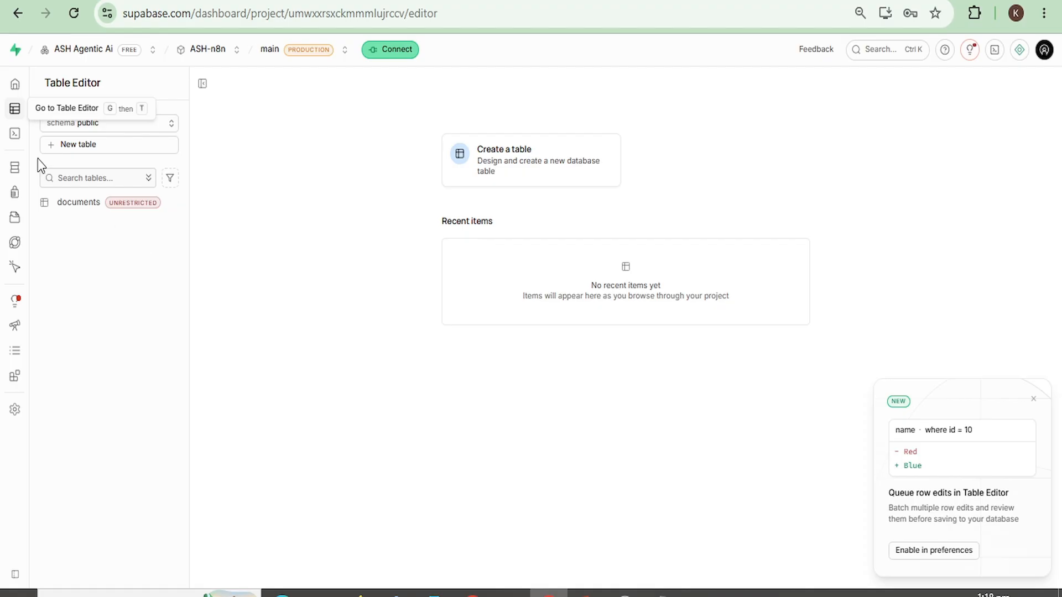
{"action": "left_click", "coordinate": [14, 138]}
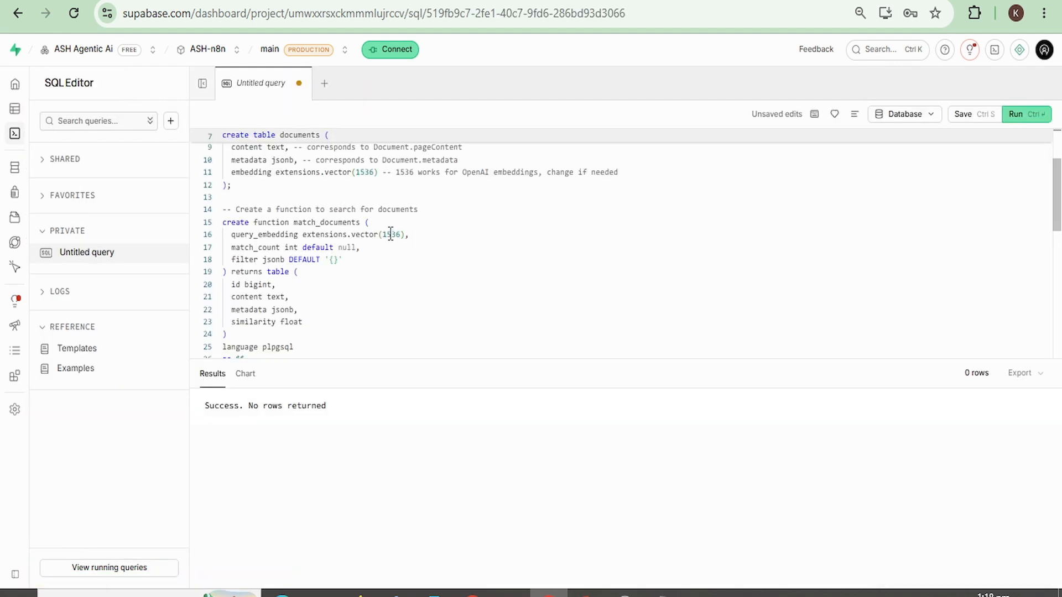
{"action": "double_click", "coordinate": [390, 234]}
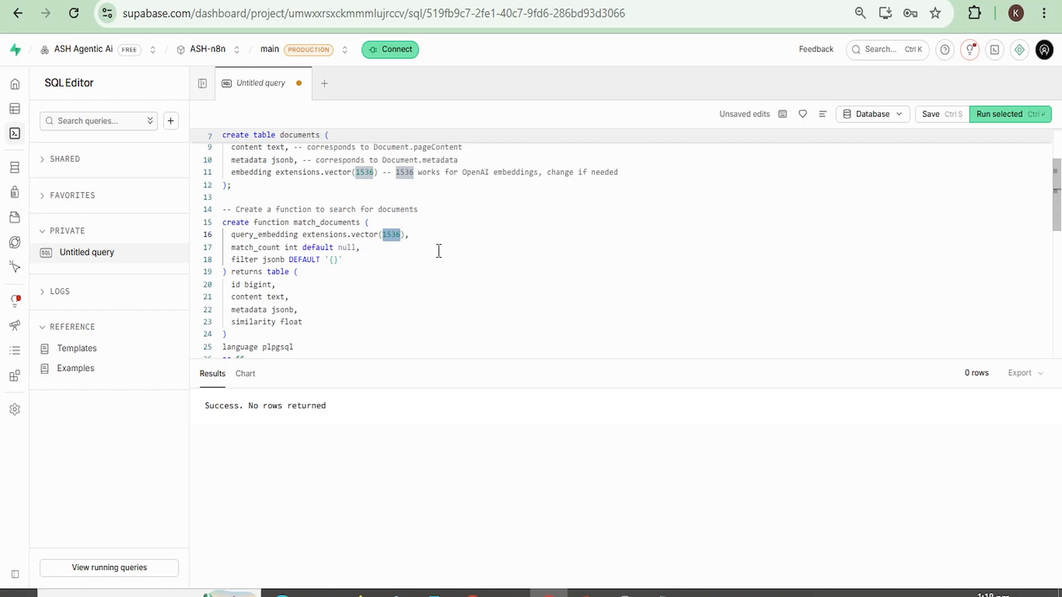
{"action": "left_click", "coordinate": [498, 1]}
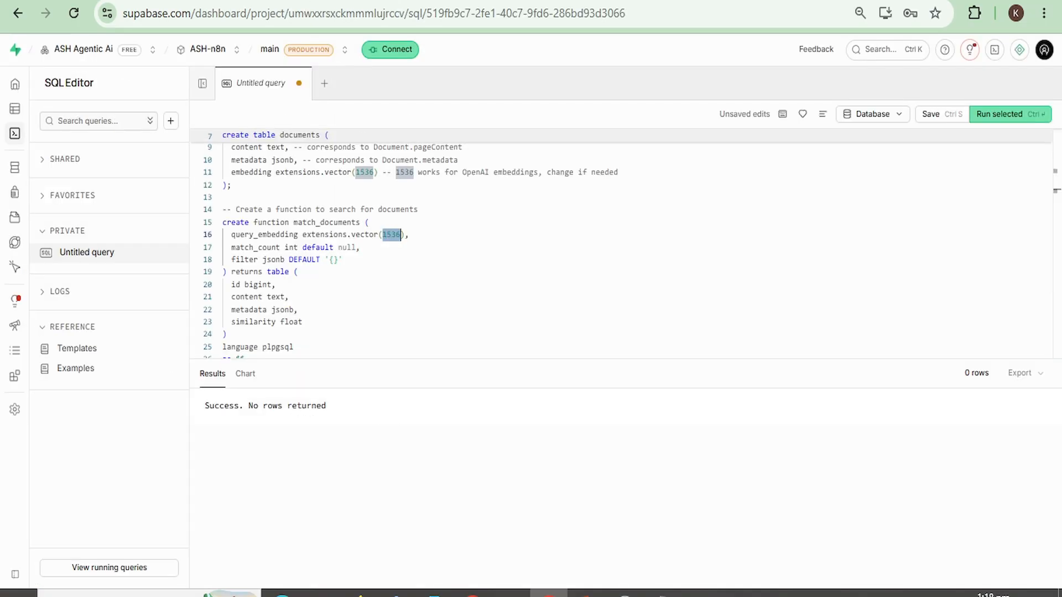
{"action": "left_click", "coordinate": [344, 0]}
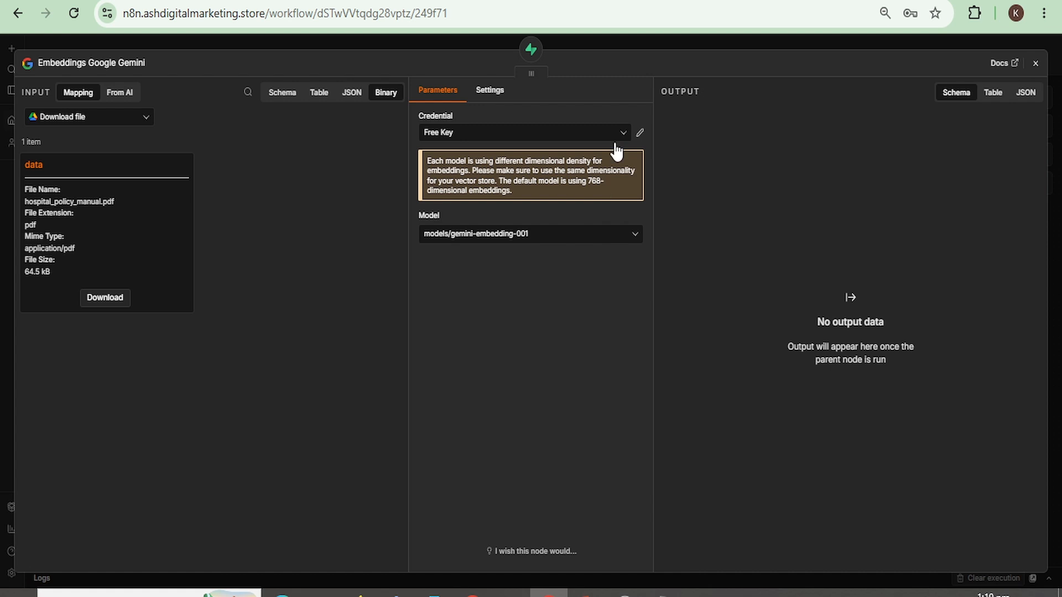
- Switch to Supabase and delete the documents table
{"action": "left_click", "coordinate": [497, 1]}
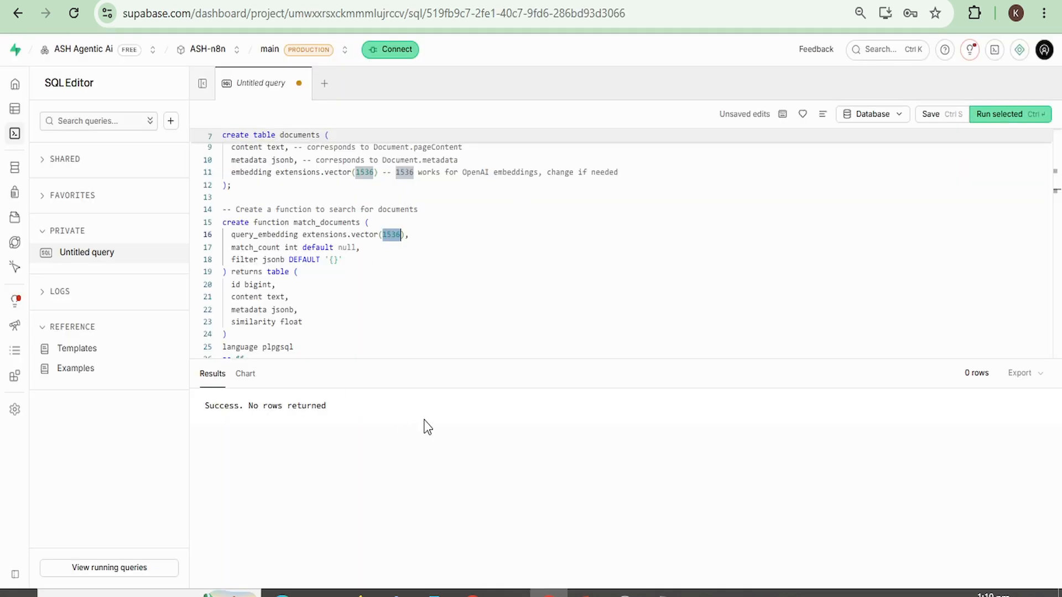
{"action": "mouse_move", "coordinate": [3, 95]}
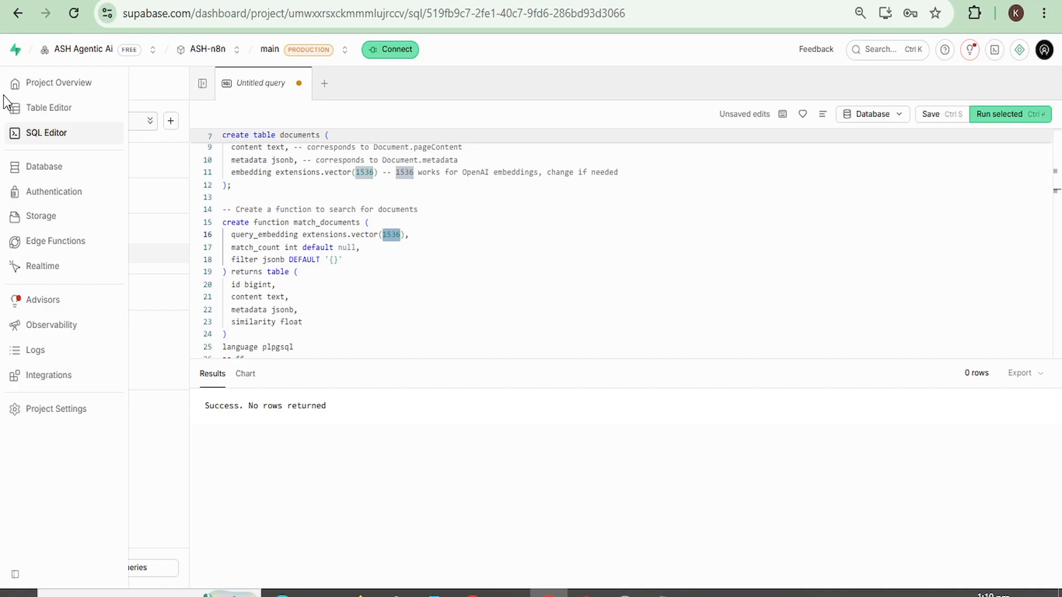
{"action": "left_click", "coordinate": [40, 113]}
{"action": "left_click", "coordinate": [178, 203]}
{"action": "mouse_move", "coordinate": [212, 334]}
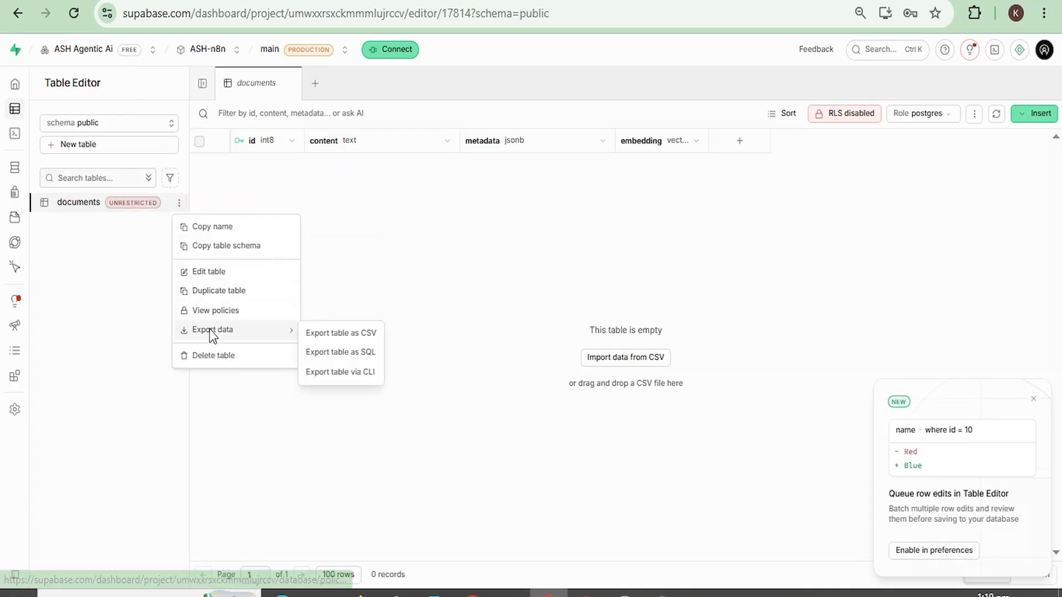
{"action": "left_click", "coordinate": [212, 356]}
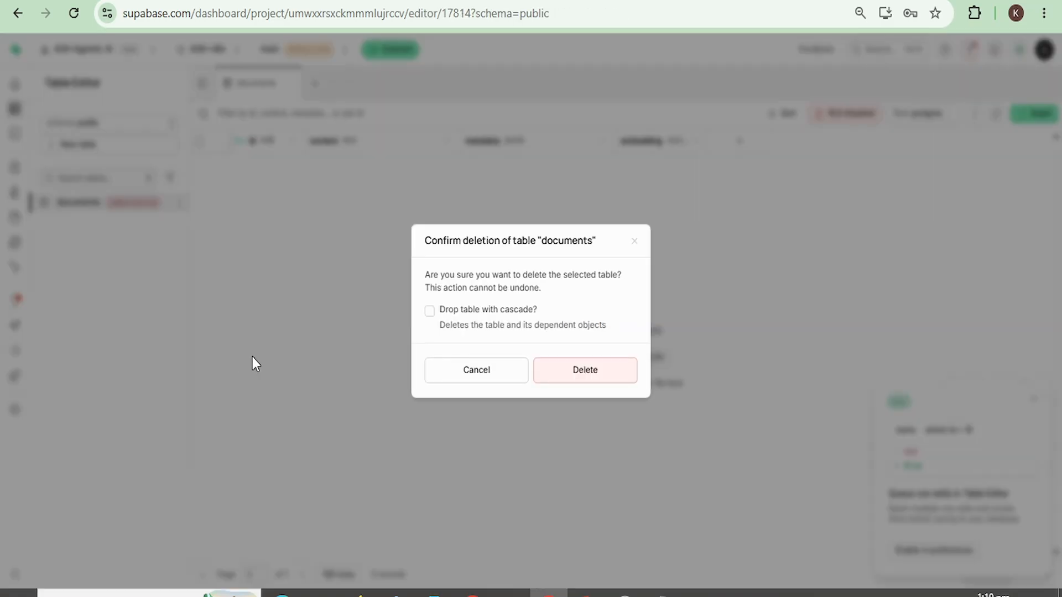
{"action": "left_click", "coordinate": [573, 376]}
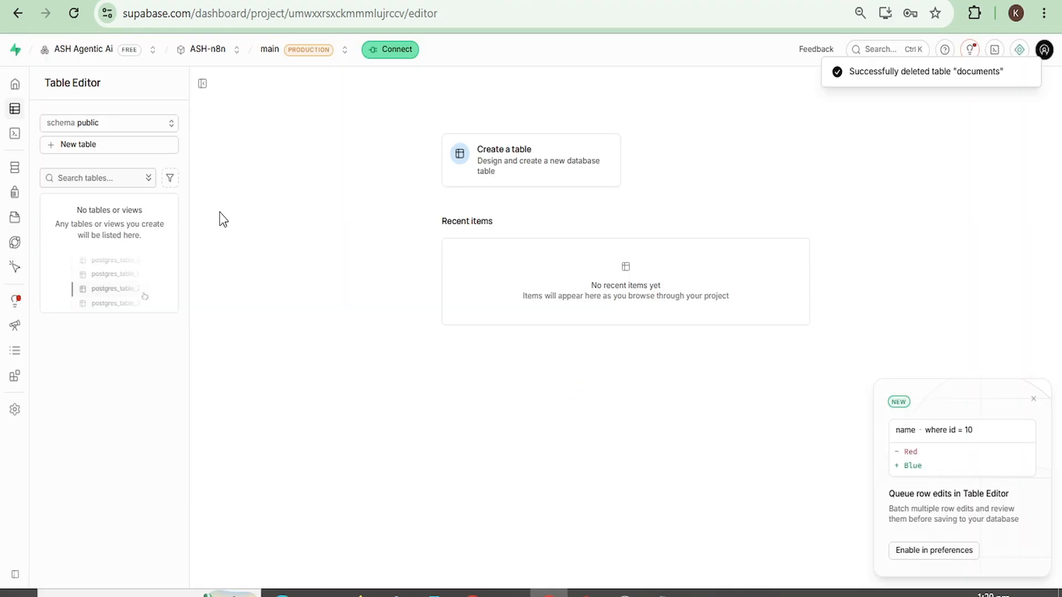
- Discard the old SQL query, paste the copied SQL with the match_documents function into a new one, run it and open the project's tables
{"action": "left_click", "coordinate": [15, 134]}
{"action": "left_click", "coordinate": [299, 84]}
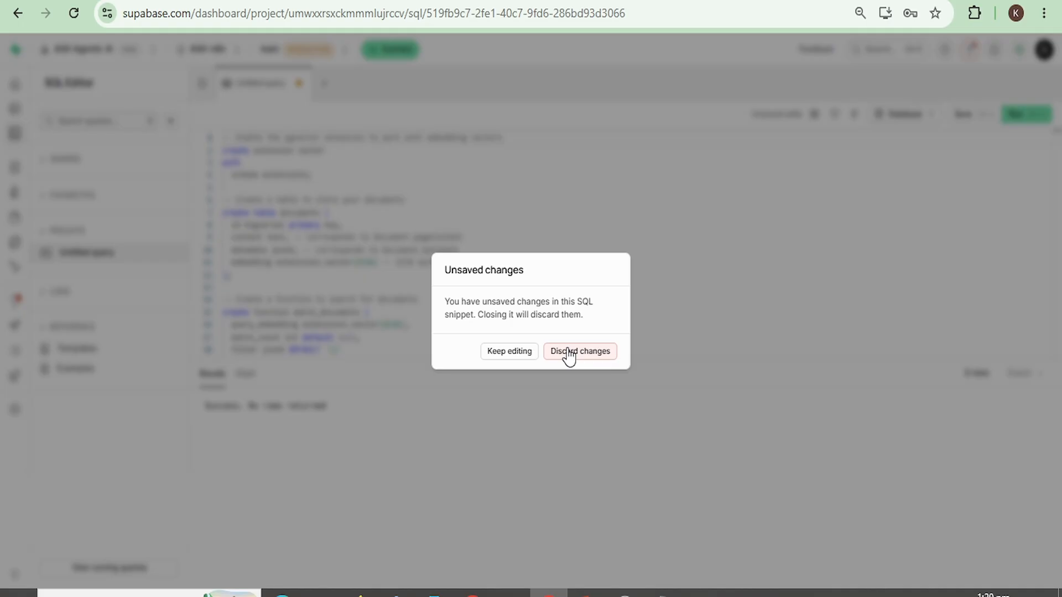
{"action": "left_click", "coordinate": [568, 357]}
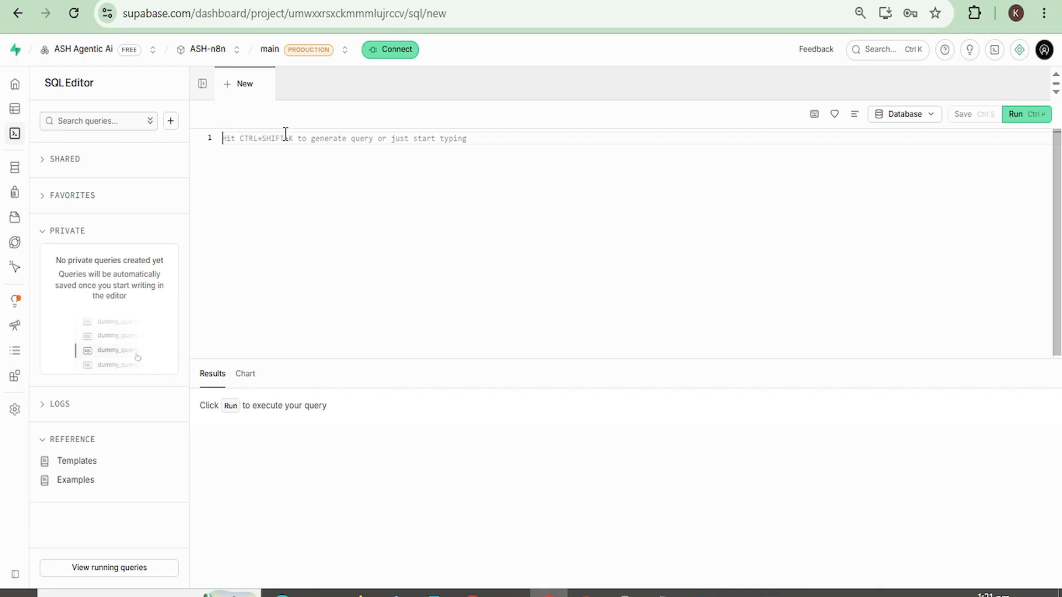
{"action": "key", "text": "ctrl+v"}
{"action": "scroll", "coordinate": [284, 140], "scroll_direction": "up", "scroll_amount": 3}
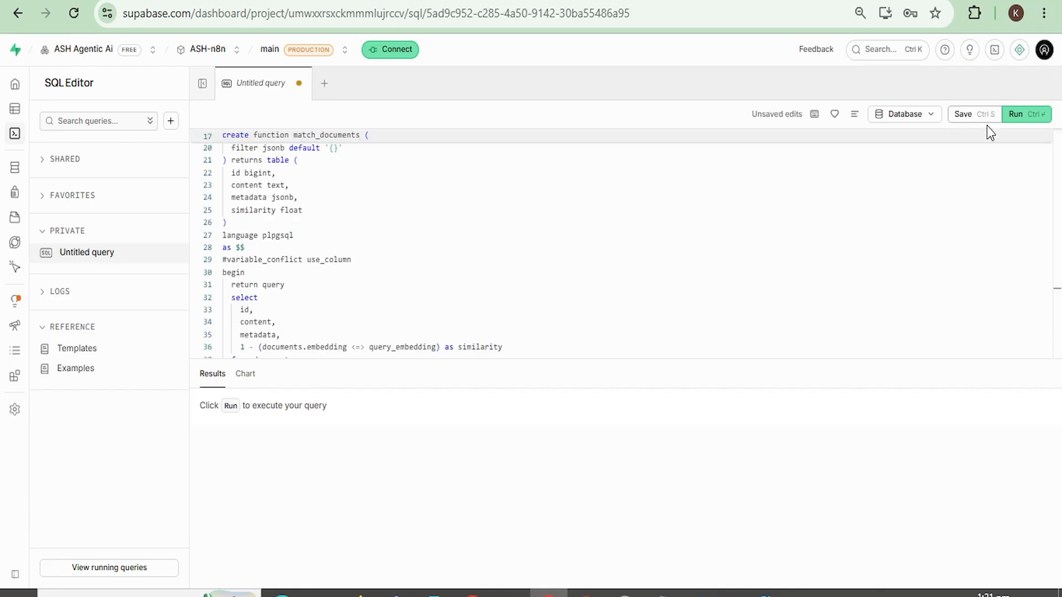
{"action": "left_click", "coordinate": [1016, 115]}
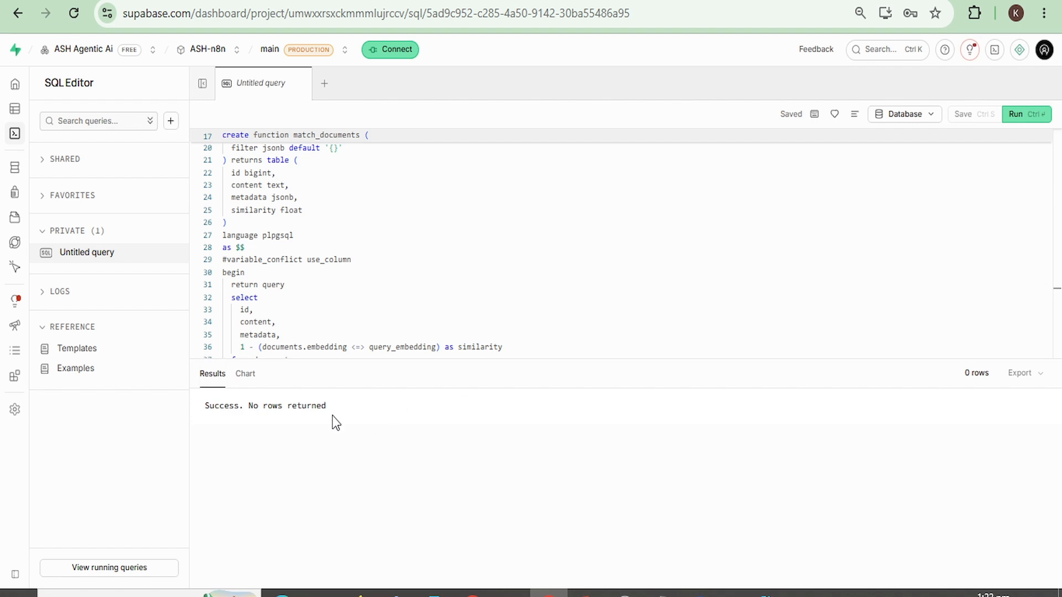
{"action": "left_click", "coordinate": [14, 108]}
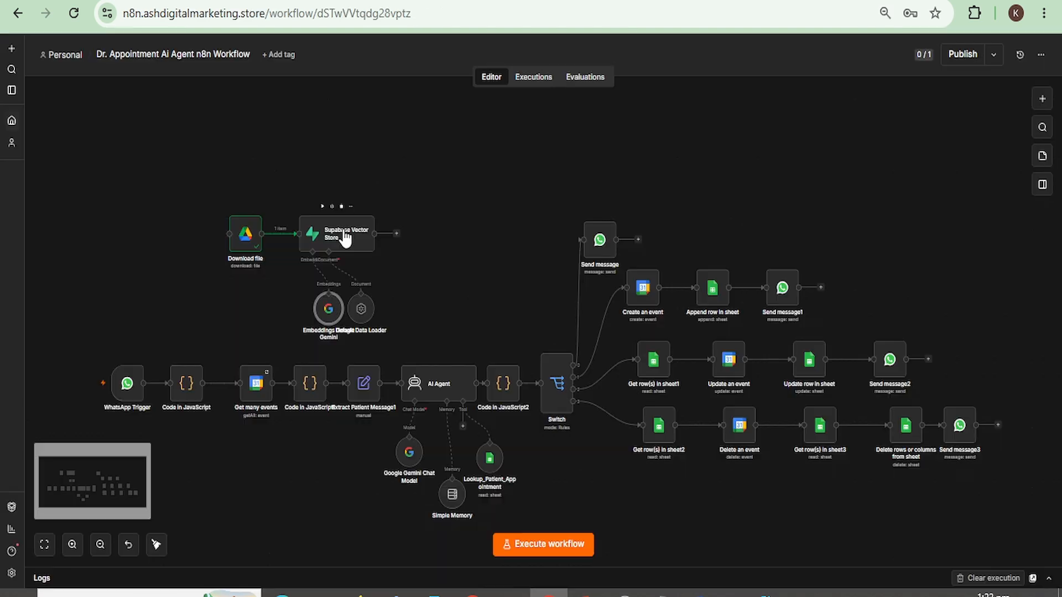
- Return to n8n, reselect documents as the Supabase Vector Store's table and close the node settings
{"action": "left_click", "coordinate": [345, 238]}
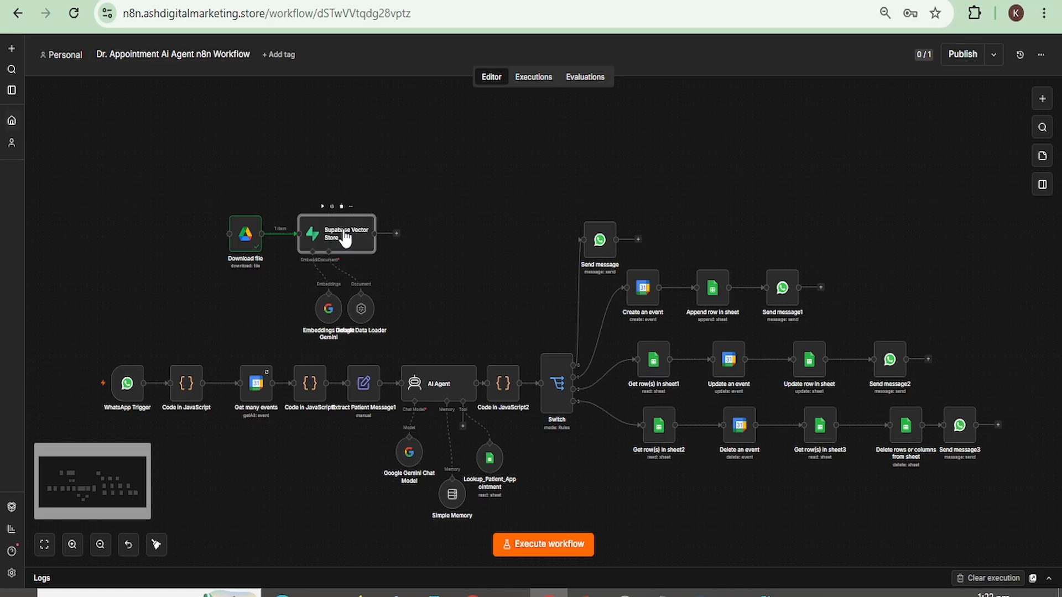
{"action": "double_click", "coordinate": [344, 236]}
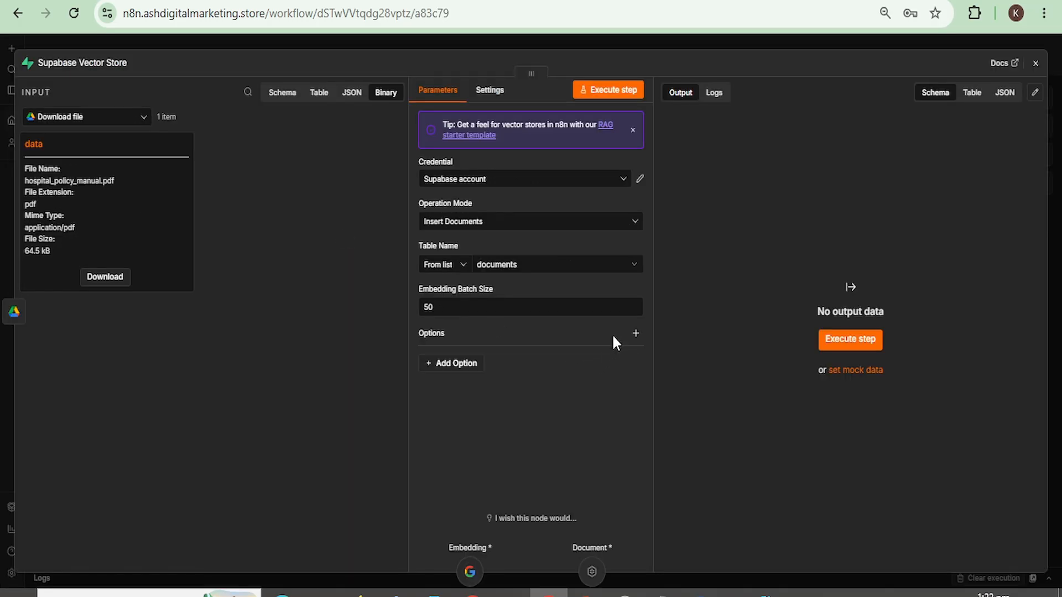
{"action": "left_click", "coordinate": [575, 247]}
{"action": "left_click", "coordinate": [569, 271]}
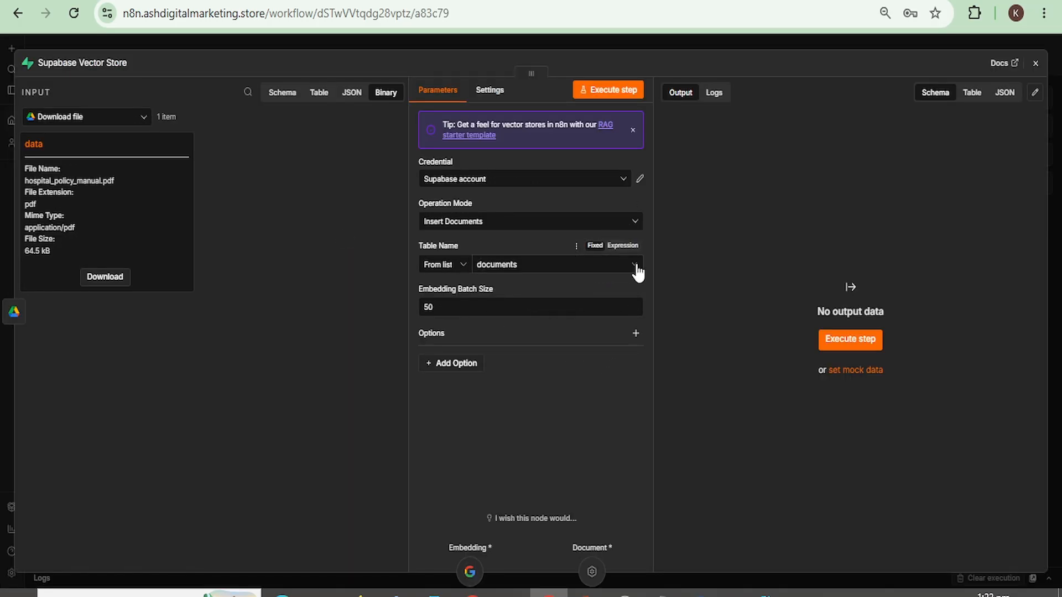
{"action": "left_click", "coordinate": [634, 265]}
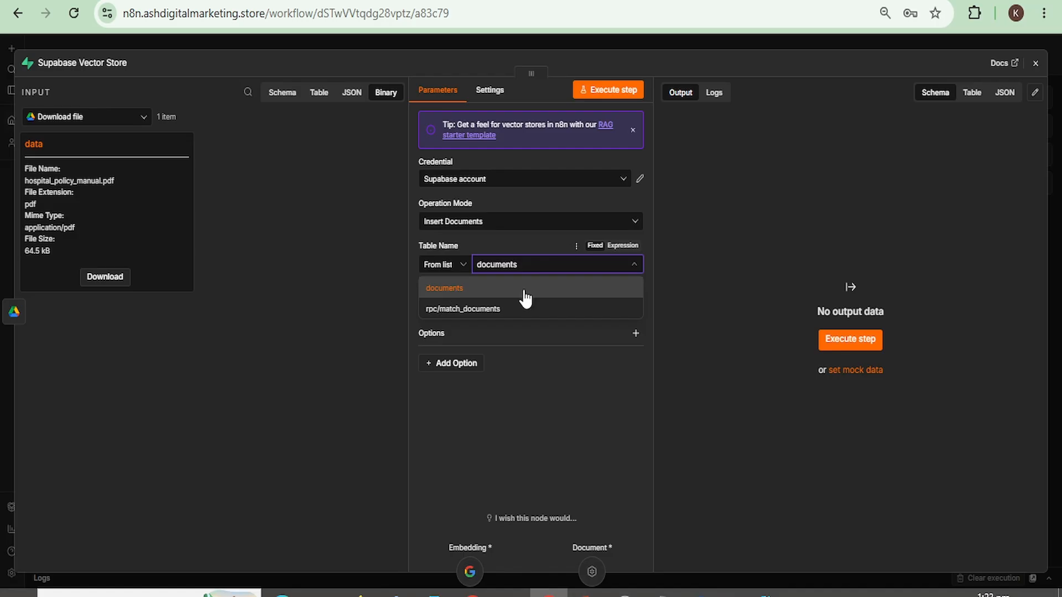
{"action": "left_click", "coordinate": [526, 298]}
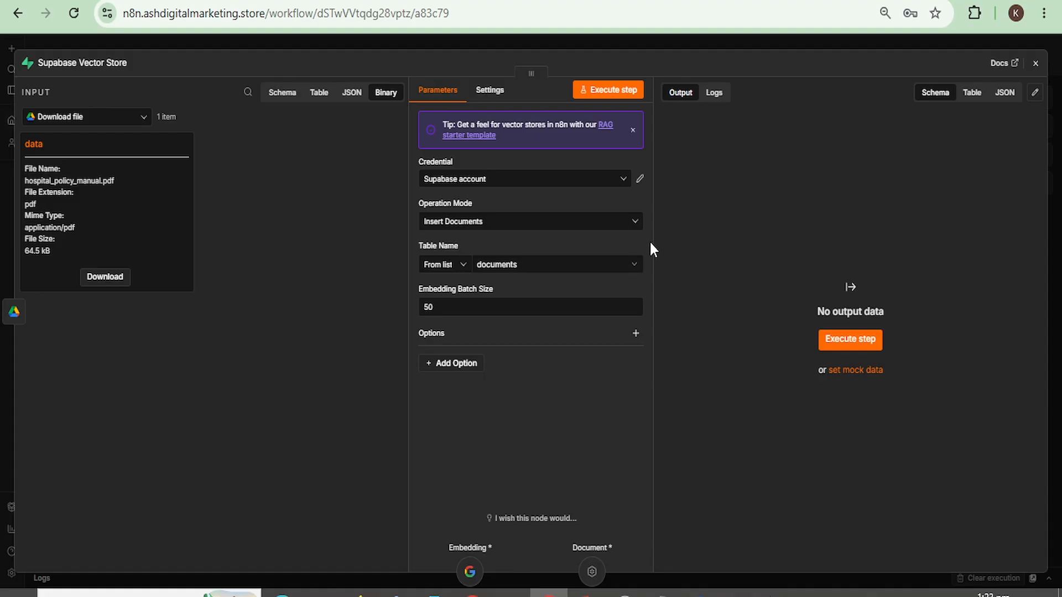
{"action": "left_click", "coordinate": [492, 1]}
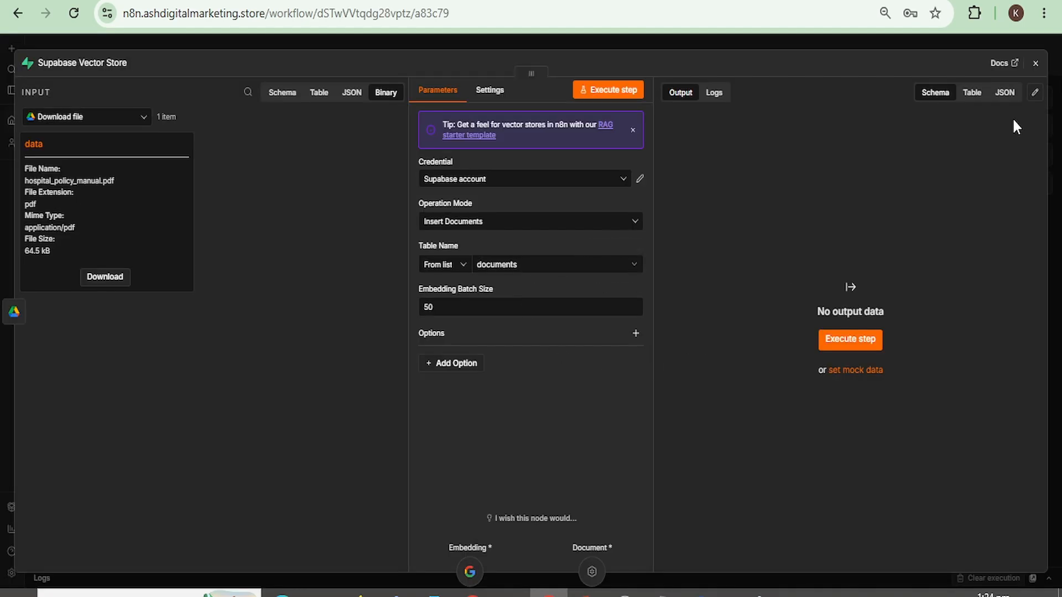
{"action": "left_click", "coordinate": [1035, 63]}
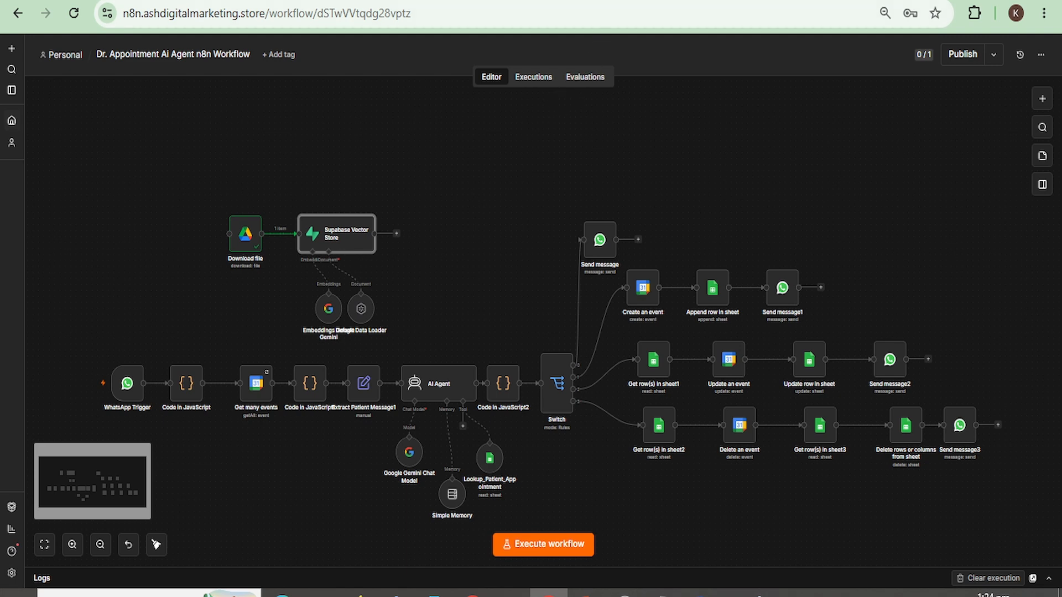
- Open the documents table in Supabase, then return to n8n and execute the workflow branch that fills the Supabase Vector Store
{"action": "left_click", "coordinate": [611, 1]}
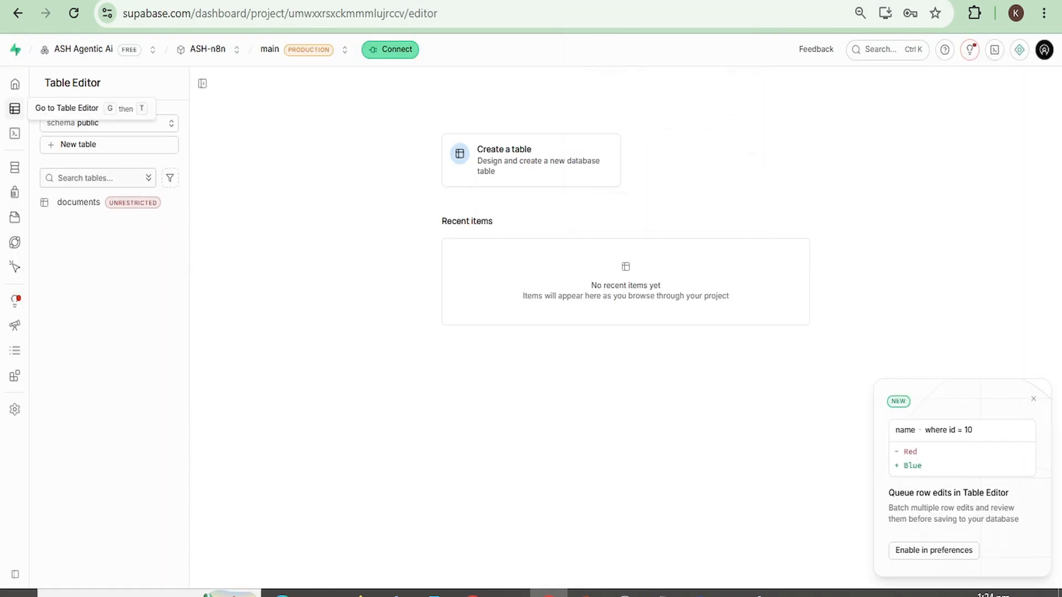
{"action": "left_click", "coordinate": [69, 212]}
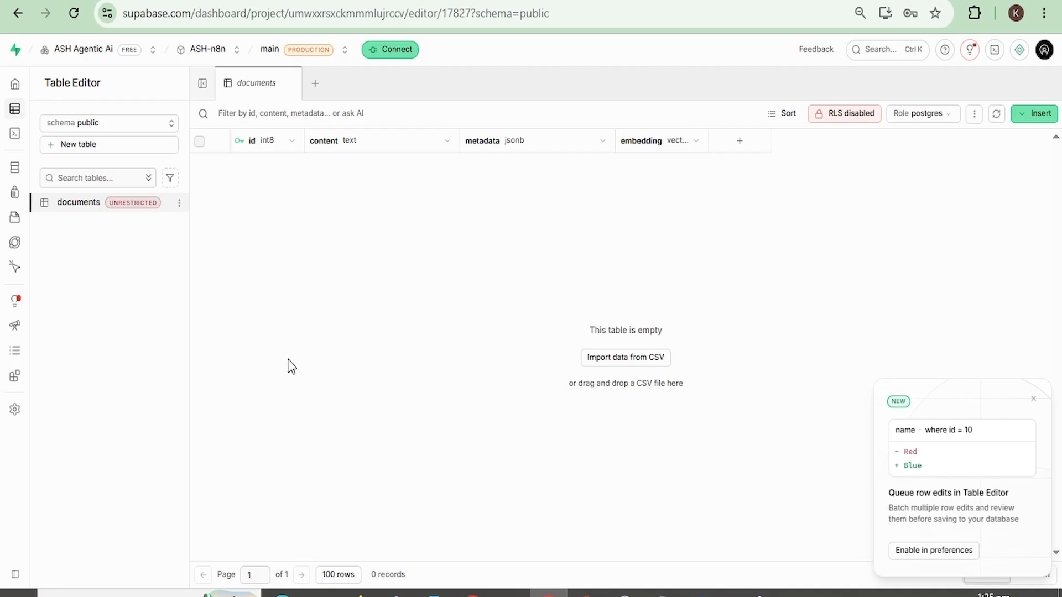
{"action": "left_click", "coordinate": [357, 1]}
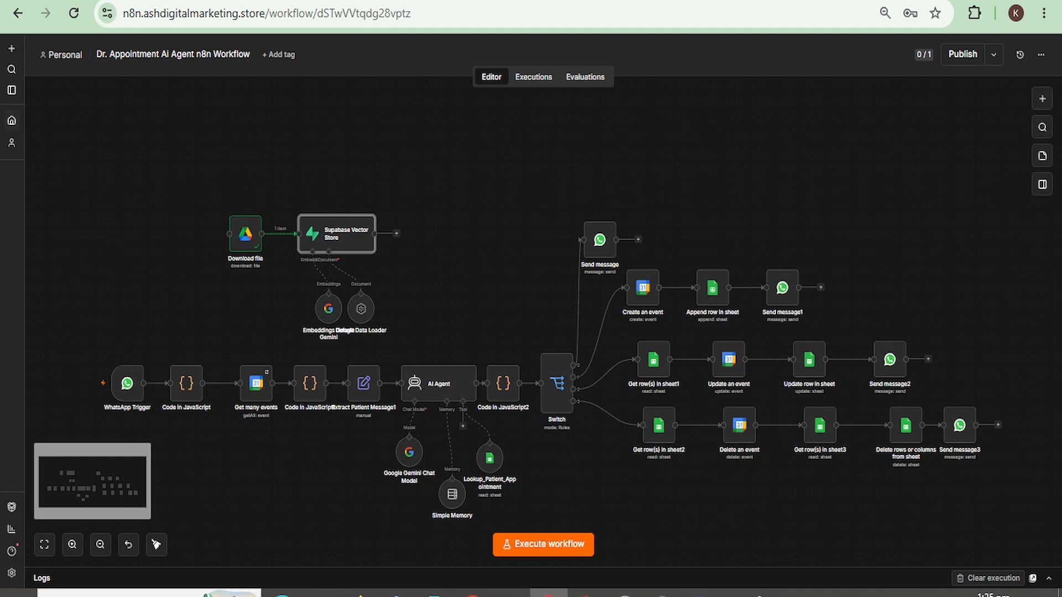
{"action": "key", "text": "ctrl+Return"}
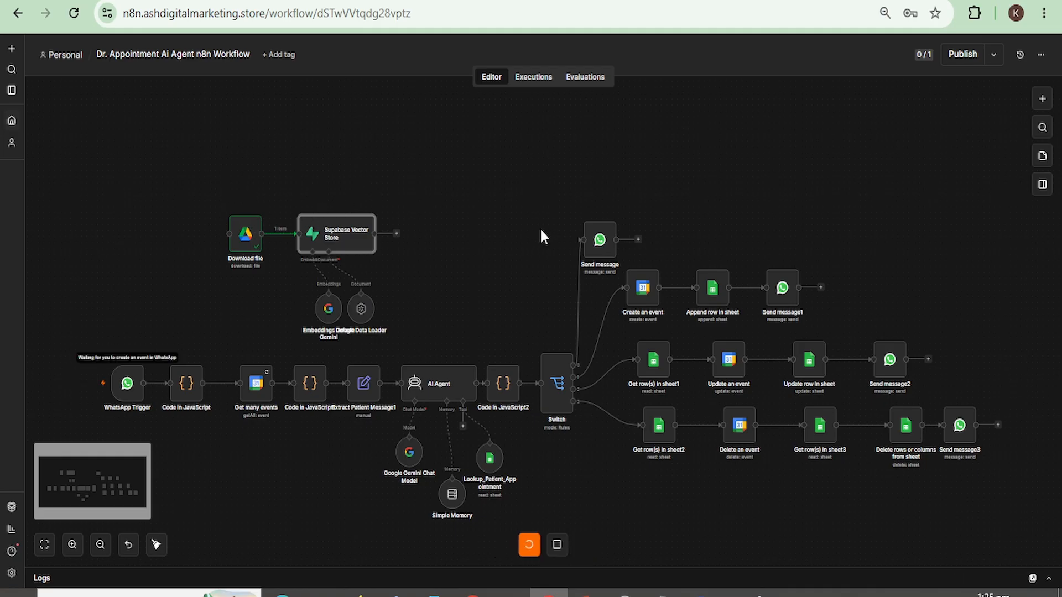
{"action": "left_click", "coordinate": [72, 545]}
{"action": "left_click", "coordinate": [72, 545]}
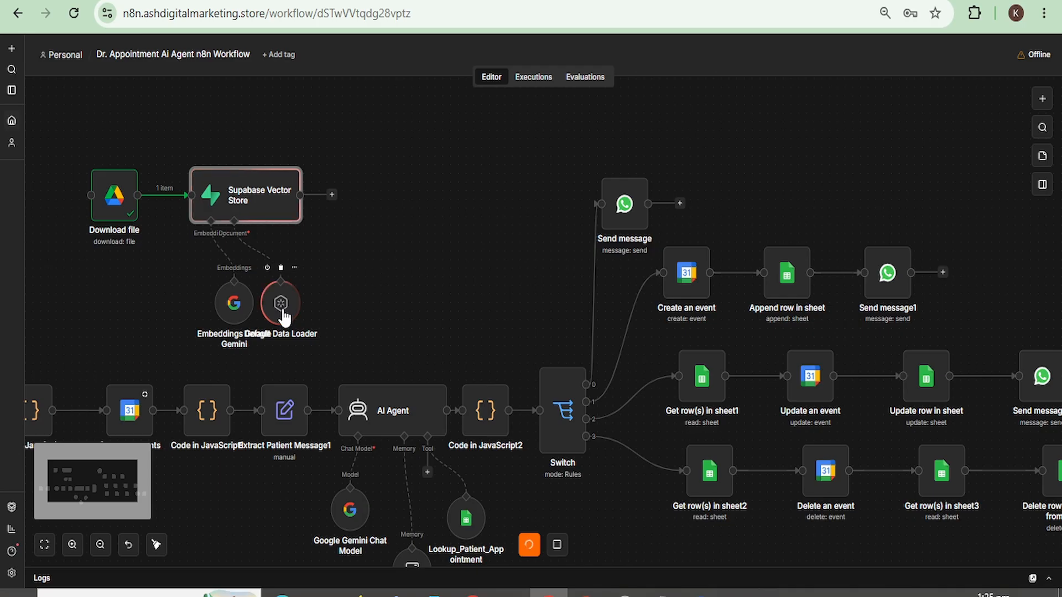
{"action": "mouse_move", "coordinate": [259, 197]}
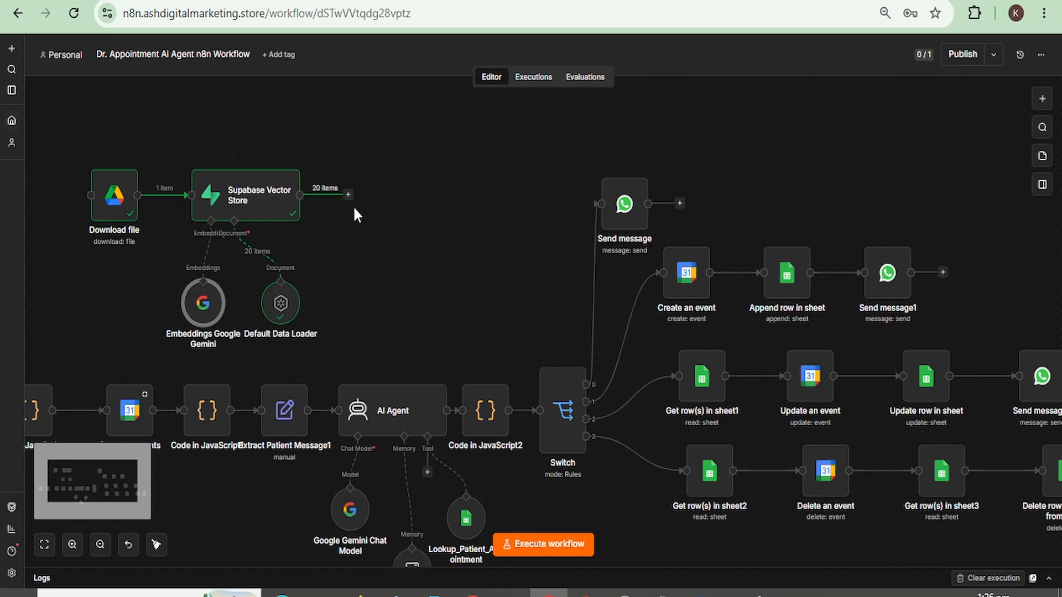
- Switch to Supabase, reload the documents table, widen its content column and look through the inserted rows
{"action": "key", "text": "ctrl+Tab"}
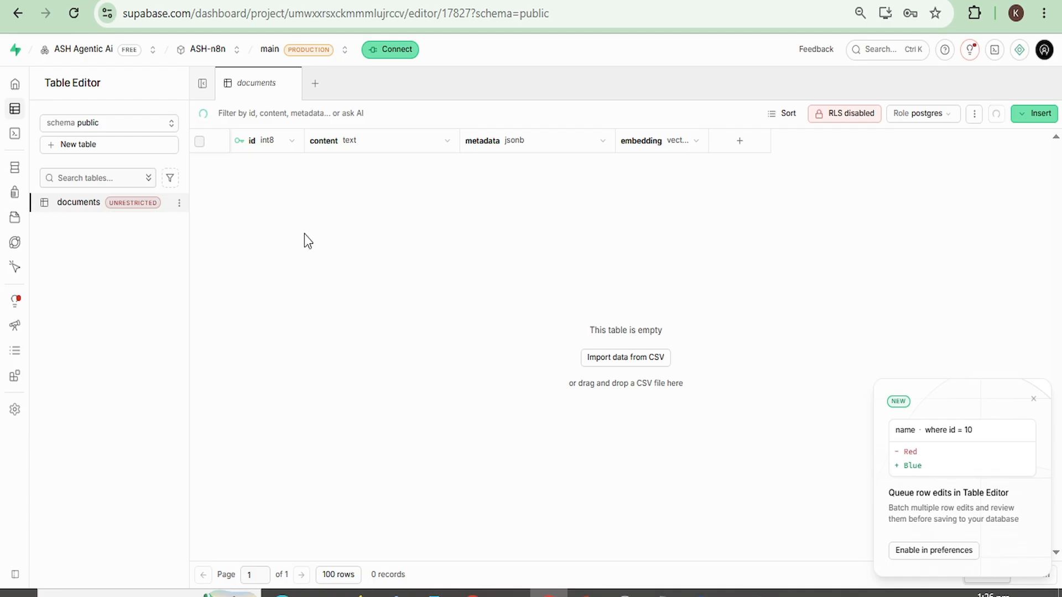
{"action": "left_click", "coordinate": [77, 14]}
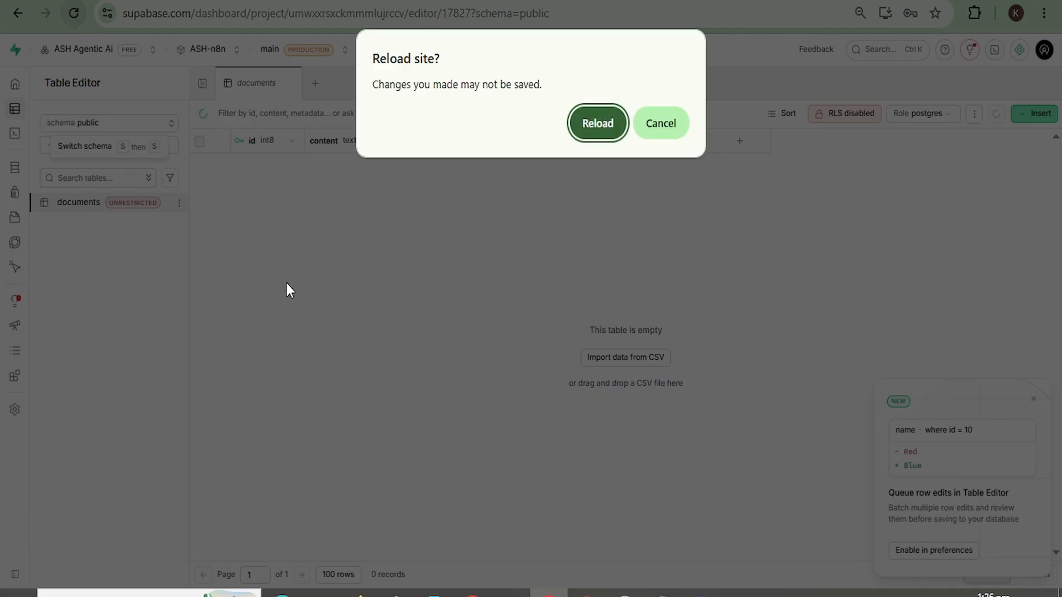
{"action": "left_click", "coordinate": [597, 124]}
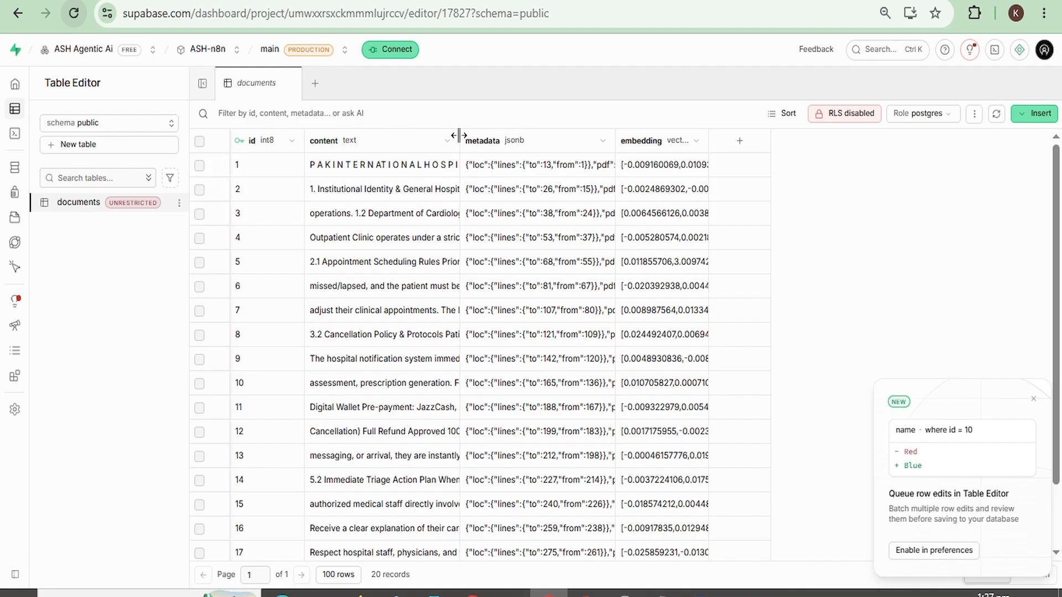
{"action": "left_click_drag", "start_coordinate": [459, 135], "coordinate": [567, 135]}
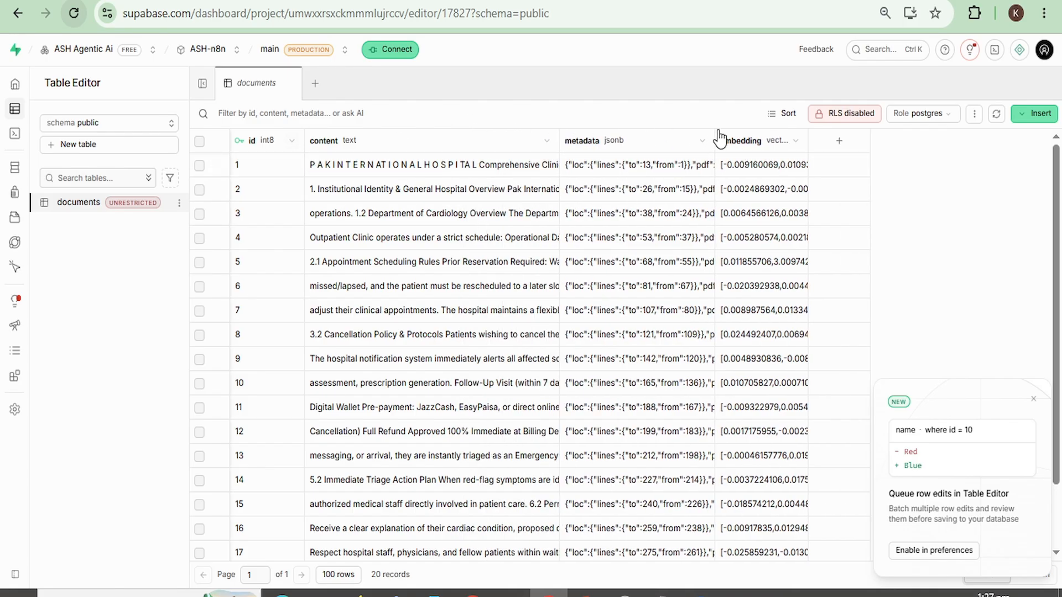
{"action": "scroll", "coordinate": [265, 362], "scroll_direction": "down", "scroll_amount": 3}
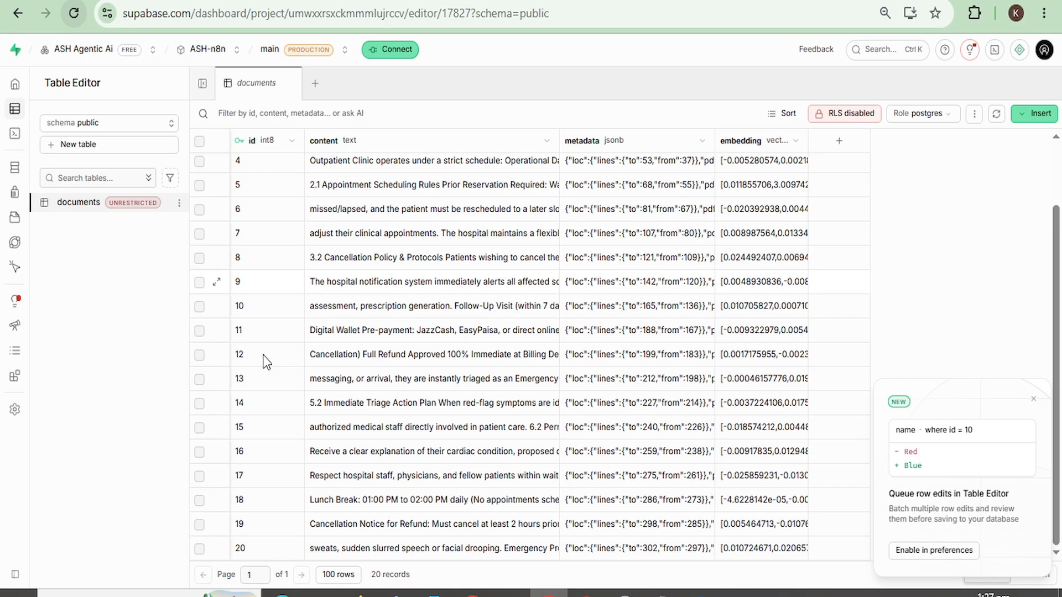
{"action": "scroll", "coordinate": [266, 523], "scroll_direction": "up", "scroll_amount": 3}
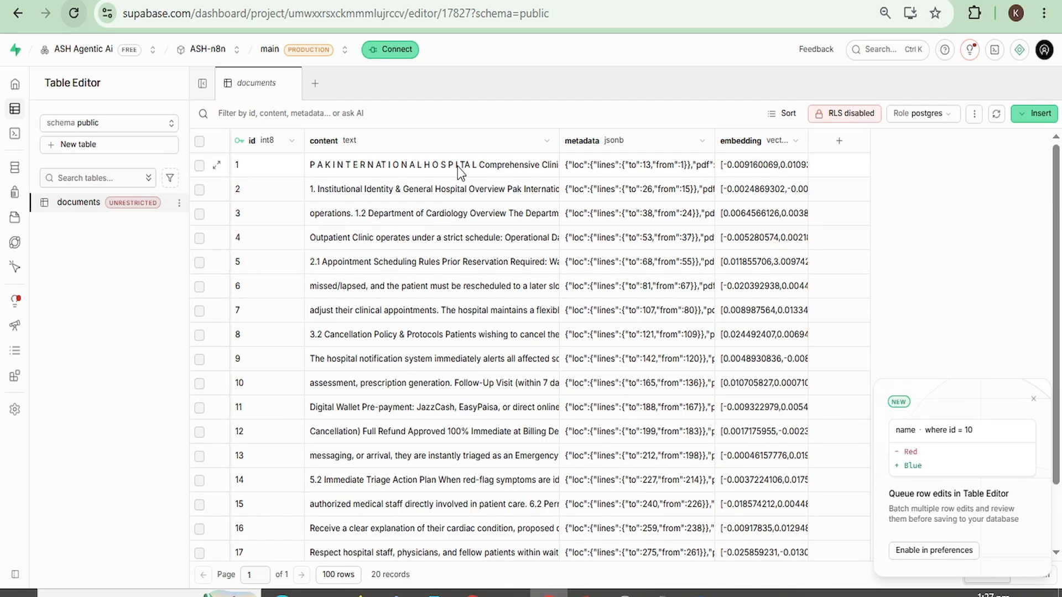
- Read the full content value of the second row in the expanded editor and close it without saving
{"action": "double_click", "coordinate": [409, 185]}
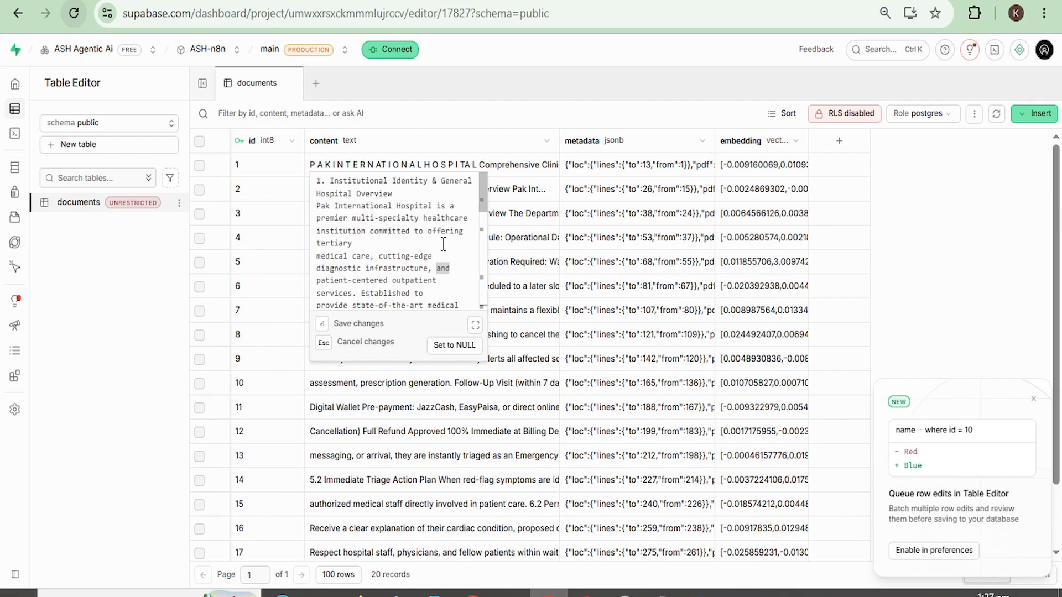
{"action": "left_click", "coordinate": [475, 326]}
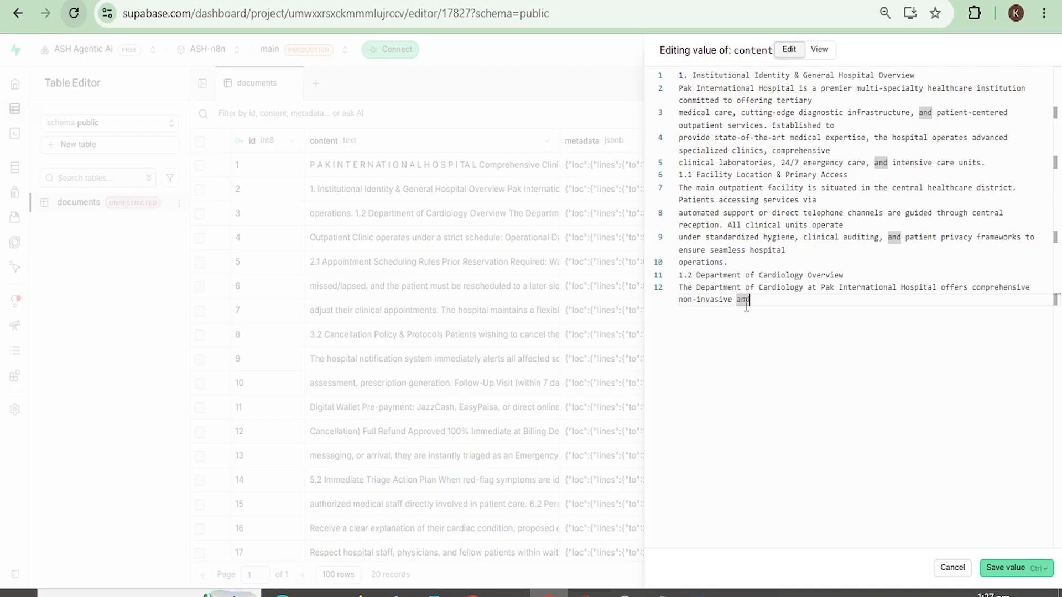
{"action": "left_click", "coordinate": [952, 569]}
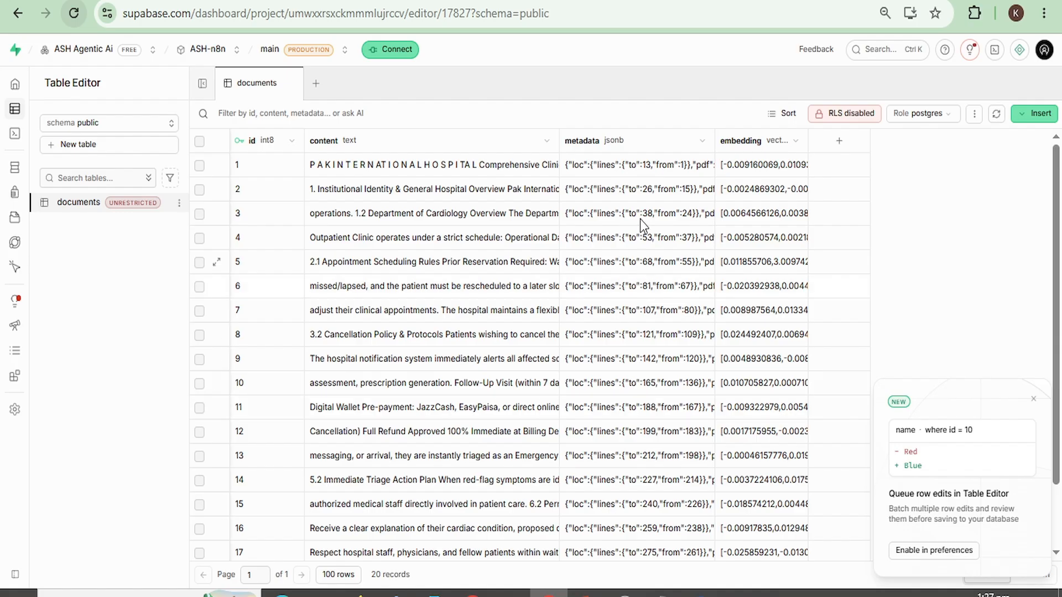
- Inspect the full metadata JSON of the first row in the expanded editor and close it without saving
{"action": "left_click", "coordinate": [633, 167]}
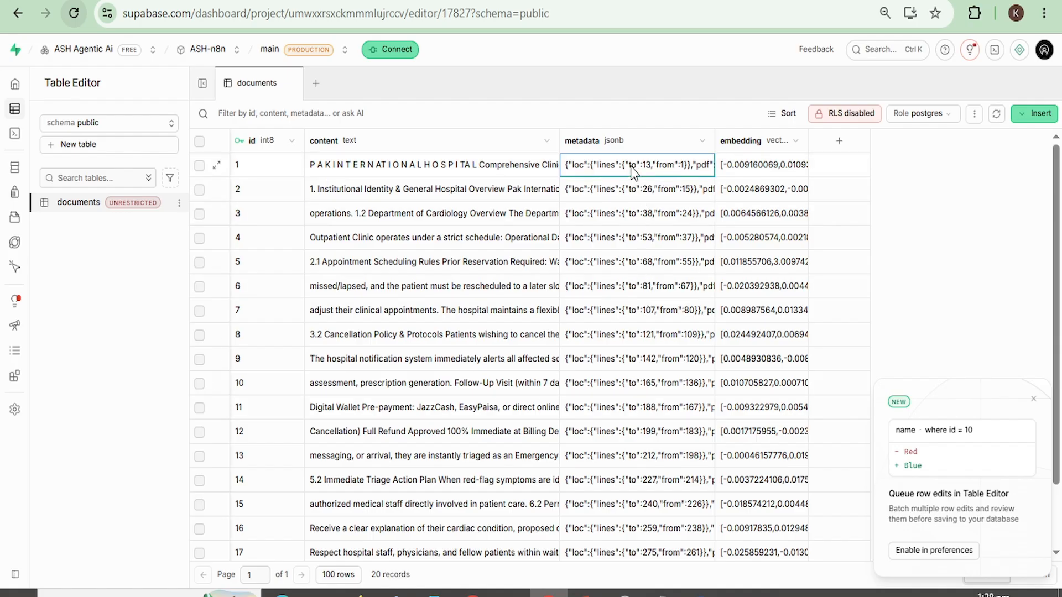
{"action": "double_click", "coordinate": [633, 169]}
{"action": "left_click", "coordinate": [728, 234]}
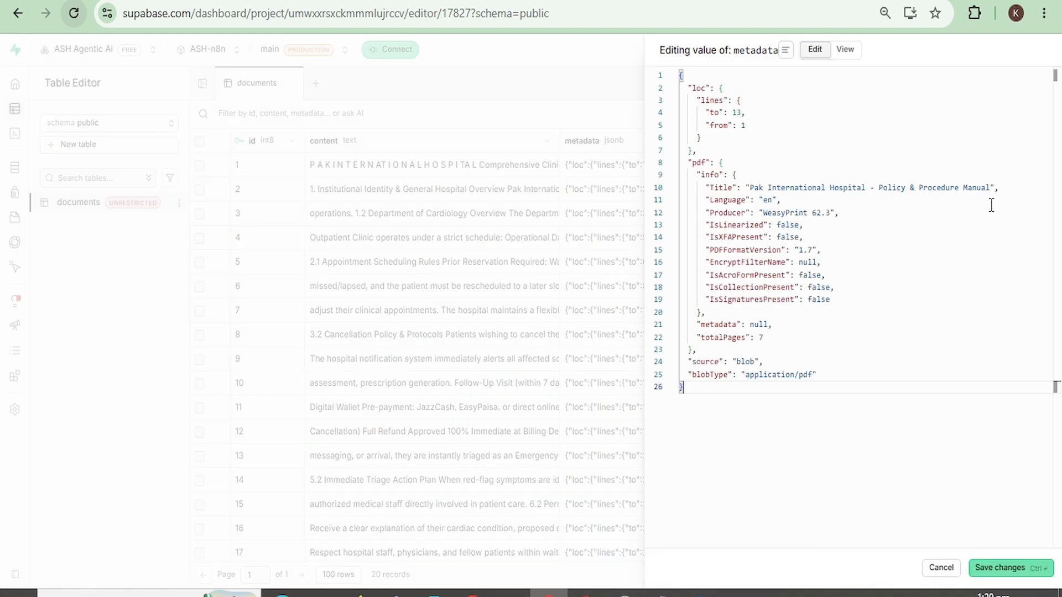
{"action": "left_click", "coordinate": [581, 98]}
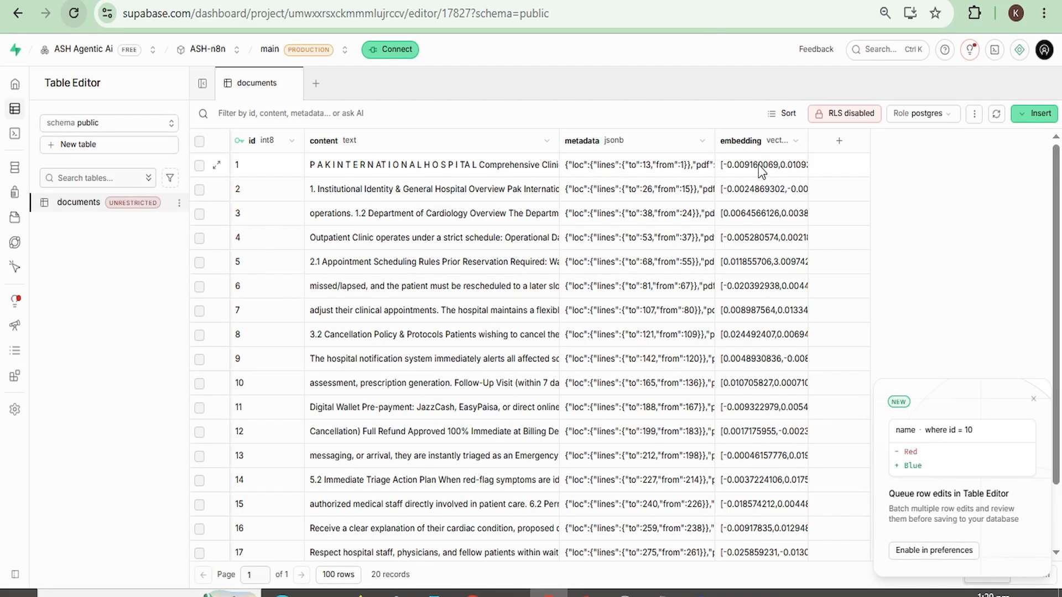
- Widen the embedding column and examine the stored vectors across the rows of the documents table
{"action": "left_click_drag", "start_coordinate": [892, 166], "coordinate": [1007, 178]}
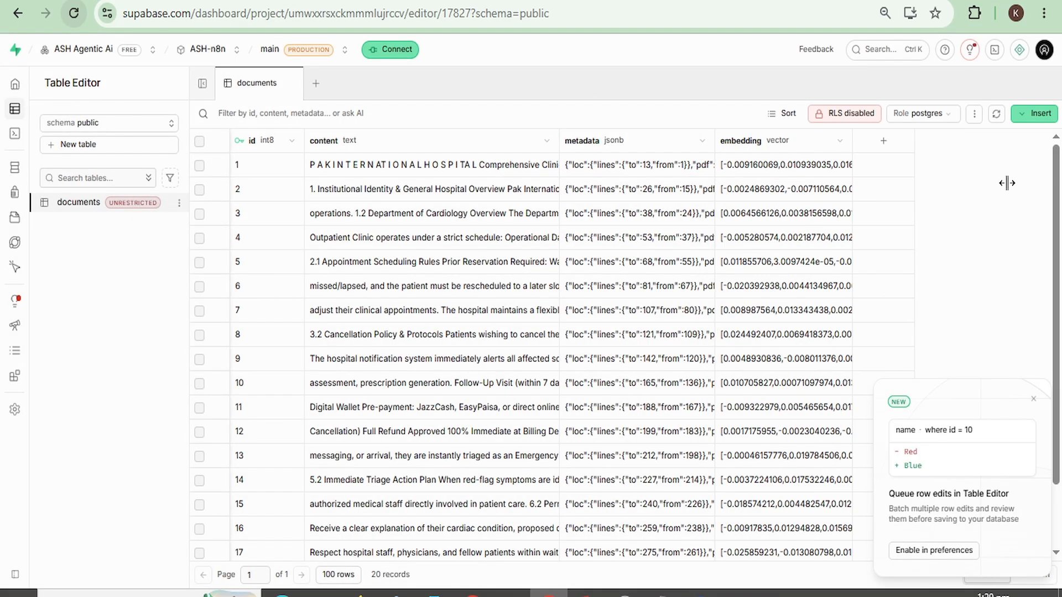
{"action": "scroll", "coordinate": [852, 220], "scroll_direction": "right", "scroll_amount": 2}
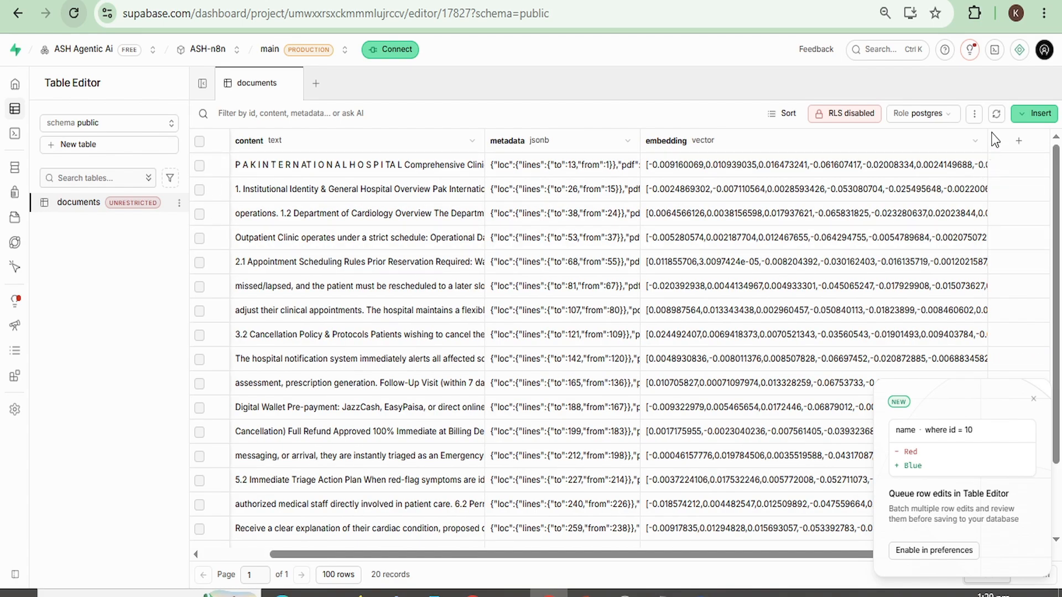
{"action": "scroll", "coordinate": [782, 279], "scroll_direction": "right", "scroll_amount": 2}
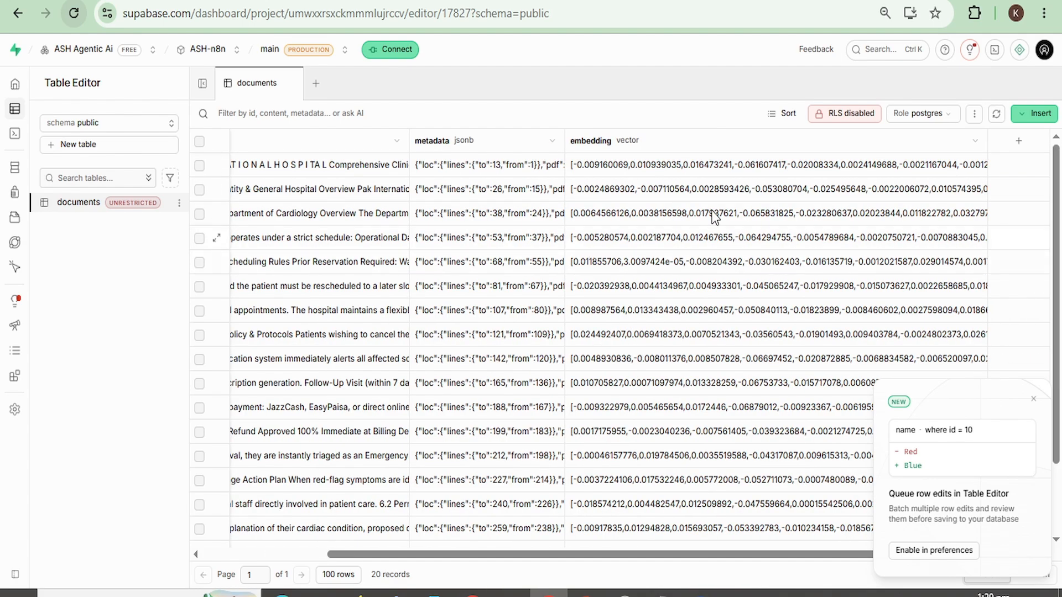
{"action": "left_click", "coordinate": [733, 173]}
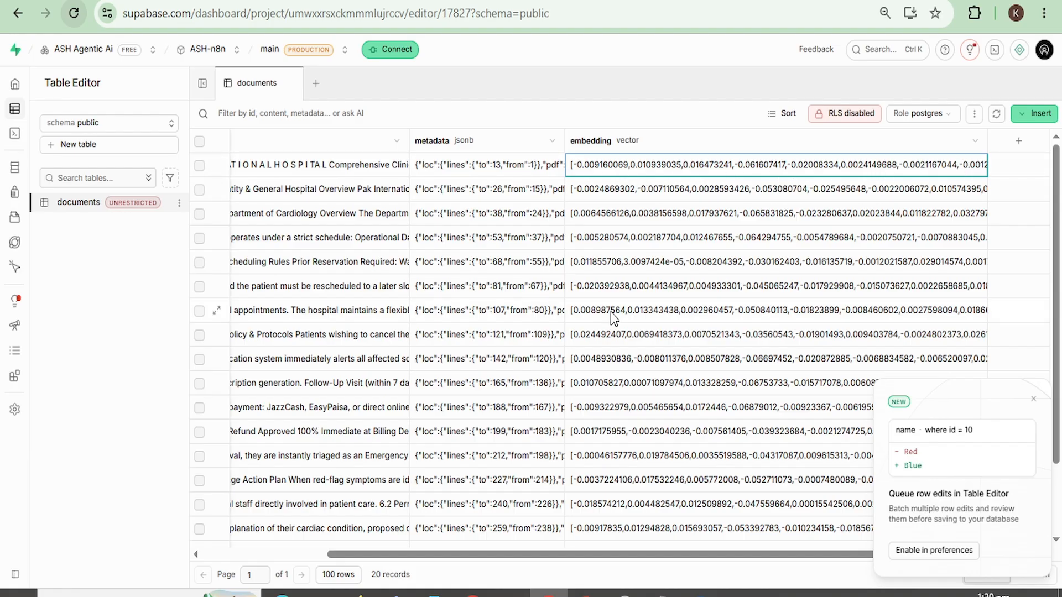
{"action": "scroll", "coordinate": [612, 319], "scroll_direction": "down", "scroll_amount": 3}
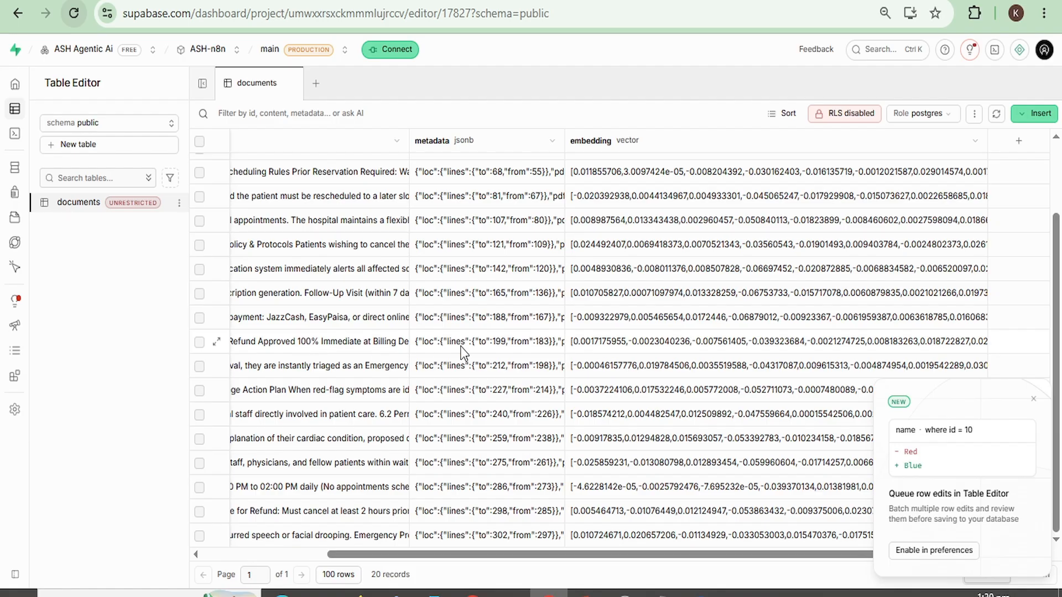
{"action": "scroll", "coordinate": [464, 352], "scroll_direction": "left", "scroll_amount": 3}
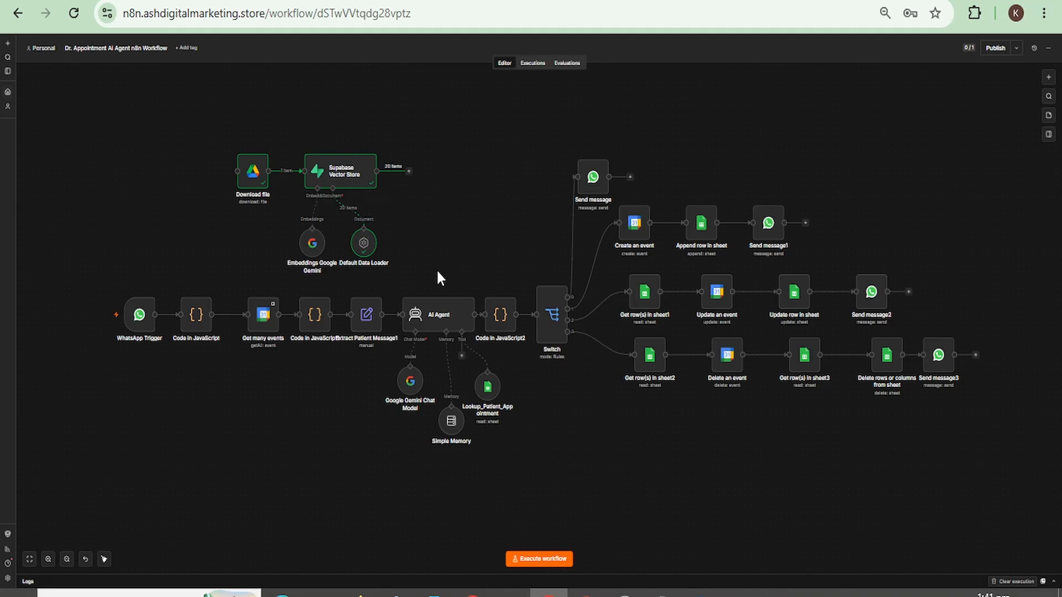
- In n8n, search for supabase among the AI Agent's tools and add a Supabase Vector Store
{"action": "scroll", "coordinate": [441, 278], "scroll_direction": "down", "scroll_amount": 3}
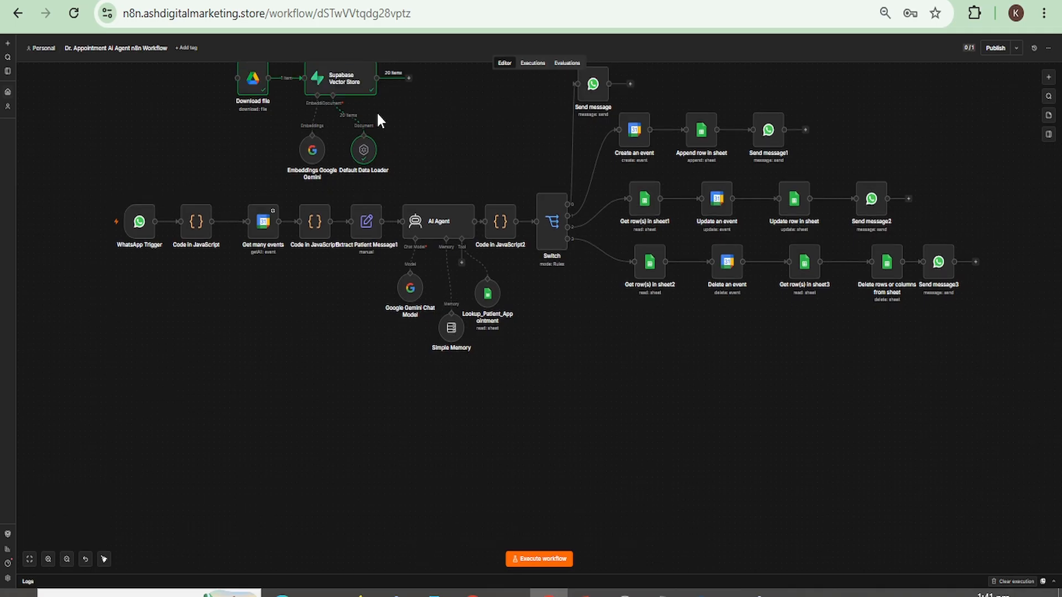
{"action": "left_click", "coordinate": [461, 264]}
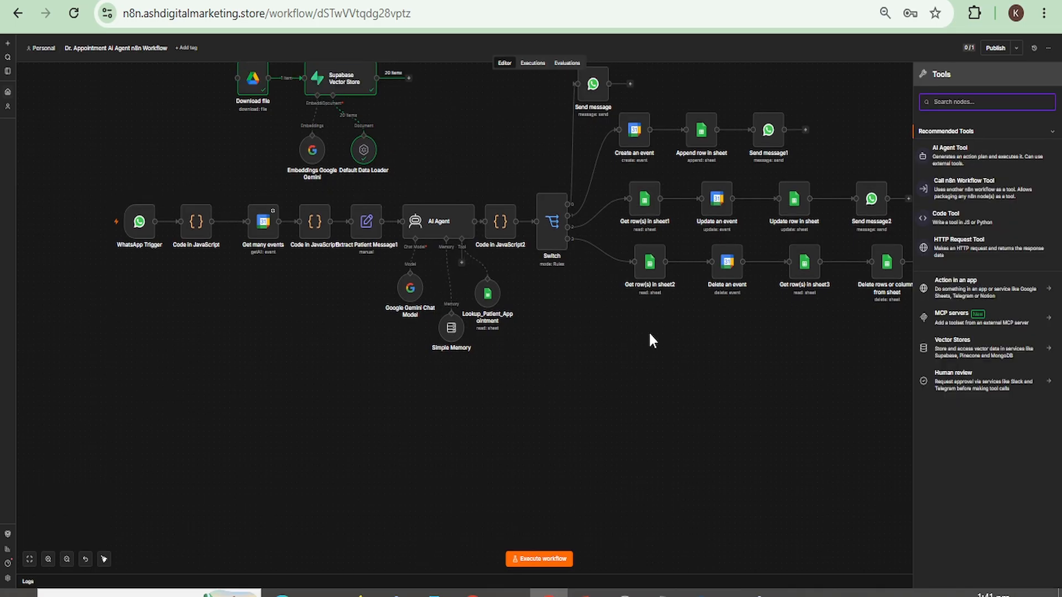
{"action": "key", "text": "ctrl+plus"}
{"action": "left_click", "coordinate": [929, 113]}
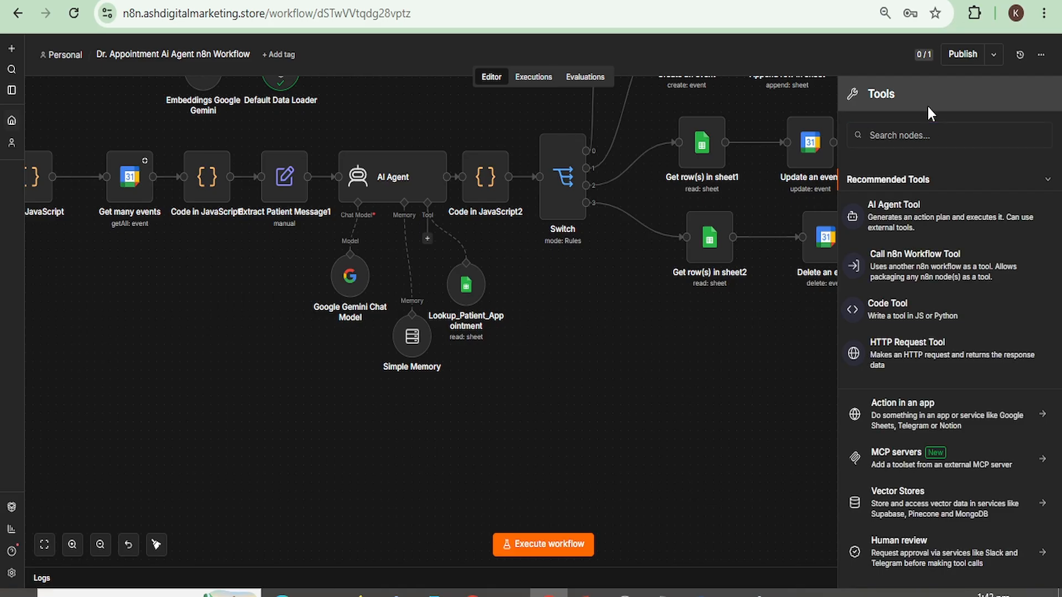
{"action": "left_click", "coordinate": [910, 141]}
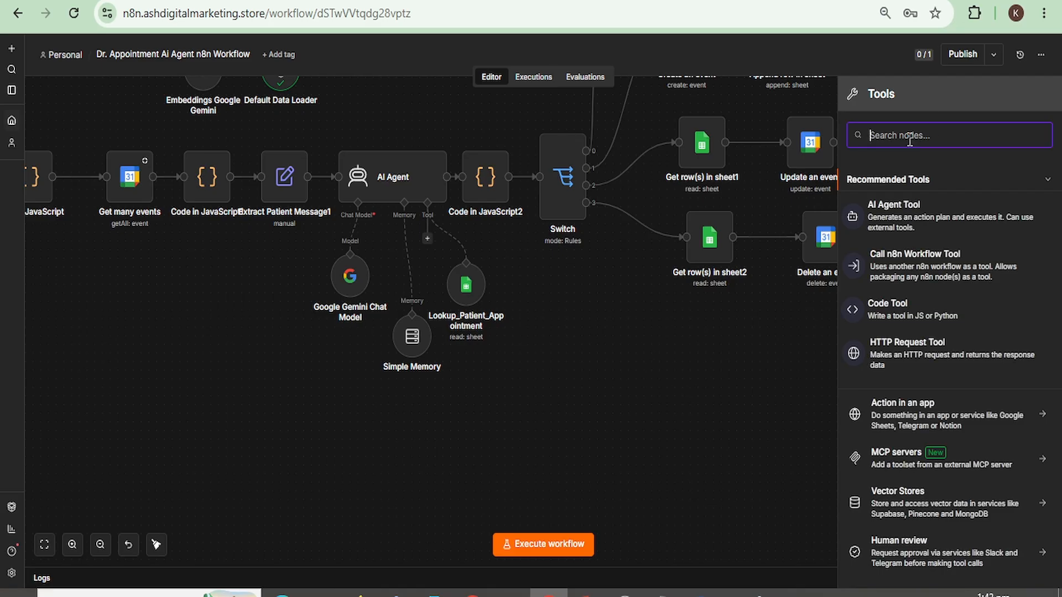
{"action": "type", "text": "supabase"}
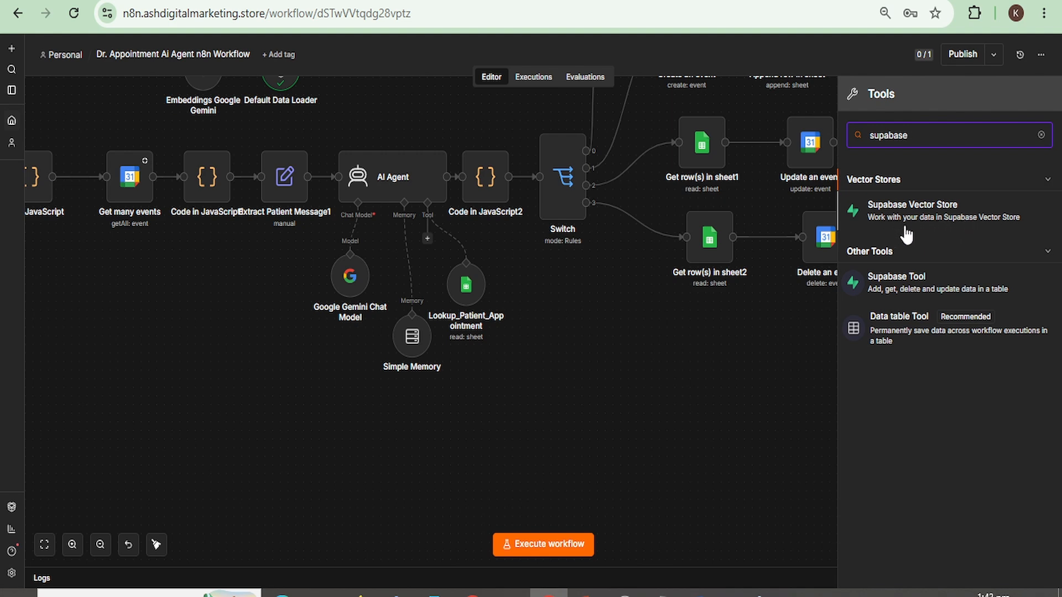
{"action": "left_click", "coordinate": [930, 218]}
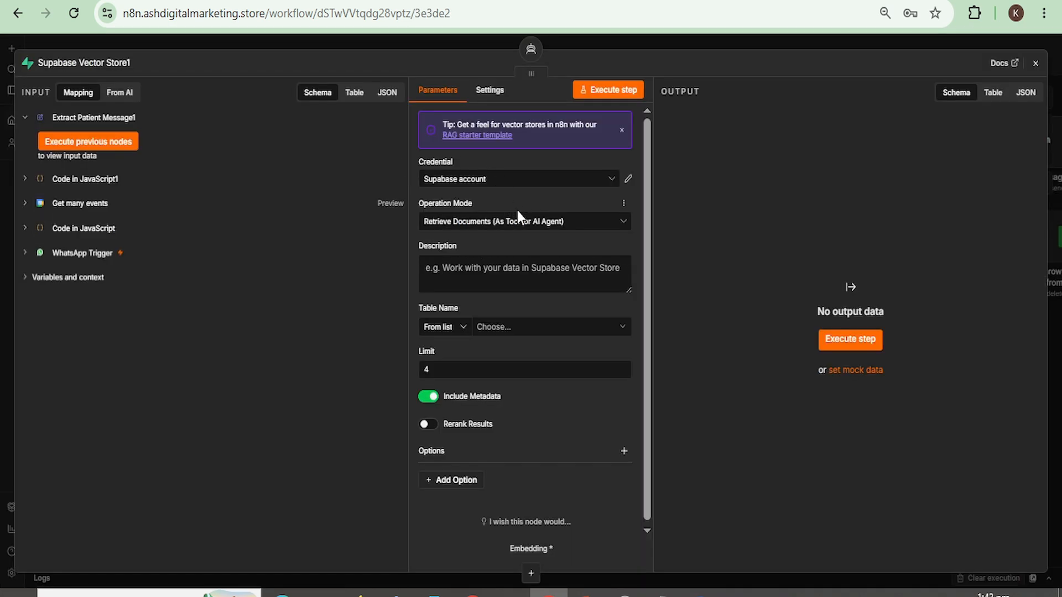
- Describe the Supabase vector store tool as "Call this tool to look up Hospital Policy Manual"
{"action": "left_click", "coordinate": [607, 188]}
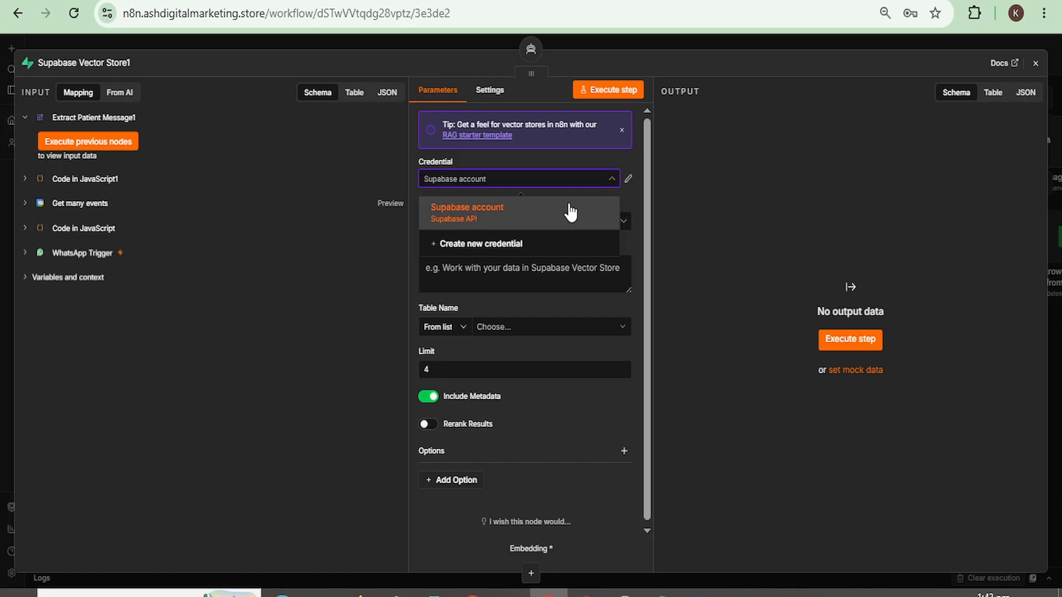
{"action": "left_click", "coordinate": [702, 208]}
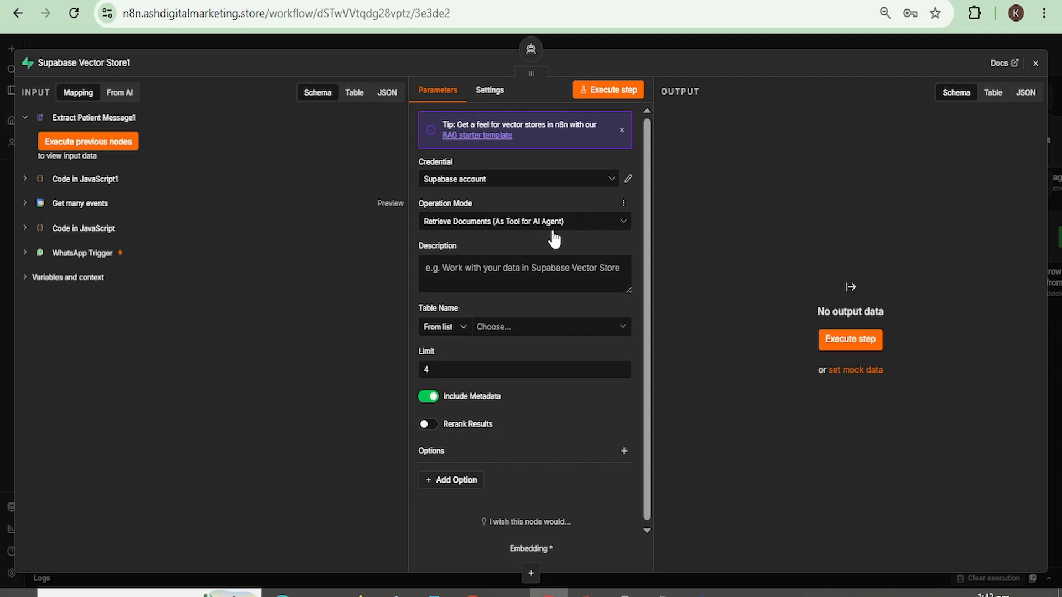
{"action": "left_click", "coordinate": [459, 269]}
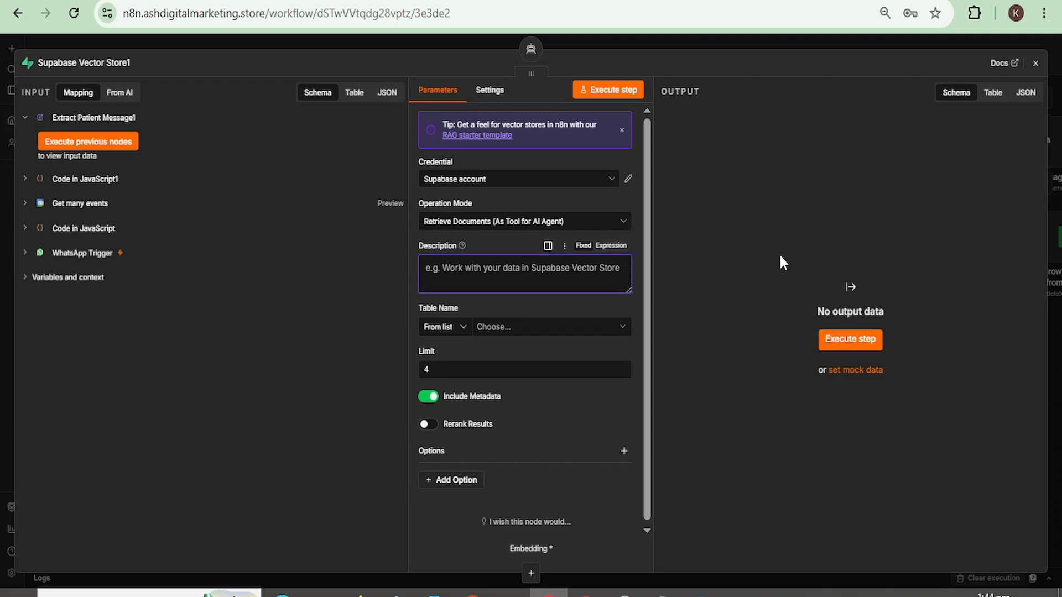
{"action": "type", "text": "Call this tool  to"}
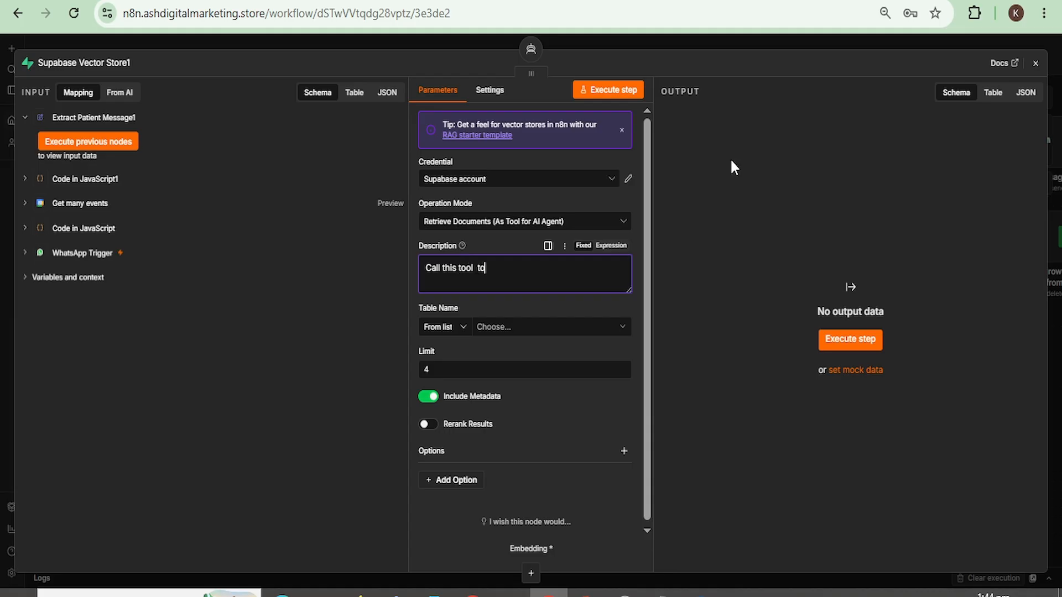
{"action": "type", "text": " look up Hospital Policy Manu"}
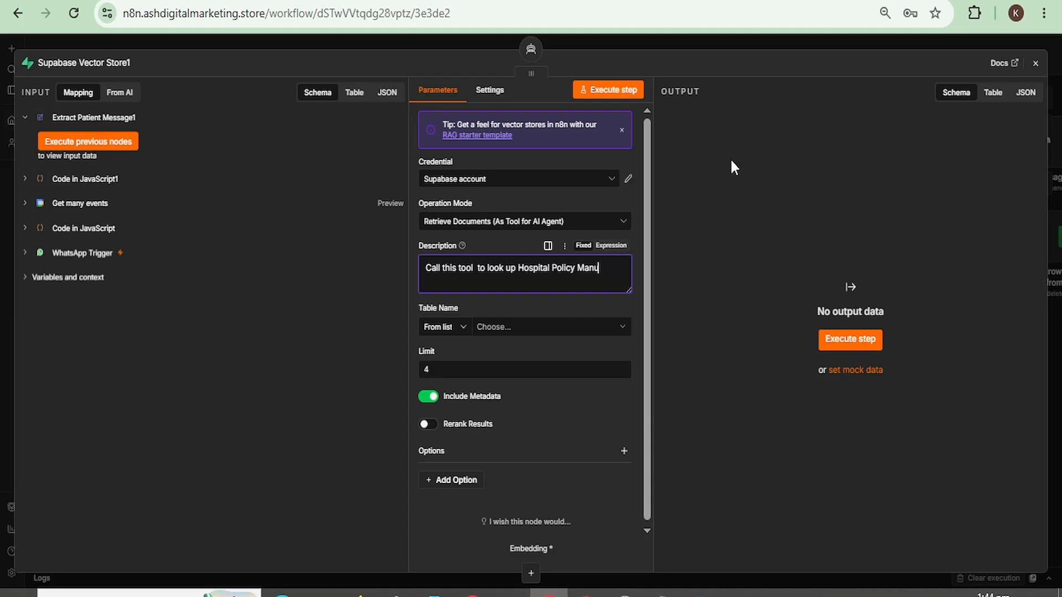
{"action": "type", "text": "al"}
- Choose documents as the vector store tool's table and close the node's settings
{"action": "left_click", "coordinate": [621, 328]}
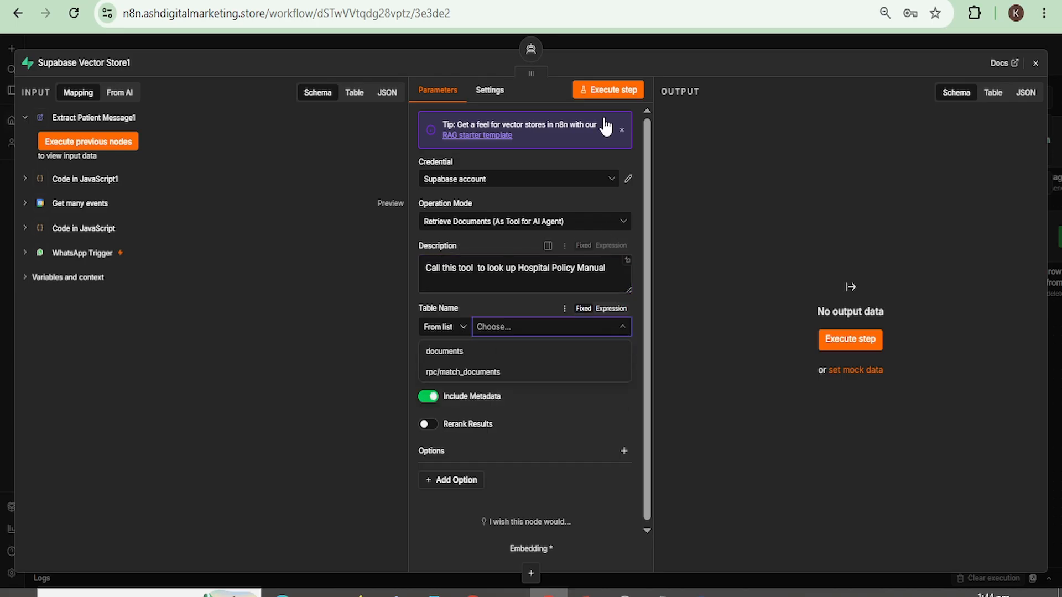
{"action": "left_click", "coordinate": [182, 1]}
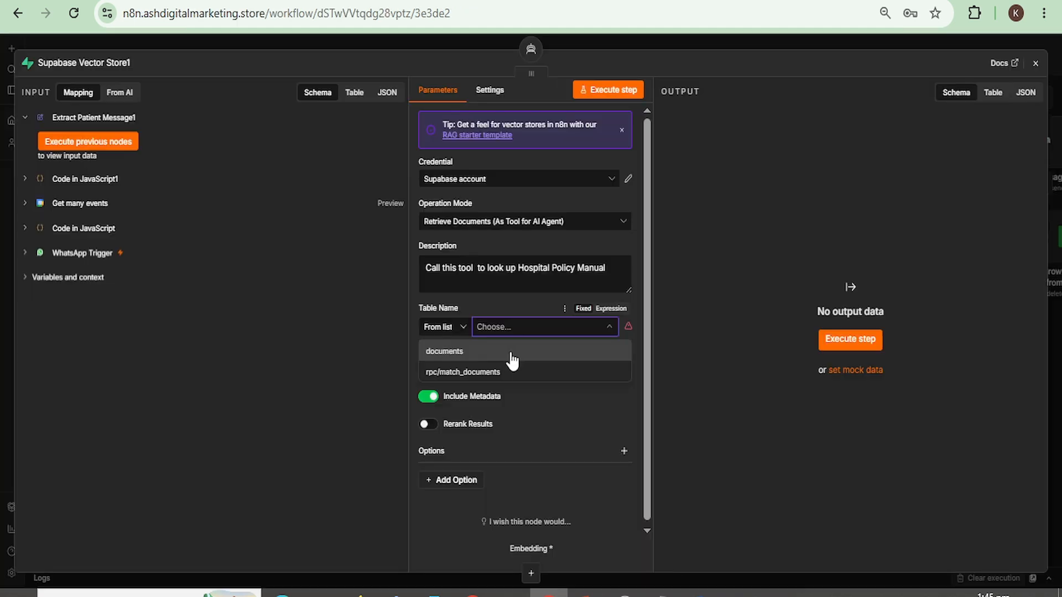
{"action": "left_click", "coordinate": [510, 354]}
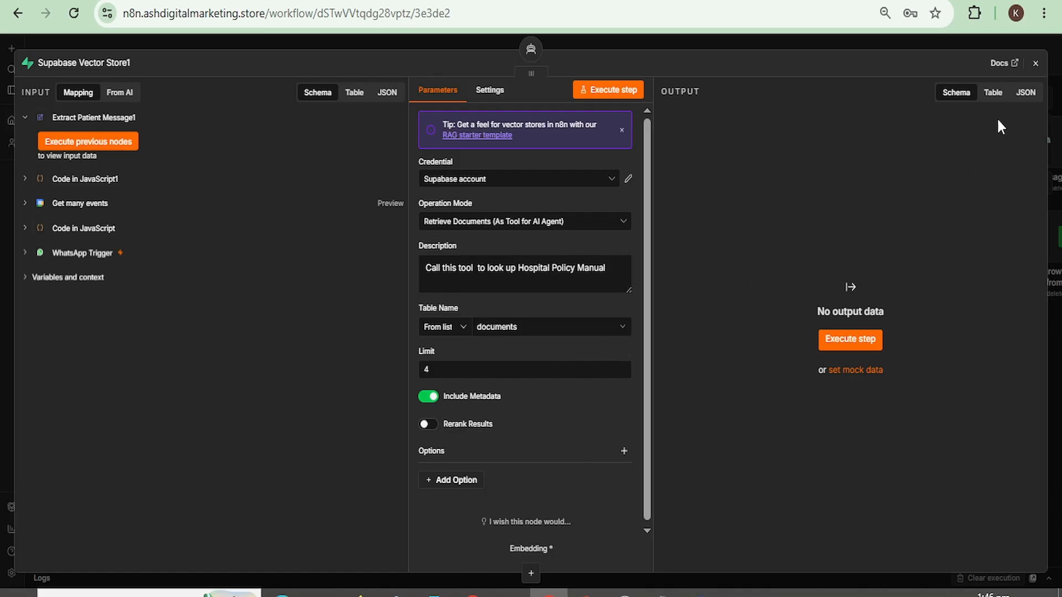
{"action": "left_click", "coordinate": [1035, 63]}
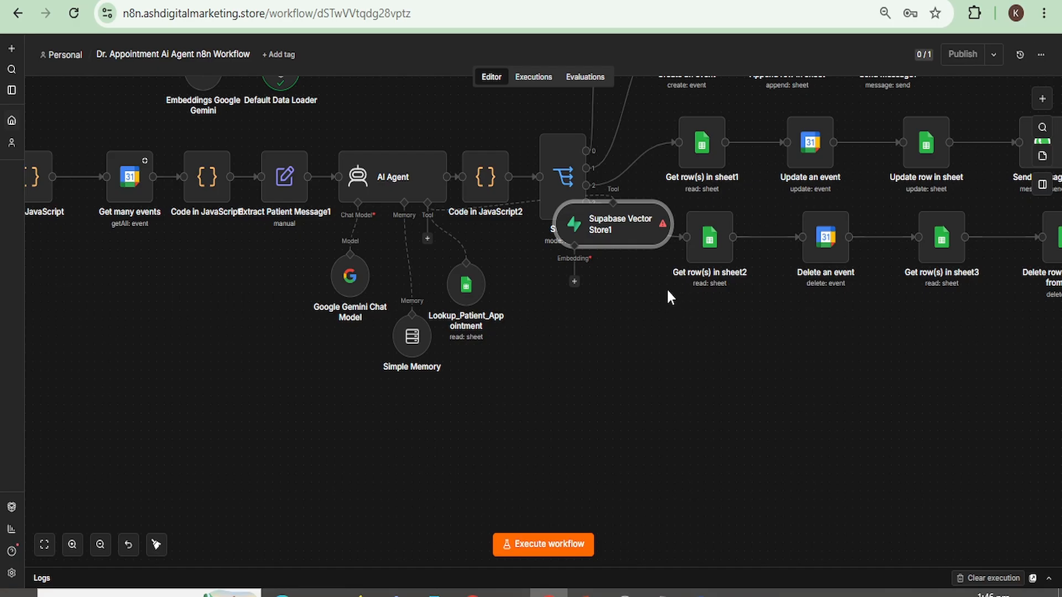
- Move the Supabase Vector Store1 node into the empty canvas area below the AI Agent's other tools
{"action": "left_click_drag", "start_coordinate": [578, 226], "coordinate": [540, 393]}
{"action": "key", "text": "ctrl+minus"}
{"action": "key", "text": "ctrl+minus"}
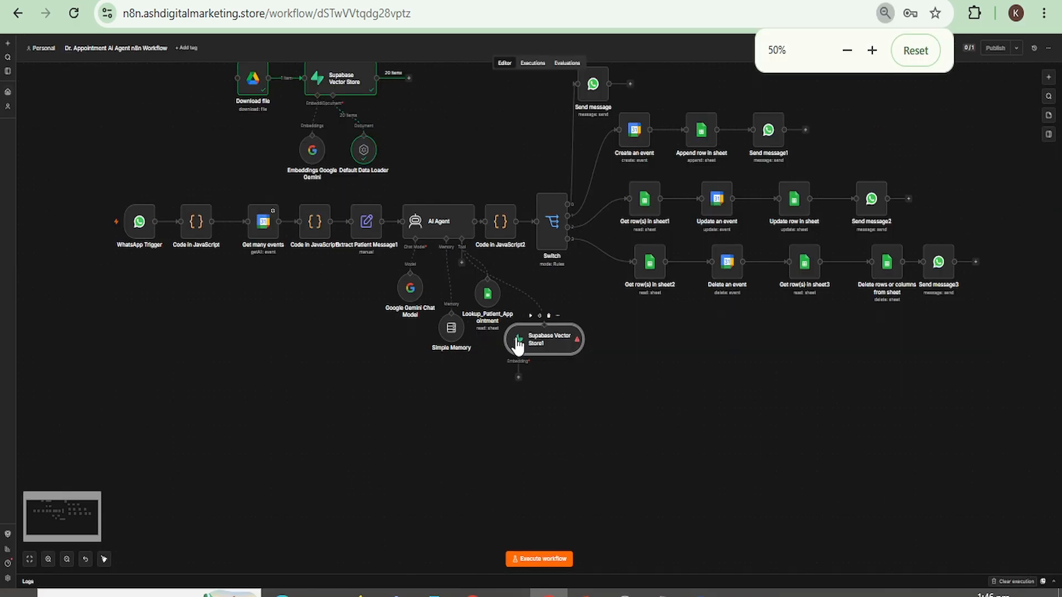
- Connect the Embedding input of Supabase Vector Store1 to the existing Embeddings Google Gemini node and adjust the vector store's position
{"action": "scroll", "coordinate": [207, 334], "scroll_direction": "up", "scroll_amount": 2}
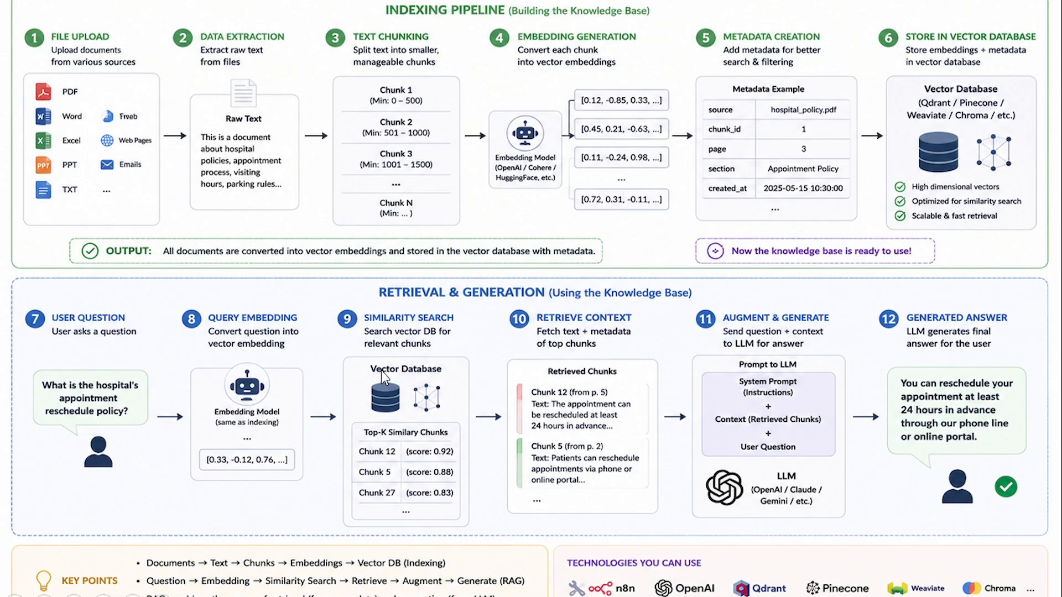
{"action": "key", "text": "alt+Tab"}
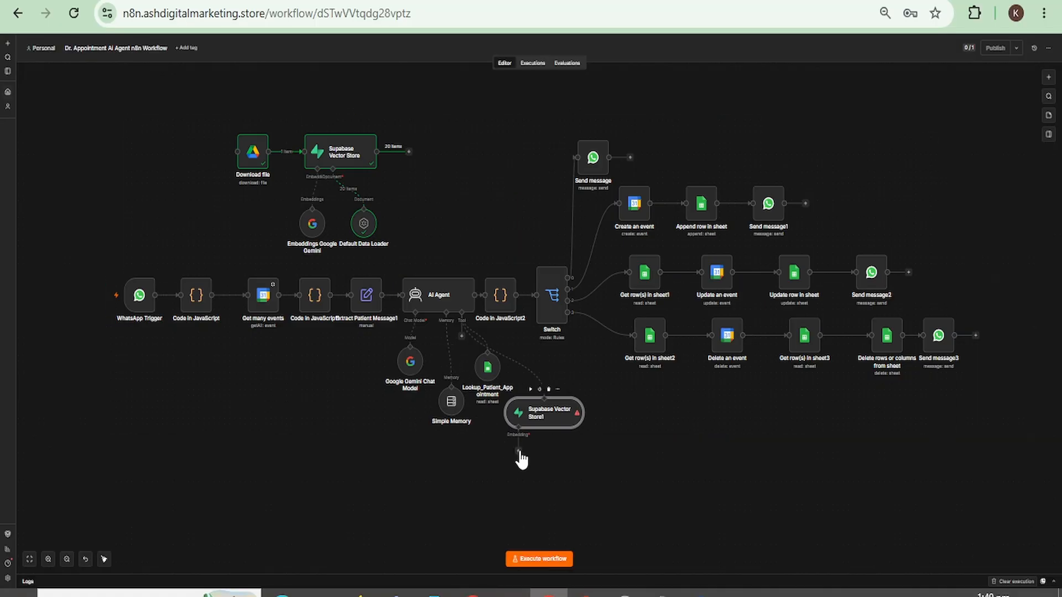
{"action": "left_click_drag", "start_coordinate": [520, 452], "coordinate": [316, 207]}
{"action": "mouse_move", "coordinate": [407, 348]}
{"action": "left_click_drag", "start_coordinate": [530, 426], "coordinate": [541, 421]}
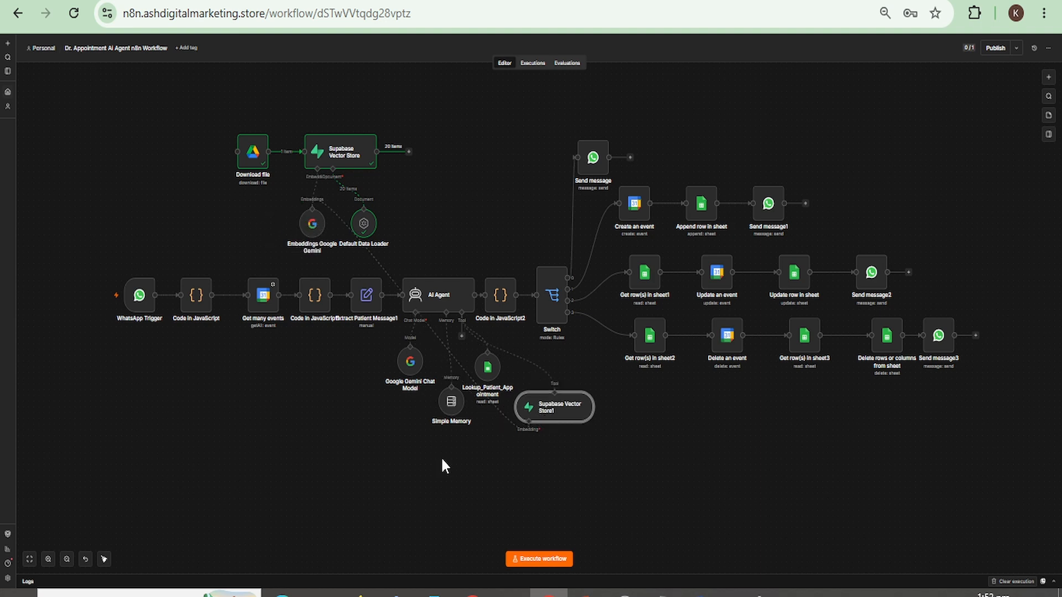
- Disconnect Simple Memory from the AI Agent and move it aside on the canvas
{"action": "key", "text": "ctrl+plus"}
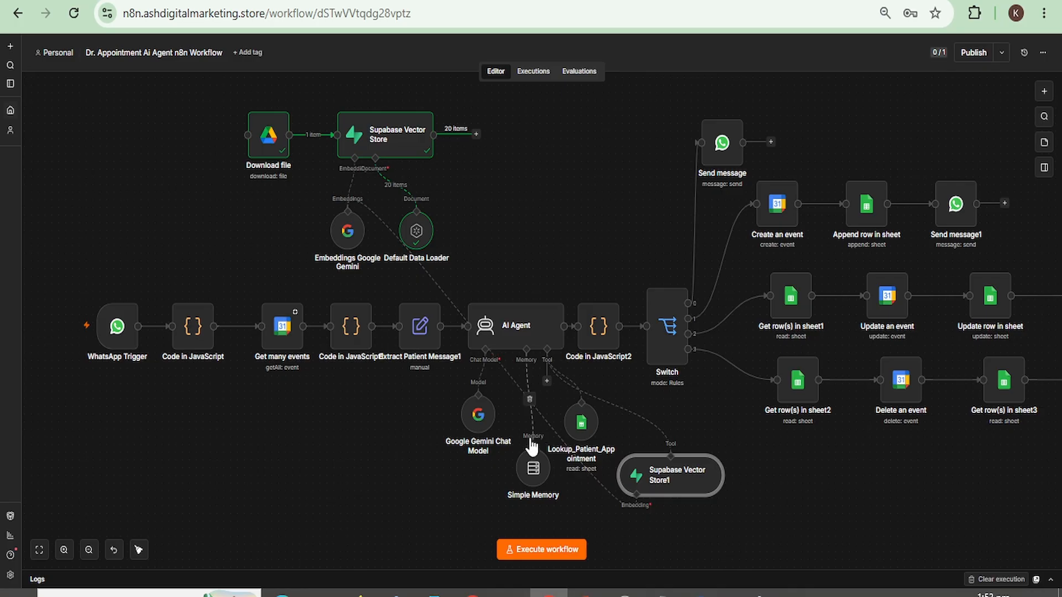
{"action": "left_click", "coordinate": [529, 402]}
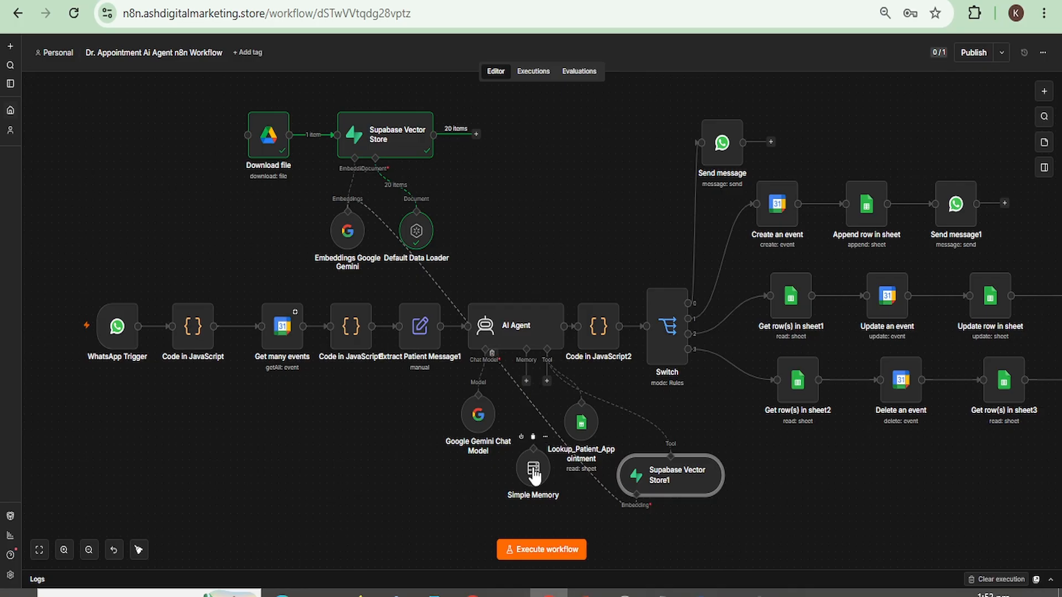
{"action": "left_click_drag", "start_coordinate": [533, 469], "coordinate": [352, 476]}
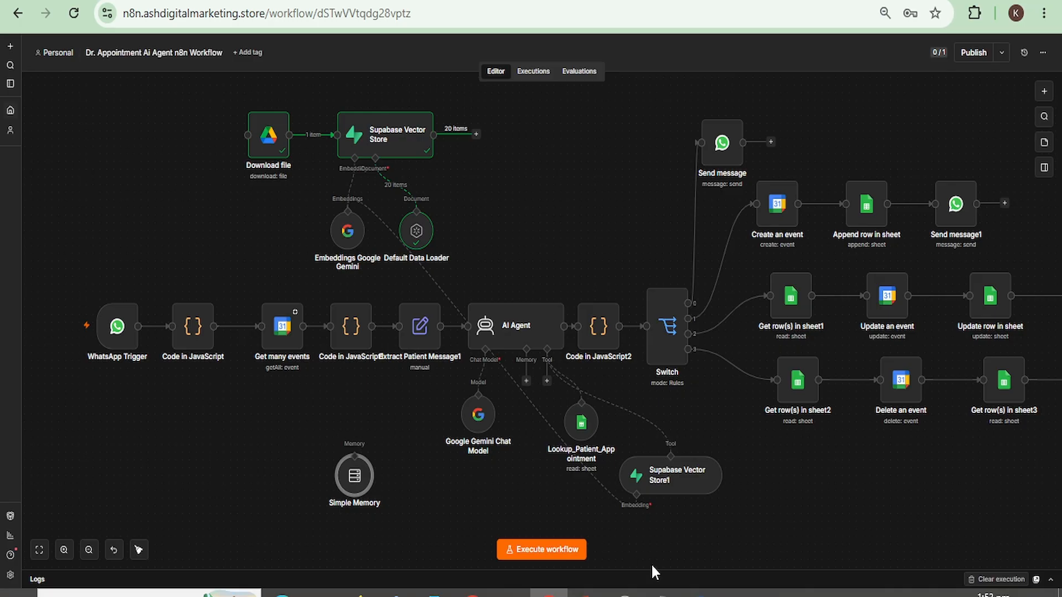
- Add Postgres Chat Memory as the AI Agent's memory and open the setup of a new Postgres credential for it
{"action": "left_click", "coordinate": [526, 381]}
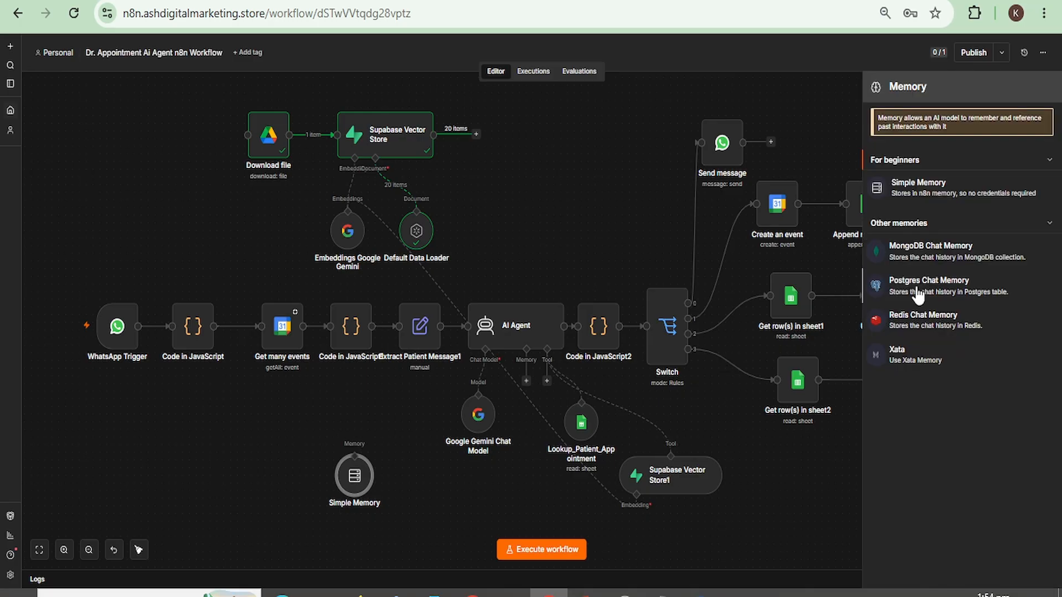
{"action": "left_click", "coordinate": [929, 343]}
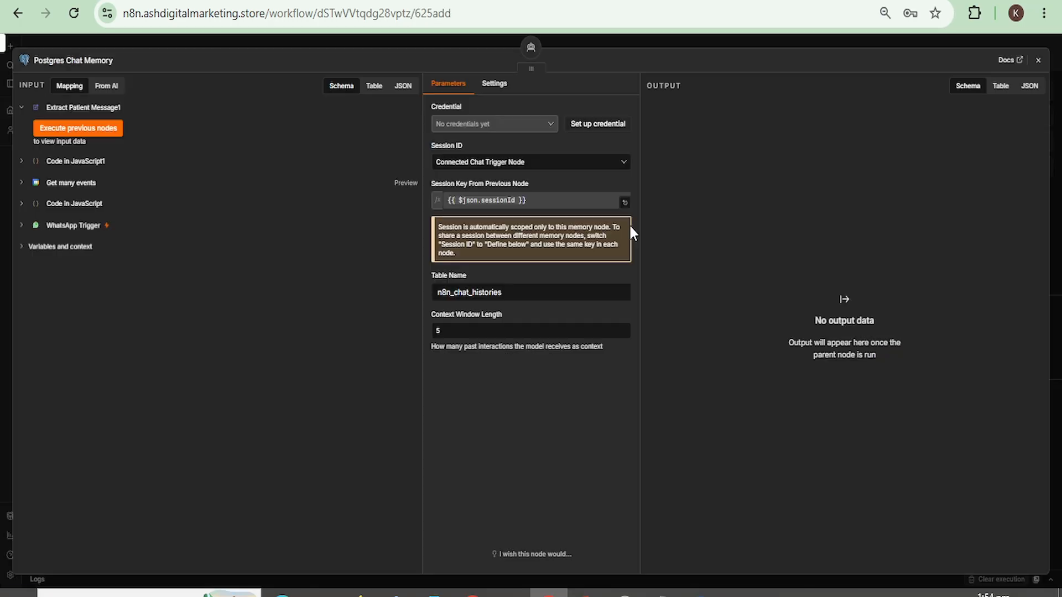
{"action": "left_click", "coordinate": [613, 124]}
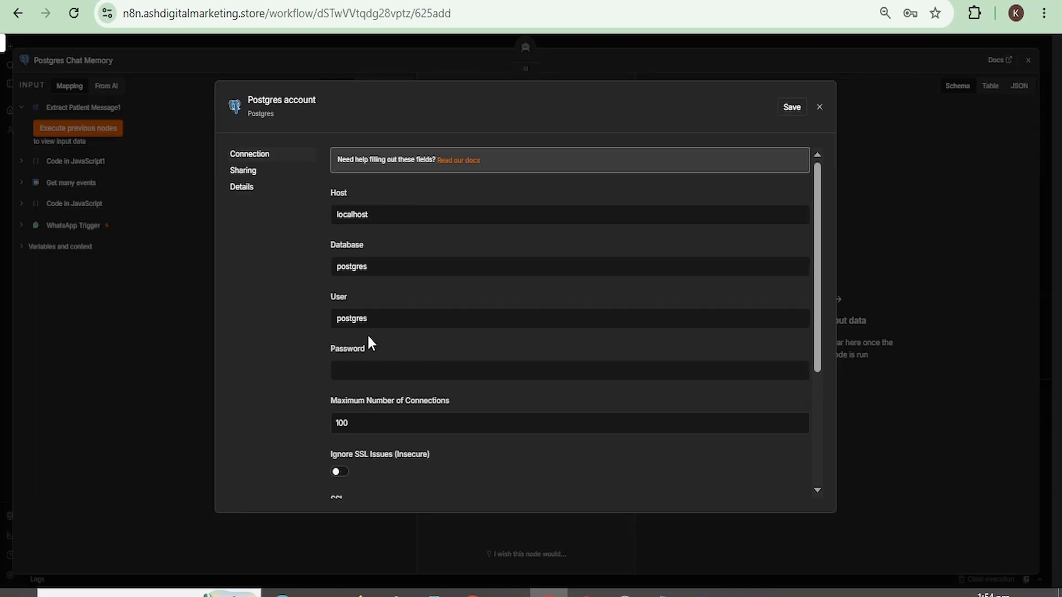
- In Supabase, show the project's direct connection details using the Transaction pooler method
{"action": "left_click", "coordinate": [261, 1]}
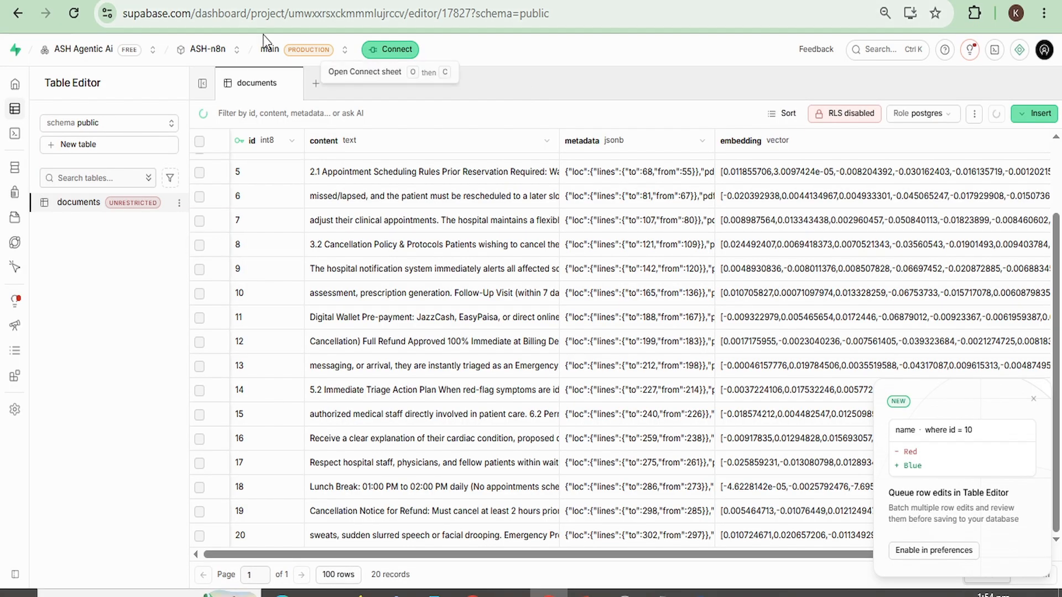
{"action": "left_click", "coordinate": [380, 54]}
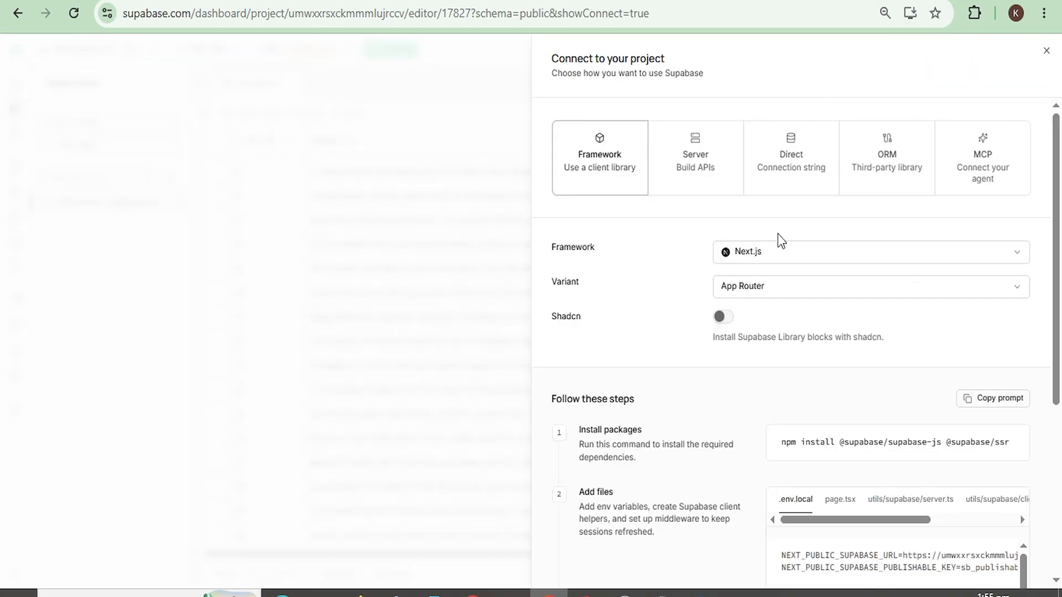
{"action": "left_click", "coordinate": [818, 185]}
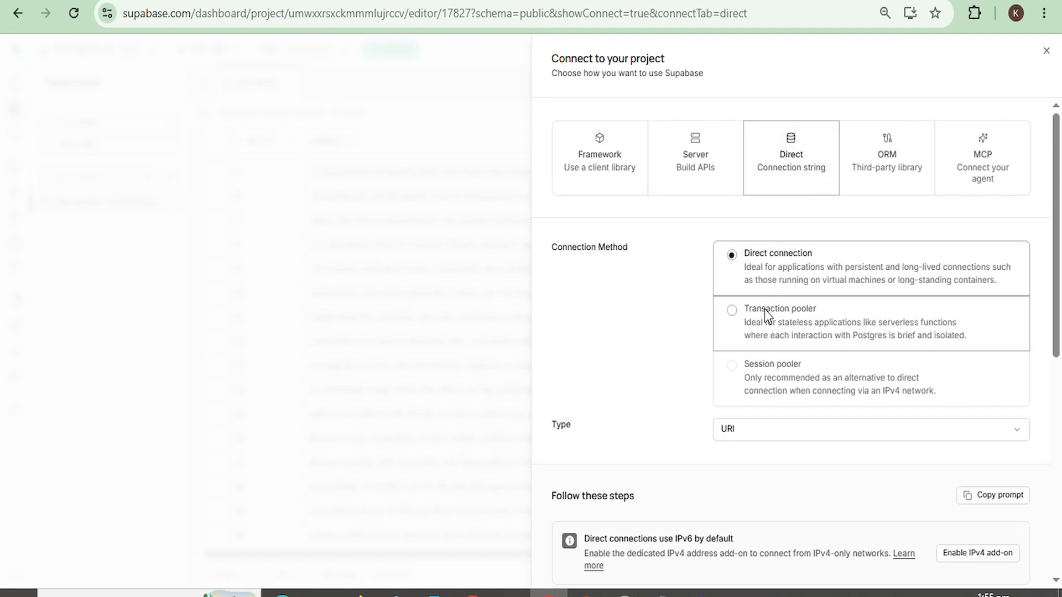
{"action": "left_click", "coordinate": [734, 316]}
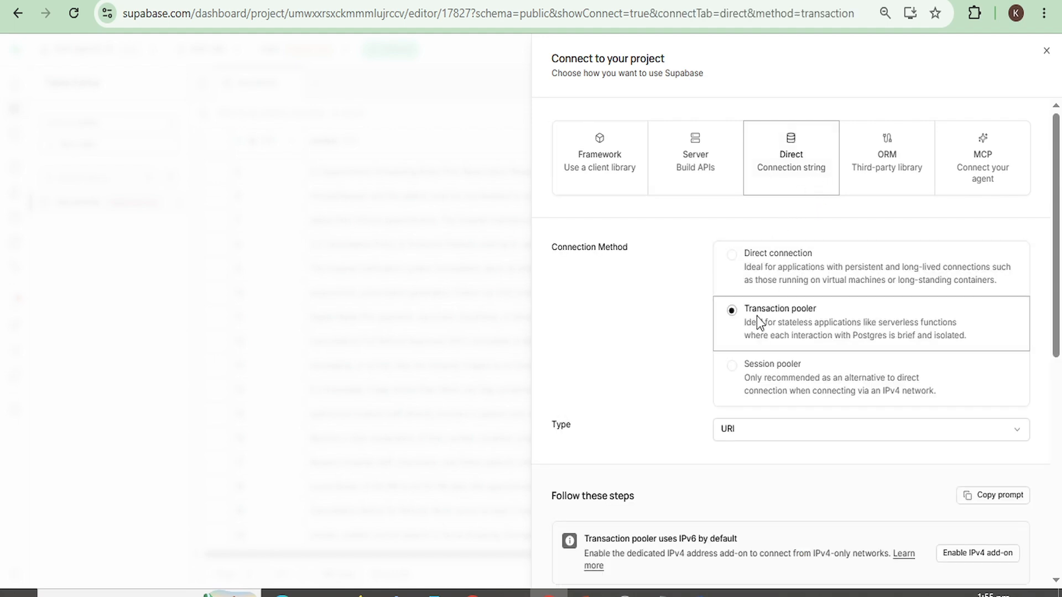
{"action": "scroll", "coordinate": [758, 325], "scroll_direction": "down", "scroll_amount": 8}
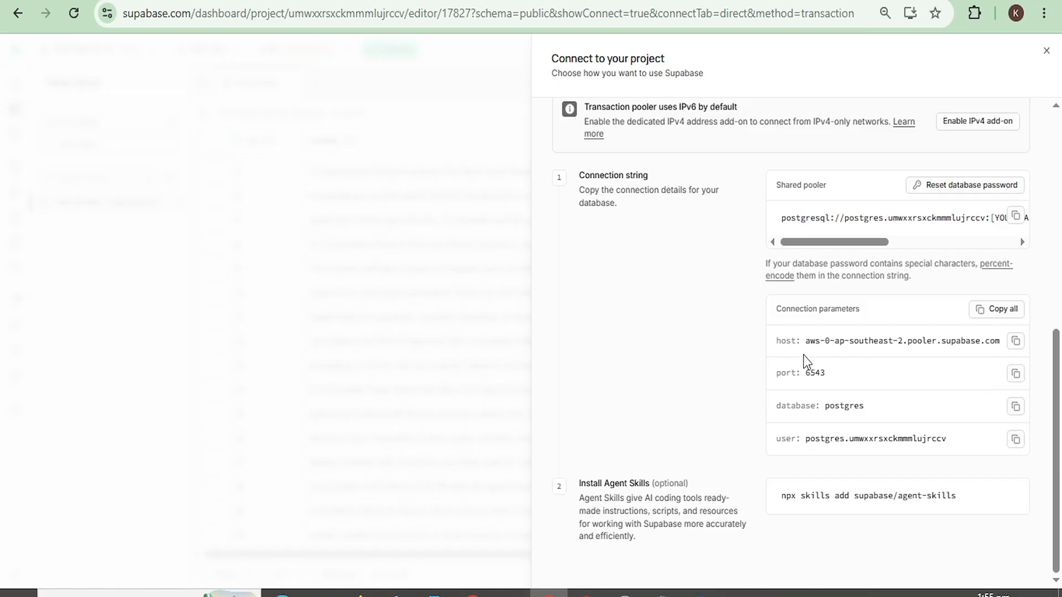
- Copy the connection parameters from Supabase into the n8n Postgres credential: host aws-0-ap-southeast-2.pooler.supabase.com and port 6543
{"action": "left_click", "coordinate": [1016, 342]}
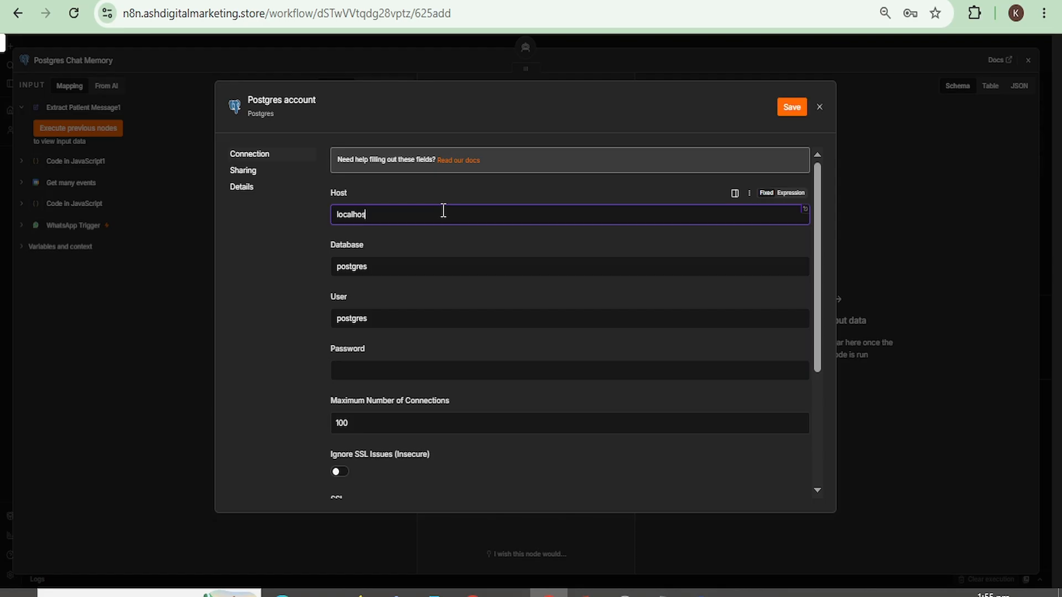
{"action": "key", "text": "ctrl+a"}
{"action": "key", "text": "BackSpace"}
{"action": "key", "text": "ctrl+v"}
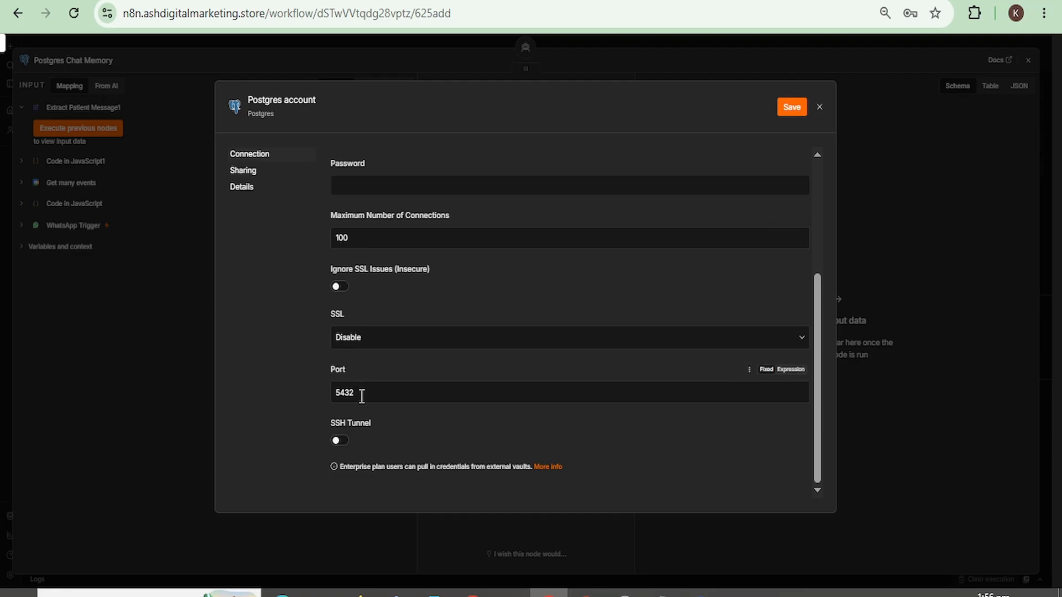
{"action": "left_click_drag", "start_coordinate": [361, 393], "coordinate": [321, 385]}
{"action": "key", "text": "ctrl+v"}
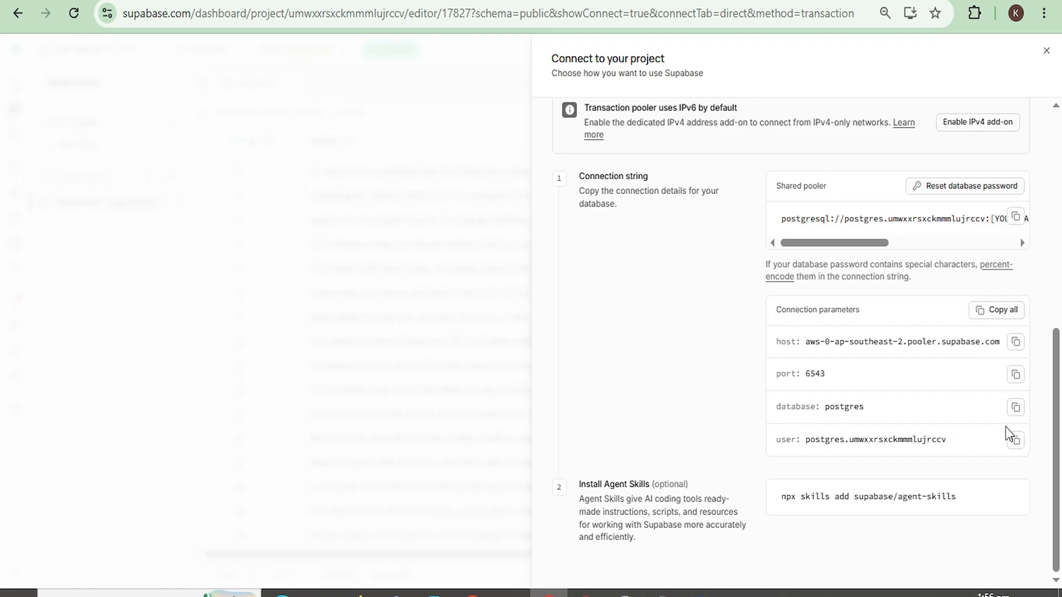
- Copy the database user from Supabase into the n8n credential, enter the database password, save, and reopen it to check the connection
{"action": "left_click", "coordinate": [1016, 439]}
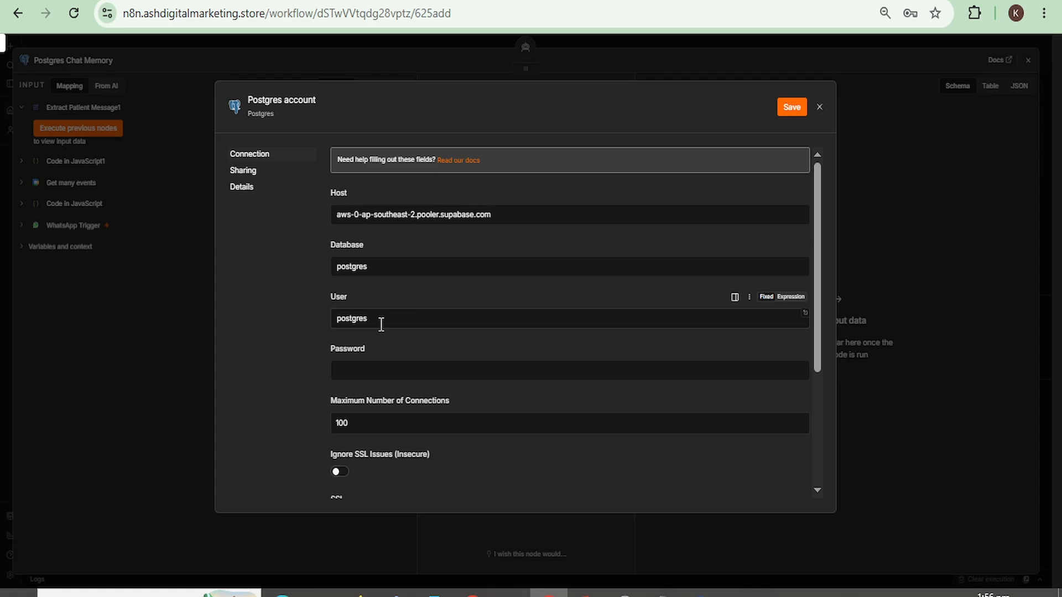
{"action": "left_click_drag", "start_coordinate": [380, 324], "coordinate": [291, 325]}
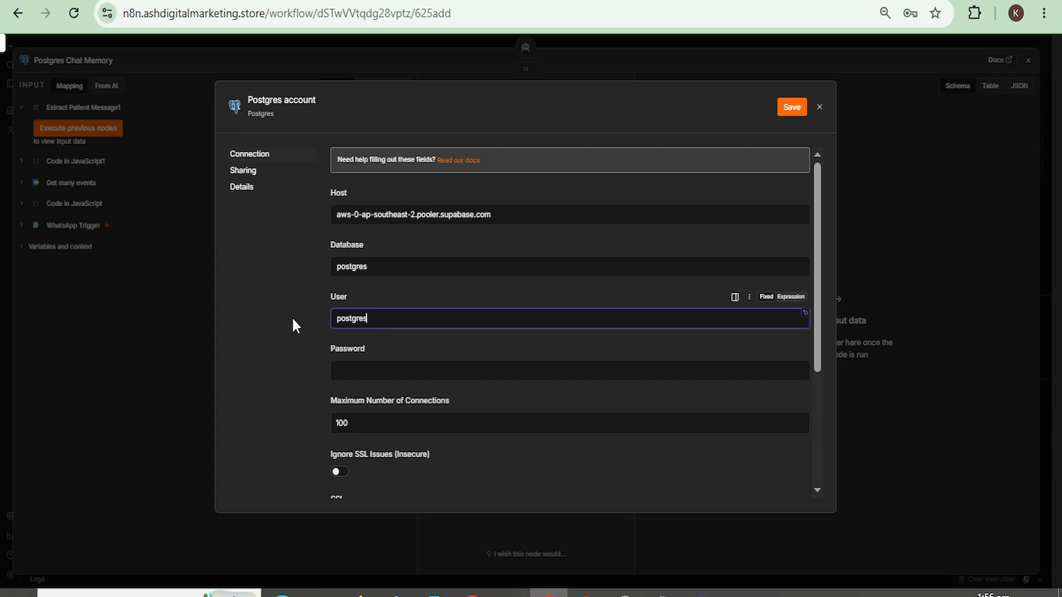
{"action": "key", "text": "ctrl+v"}
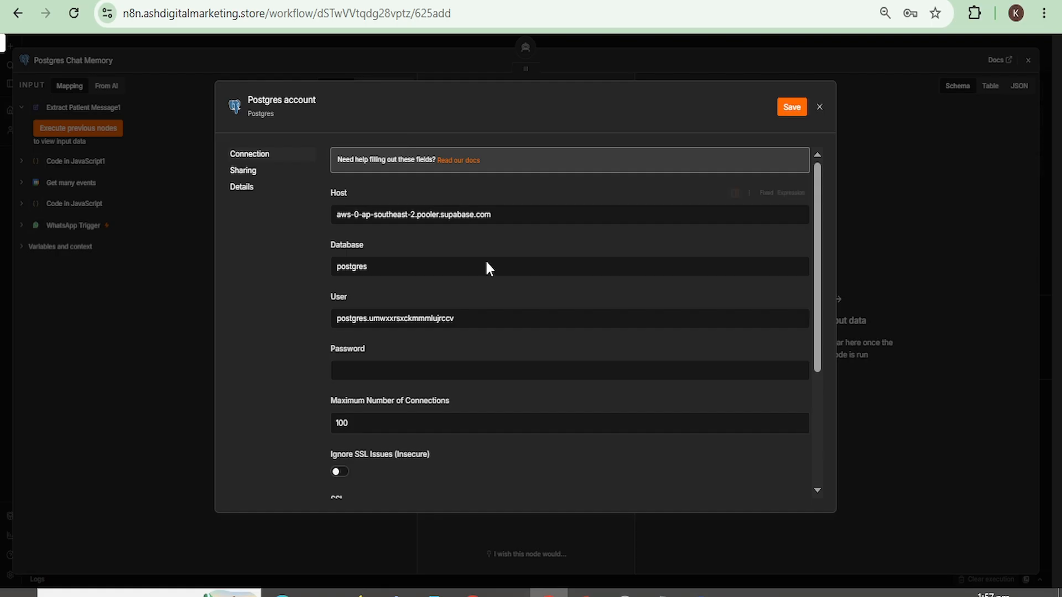
{"action": "key", "text": "ctrl+v"}
{"action": "left_click", "coordinate": [272, 376]}
{"action": "left_click", "coordinate": [792, 108]}
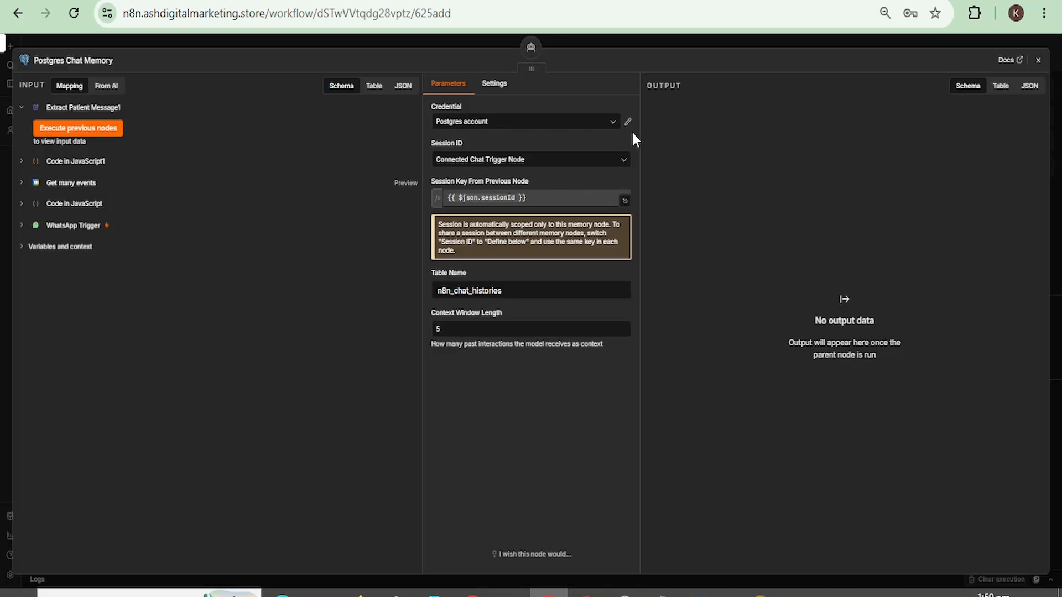
{"action": "left_click", "coordinate": [627, 122]}
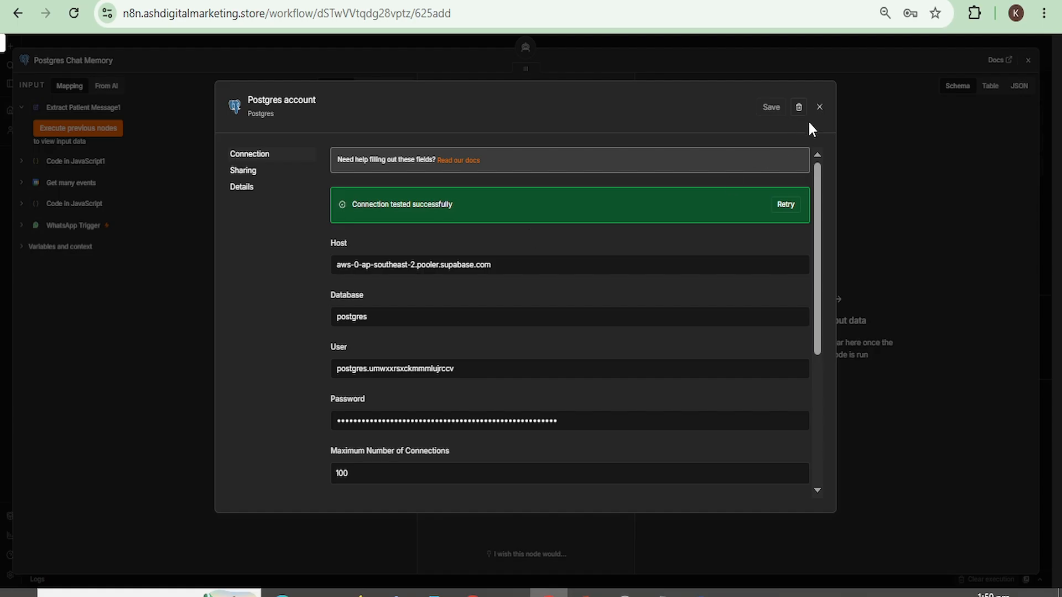
{"action": "left_click", "coordinate": [822, 113]}
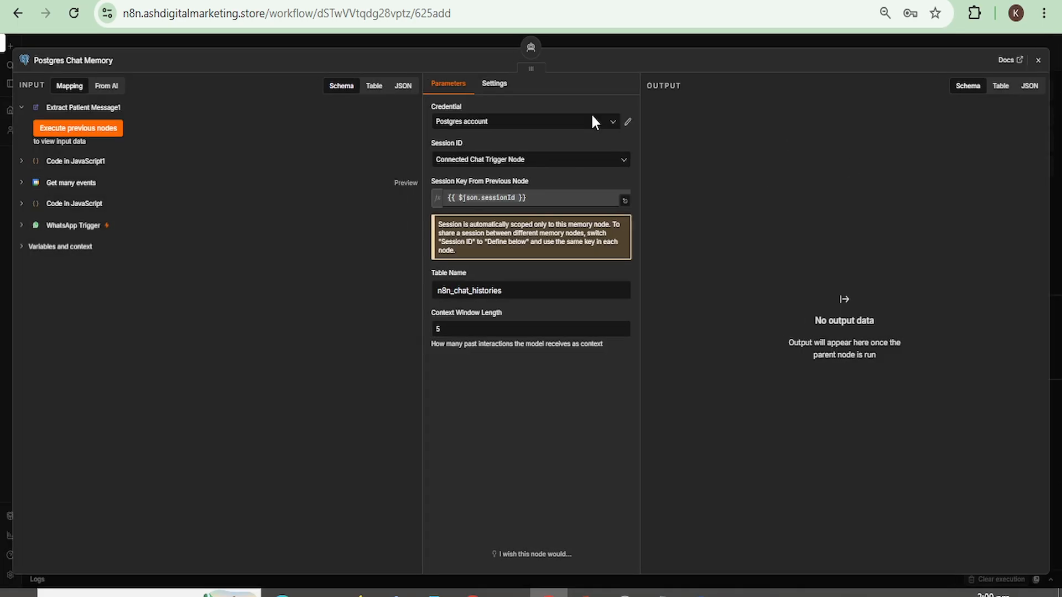
- Set the Postgres Chat Memory's Session ID to Define below
{"action": "left_click", "coordinate": [623, 164]}
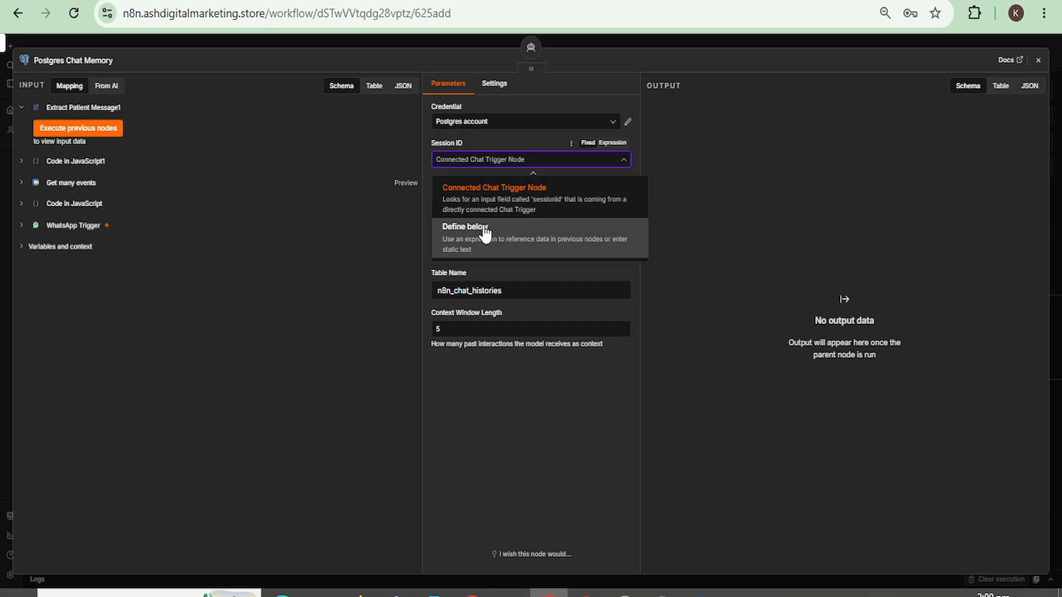
{"action": "left_click", "coordinate": [485, 234]}
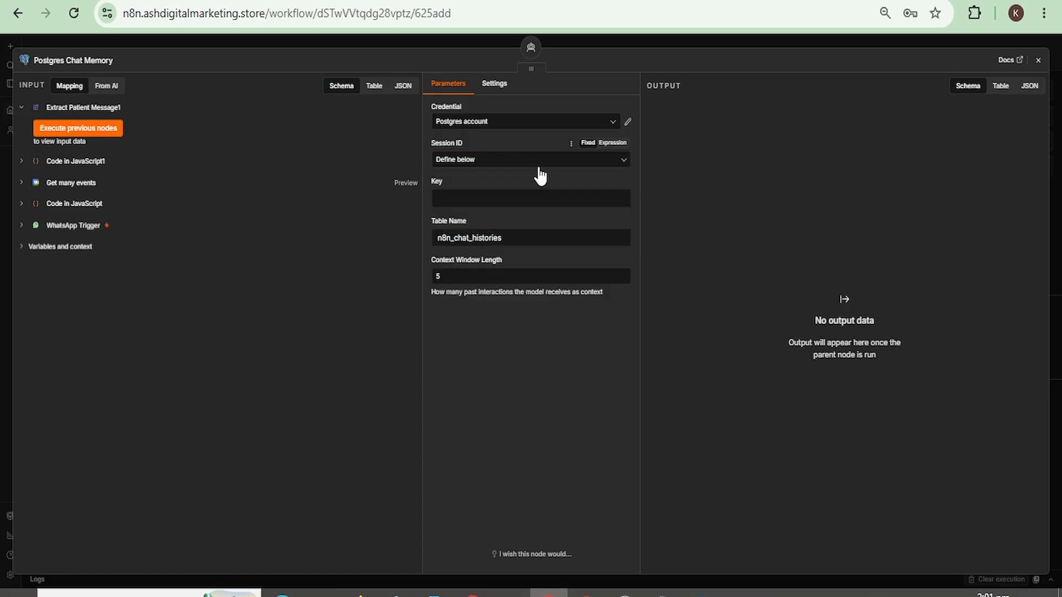
- Fill in the Postgres Chat Memory's session Key with the copied value and publish the workflow
{"action": "left_click", "coordinate": [480, 195]}
{"action": "key", "text": "ctrl+v"}
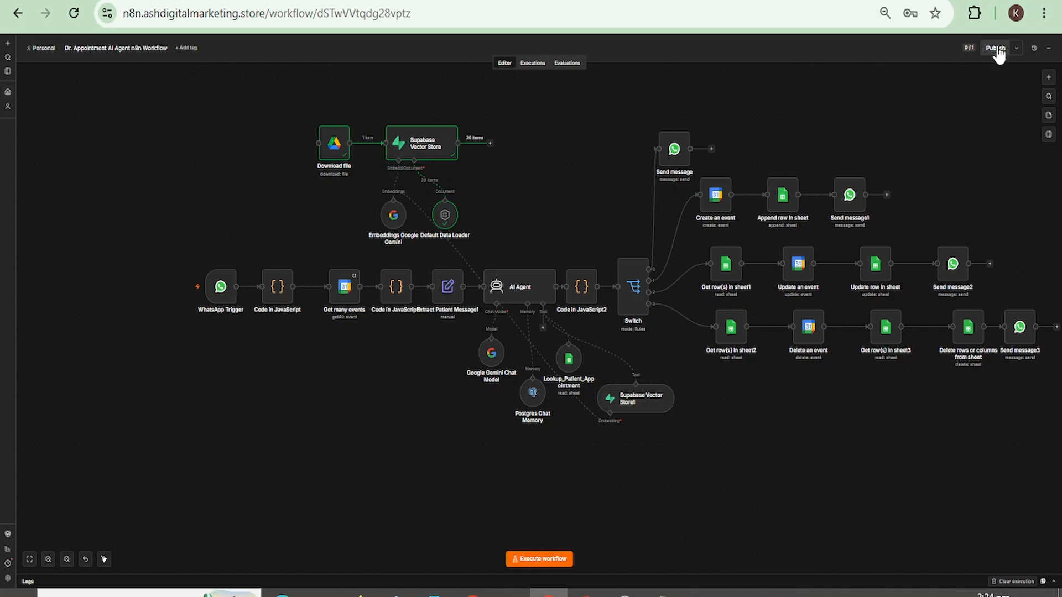
{"action": "left_click", "coordinate": [995, 48]}
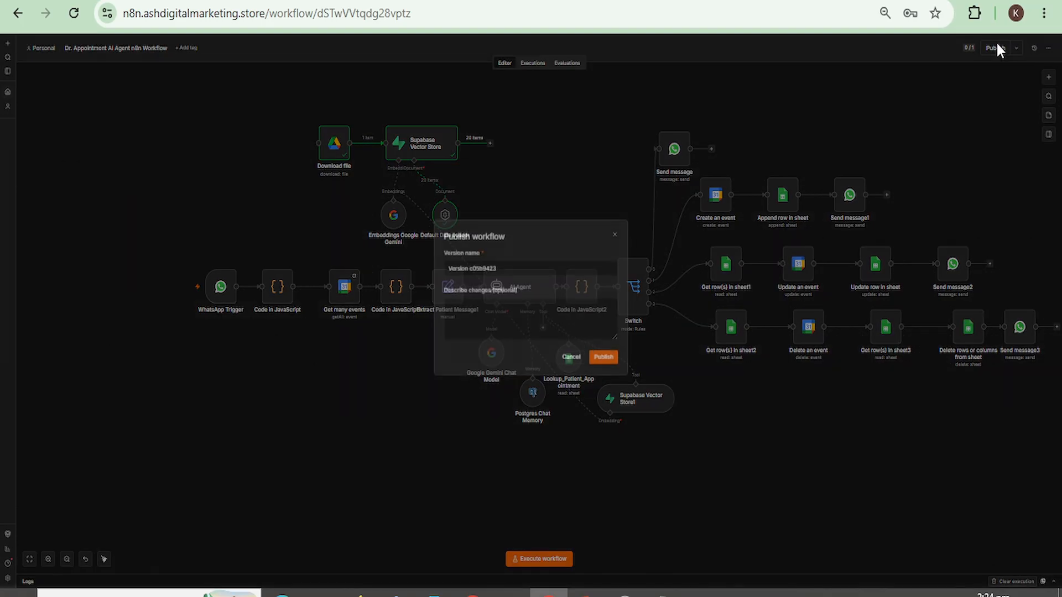
{"action": "left_click", "coordinate": [603, 356]}
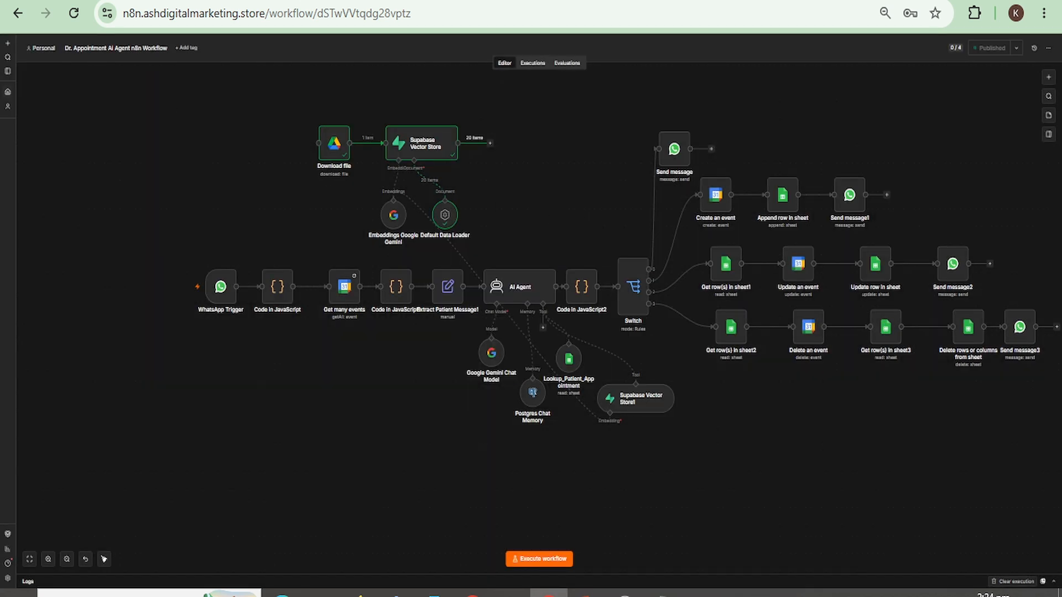
- Switch to WhatsApp Web and ask ASH Agenti Ai the doctor's consultation cost and the fee for returning in 5 days with ECG and Echo reports
{"action": "left_click", "coordinate": [145, 0]}
{"action": "left_click", "coordinate": [423, 567]}
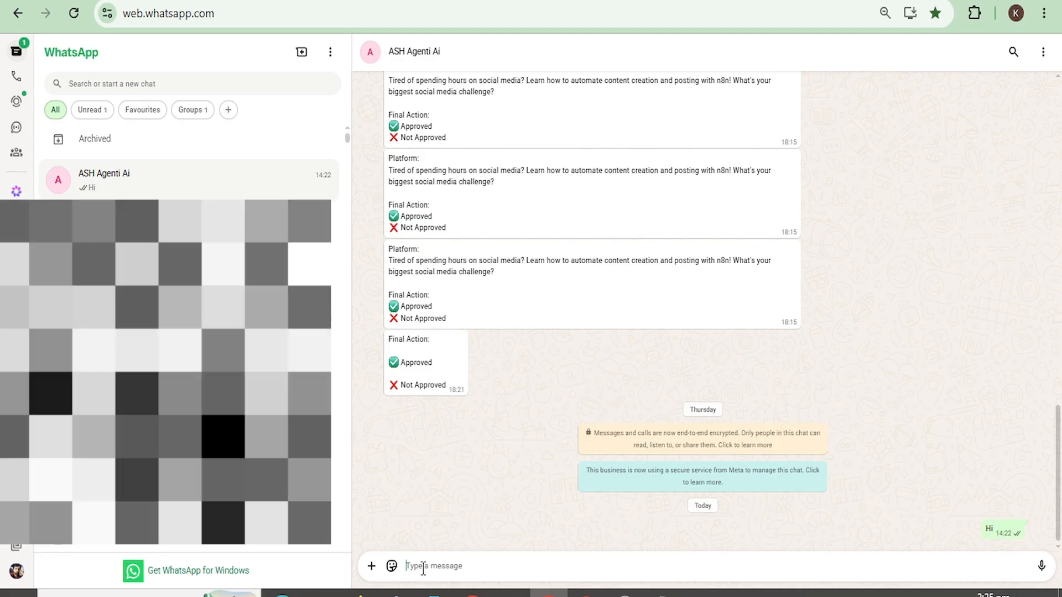
{"action": "key", "text": "ctrl+v"}
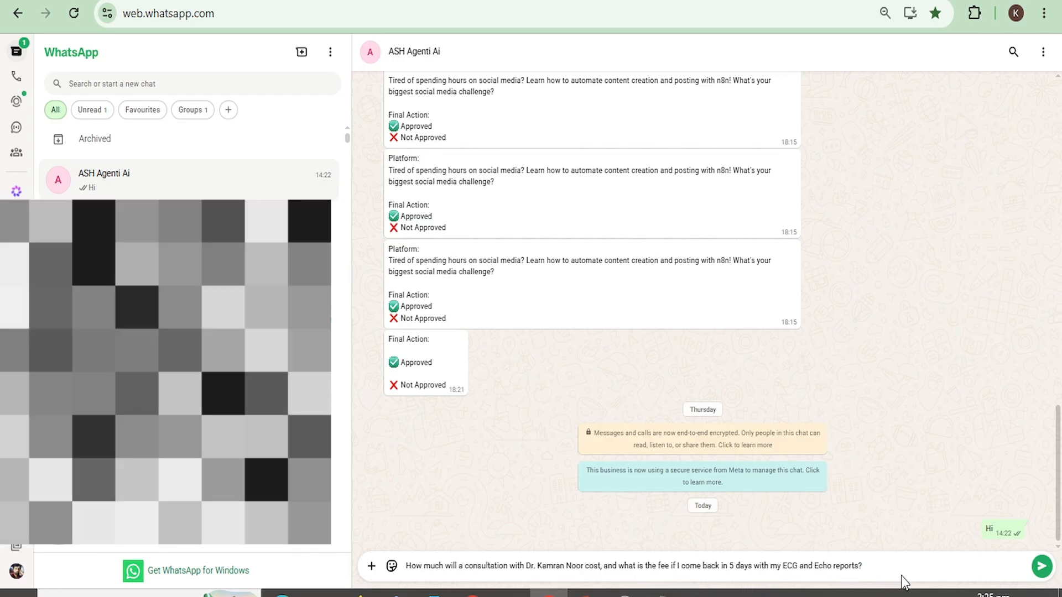
{"action": "key", "text": "Return"}
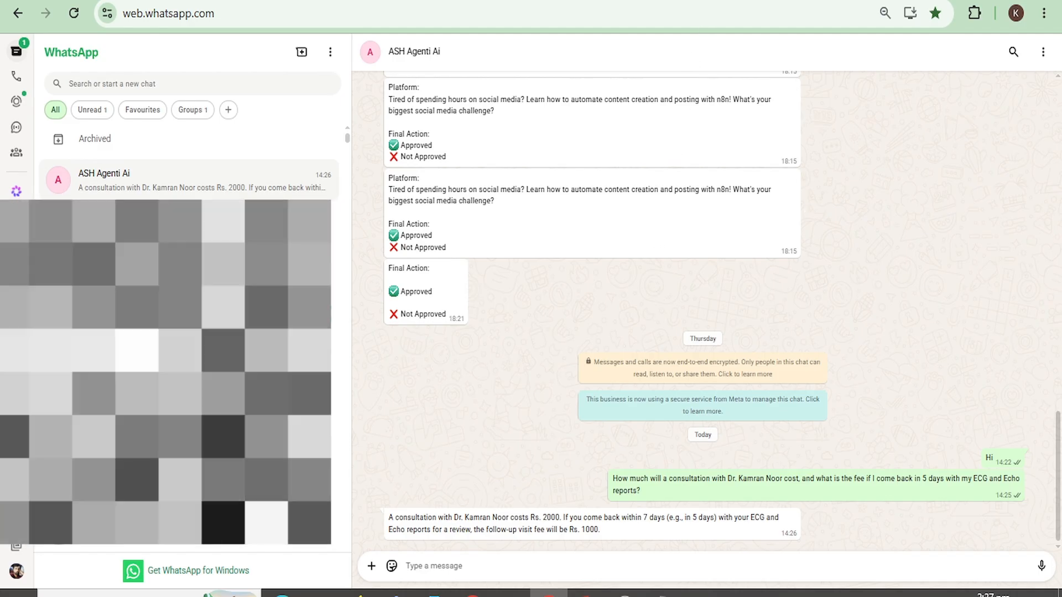
- Check the consultation and follow-up fees in section 4.1 Outpatient Consultation Pricing of hospital_policy_manual.pdf
{"action": "left_click", "coordinate": [675, 1]}
{"action": "scroll", "coordinate": [534, 380], "scroll_direction": "down", "scroll_amount": 20}
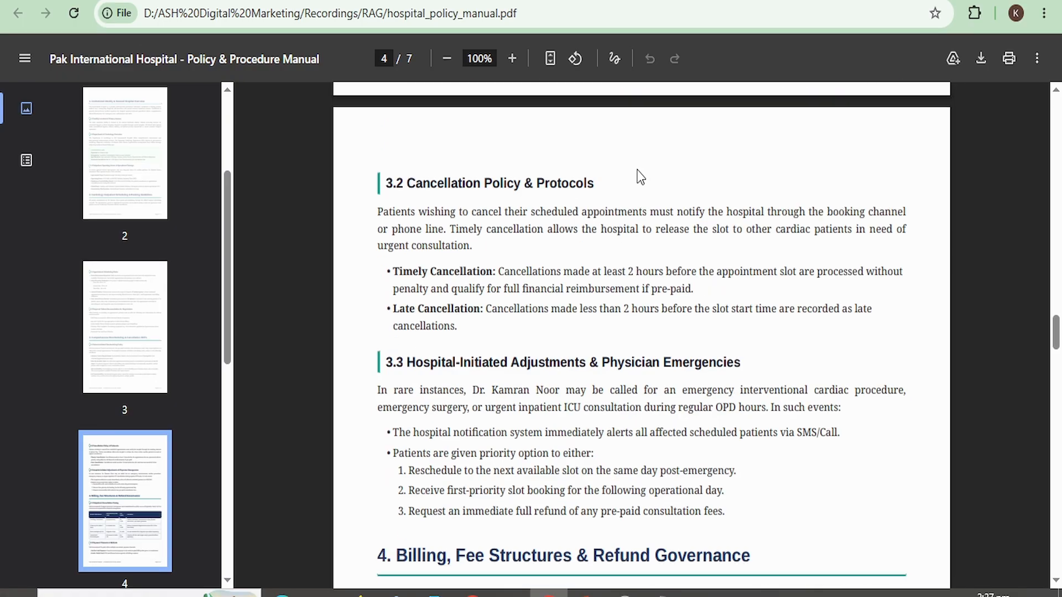
{"action": "scroll", "coordinate": [636, 173], "scroll_direction": "down", "scroll_amount": 6}
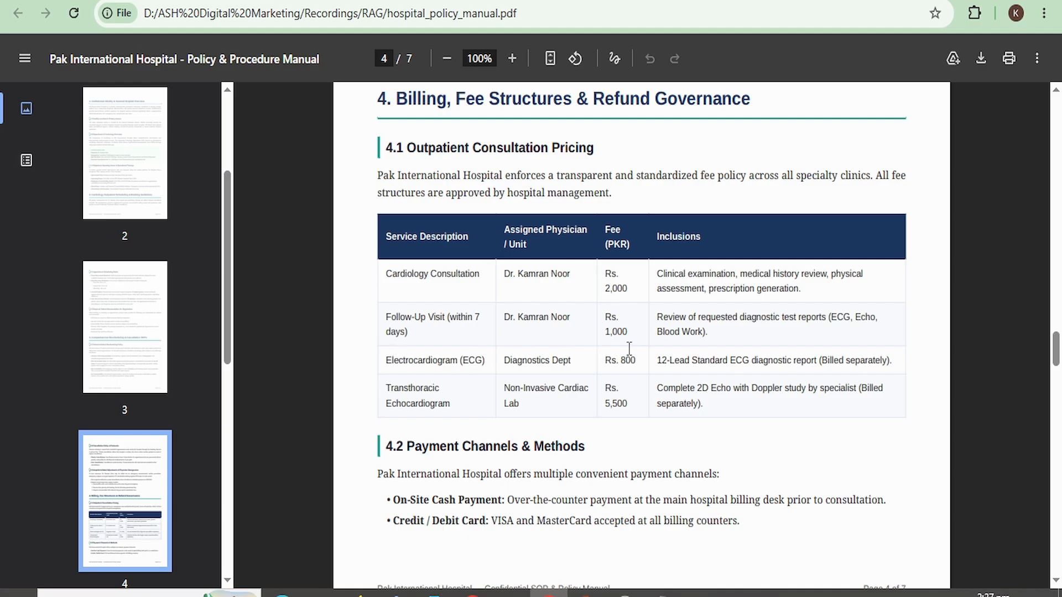
{"action": "scroll", "coordinate": [629, 348], "scroll_direction": "down", "scroll_amount": 3}
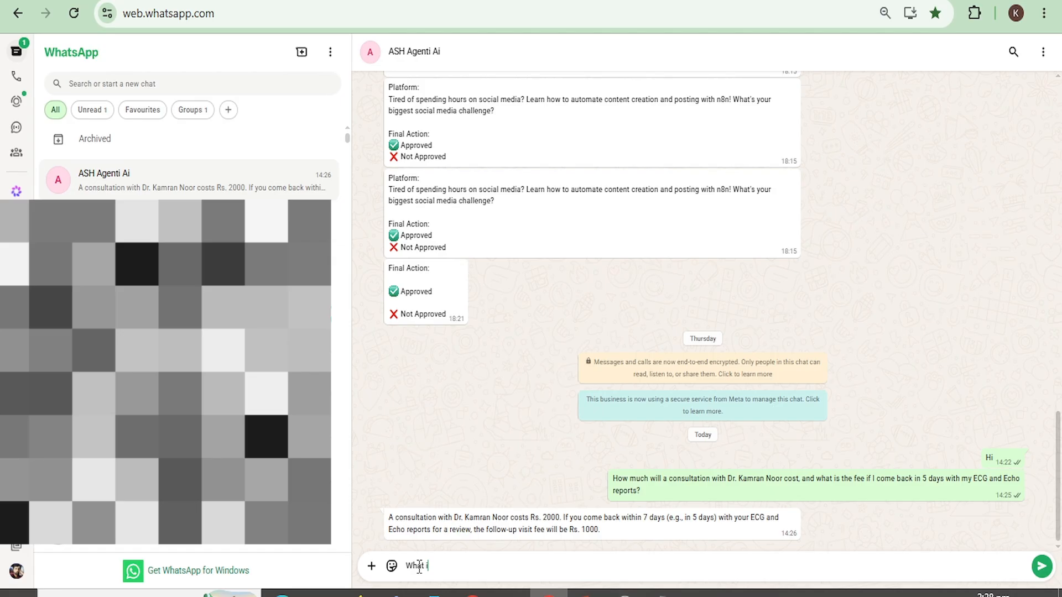
- Send ASH Agenti Ai the WhatsApp message "What will be the payment method if i book a new appontment?"
{"action": "type", "text": "is the payment men"}
{"action": "key", "text": "BackSpace"}
{"action": "key", "text": "BackSpace"}
{"action": "key", "text": "BackSpace"}
{"action": "key", "text": "BackSpace"}
{"action": "key", "text": "BackSpace"}
{"action": "key", "text": "BackSpace"}
{"action": "key", "text": "BackSpace"}
{"action": "key", "text": "BackSpace"}
{"action": "key", "text": "BackSpace"}
{"action": "key", "text": "BackSpace"}
{"action": "key", "text": "BackSpace"}
{"action": "key", "text": "BackSpace"}
{"action": "key", "text": "BackSpace"}
{"action": "key", "text": "BackSpace"}
{"action": "key", "text": "BackSpace"}
{"action": "key", "text": "BackSpace"}
{"action": "key", "text": "BackSpace"}
{"action": "key", "text": "BackSpace"}
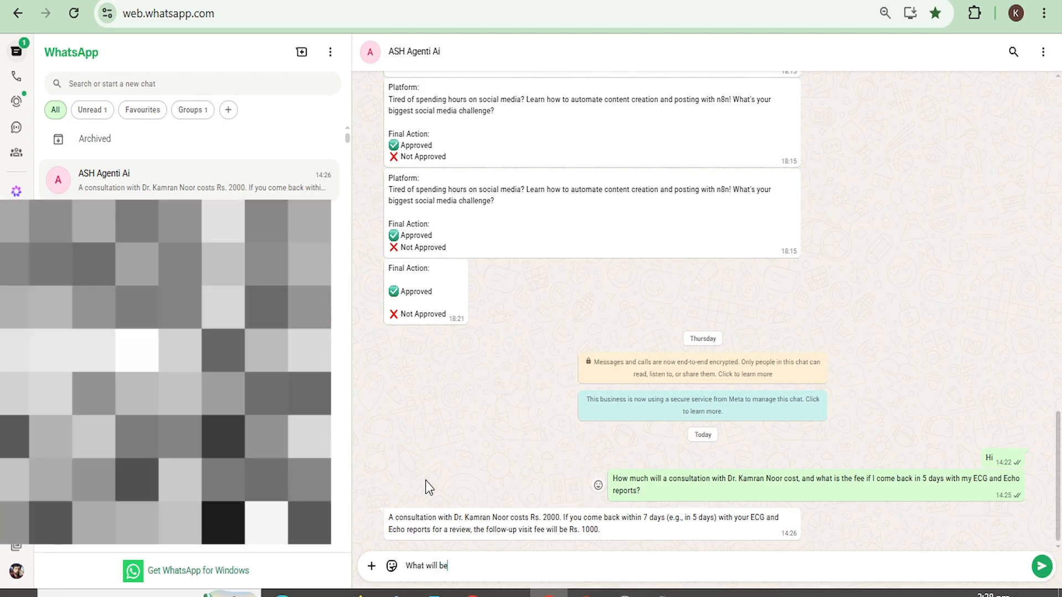
{"action": "type", "text": "will be the payment method if i book a new appontment"}
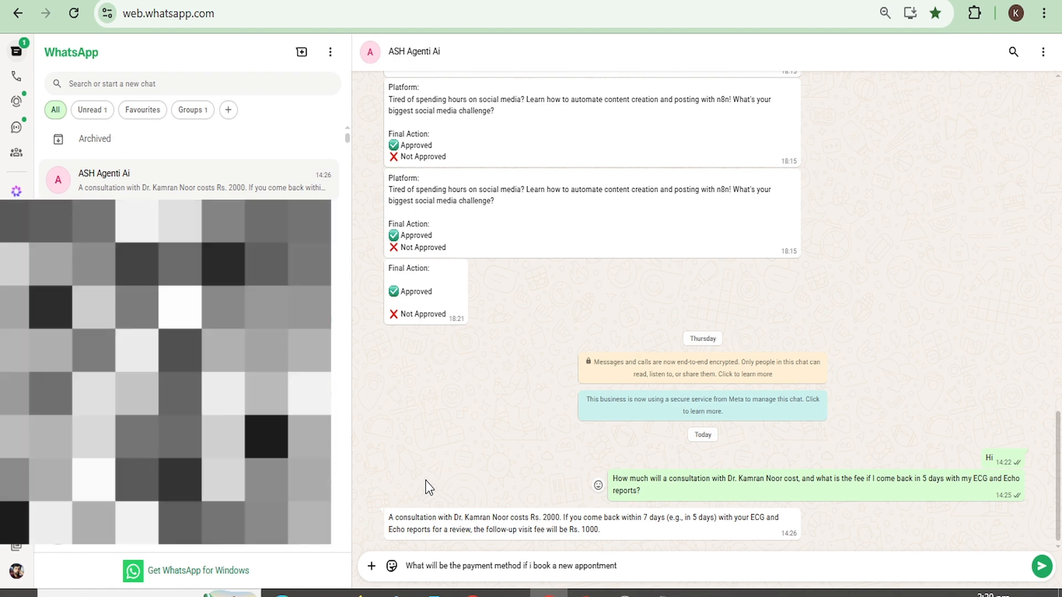
{"action": "key", "text": "ctrl+a"}
{"action": "key", "text": "BackSpace"}
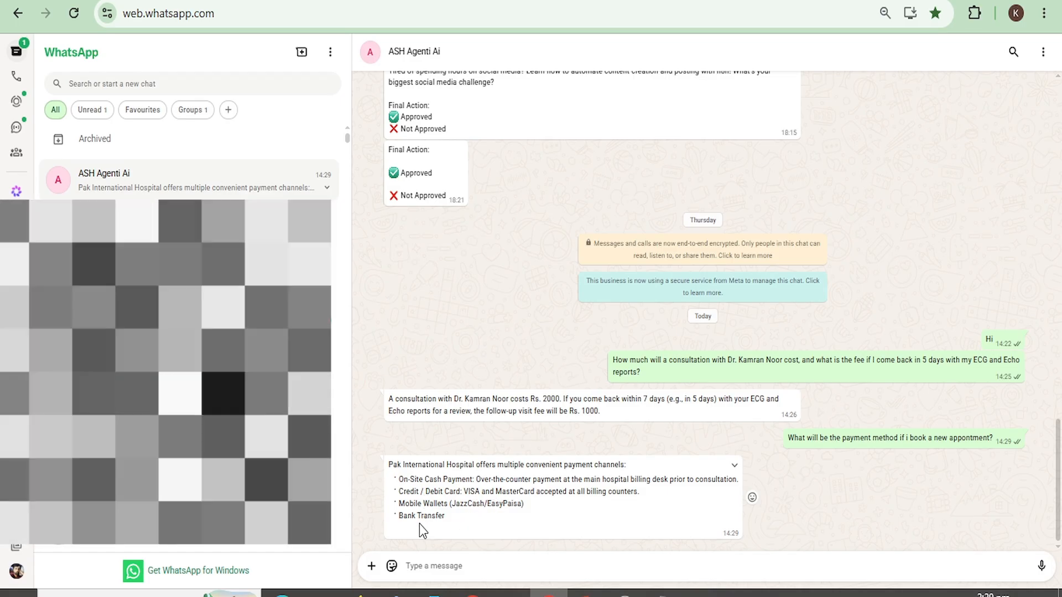
- Compare the payment reply with section 4.2 Payment Channels & Methods of the hospital policy manual
{"action": "key", "text": "ctrl+Tab"}
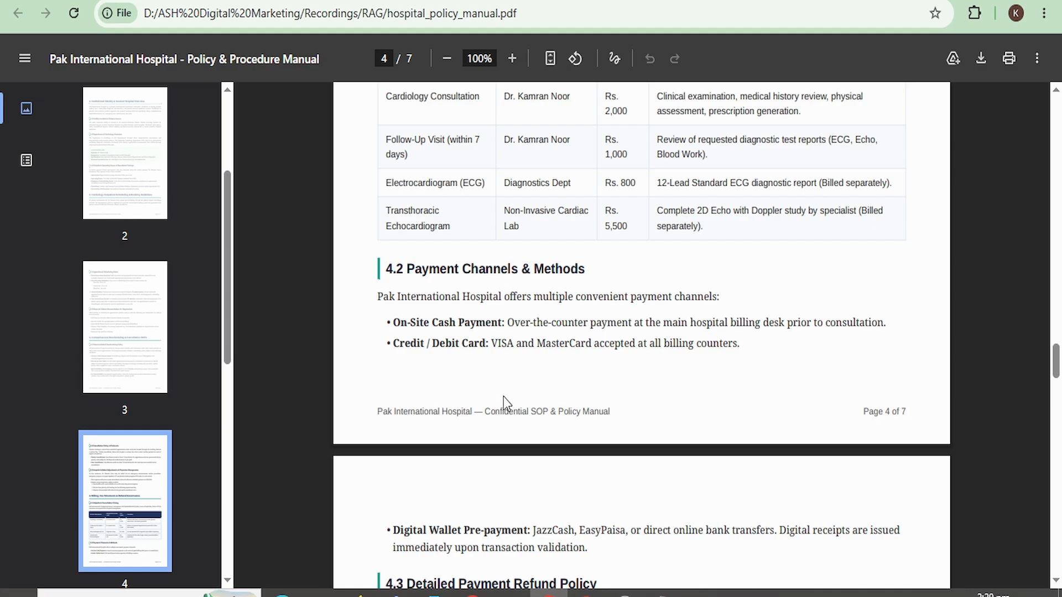
{"action": "scroll", "coordinate": [504, 400], "scroll_direction": "down", "scroll_amount": 2}
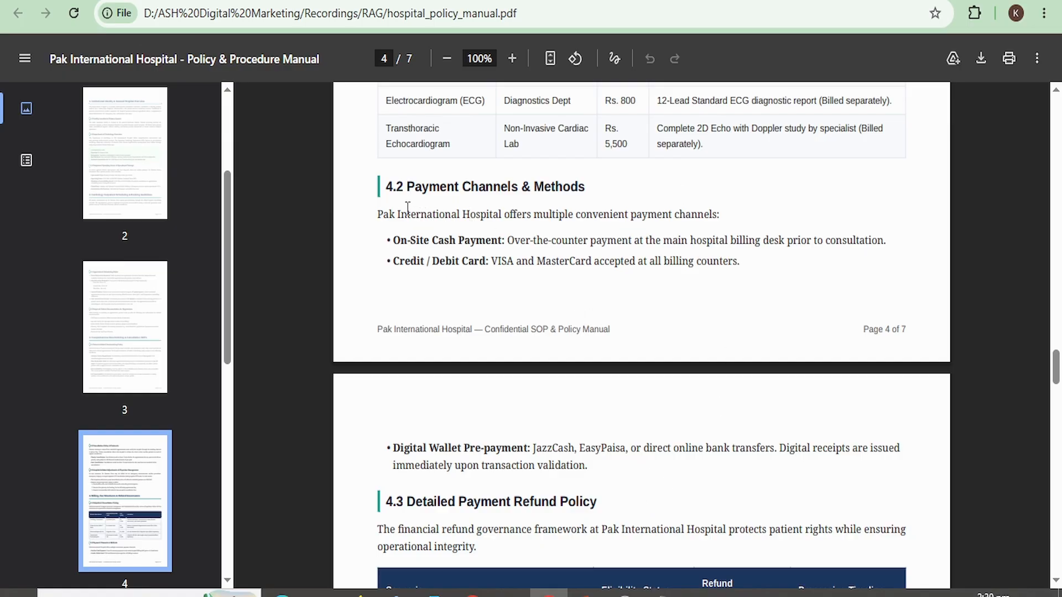
{"action": "scroll", "coordinate": [508, 212], "scroll_direction": "down", "scroll_amount": 1}
{"action": "scroll", "coordinate": [509, 211], "scroll_direction": "down", "scroll_amount": 3}
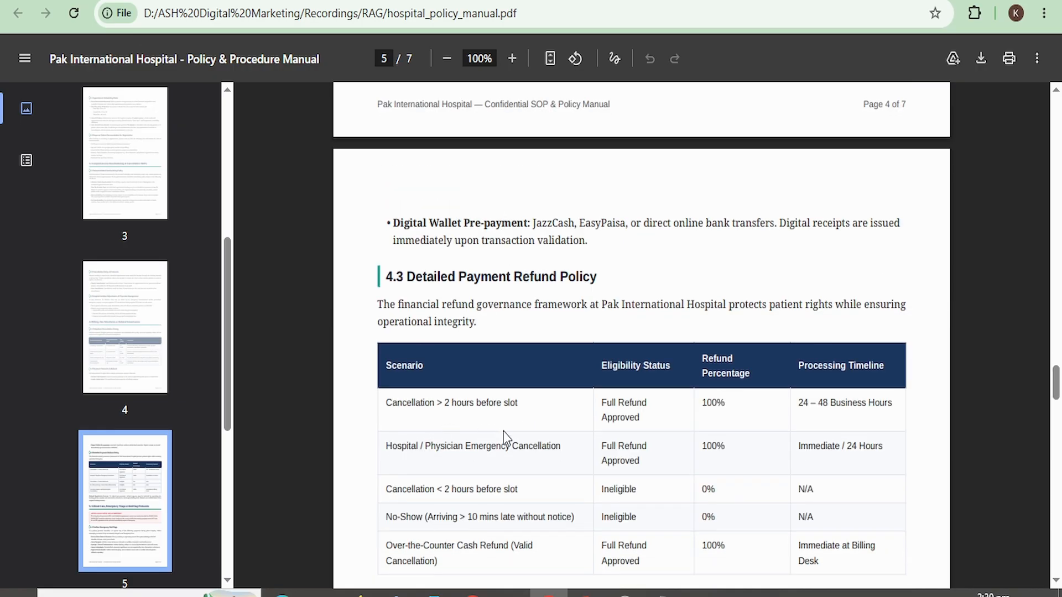
- Send ASH Agenti Ai the WhatsApp message "If i want to cancel my appointment then what is your refund policy?"
{"action": "key", "text": "alt+Tab"}
{"action": "left_click", "coordinate": [429, 576]}
{"action": "type", "text": "If i want to refund m"}
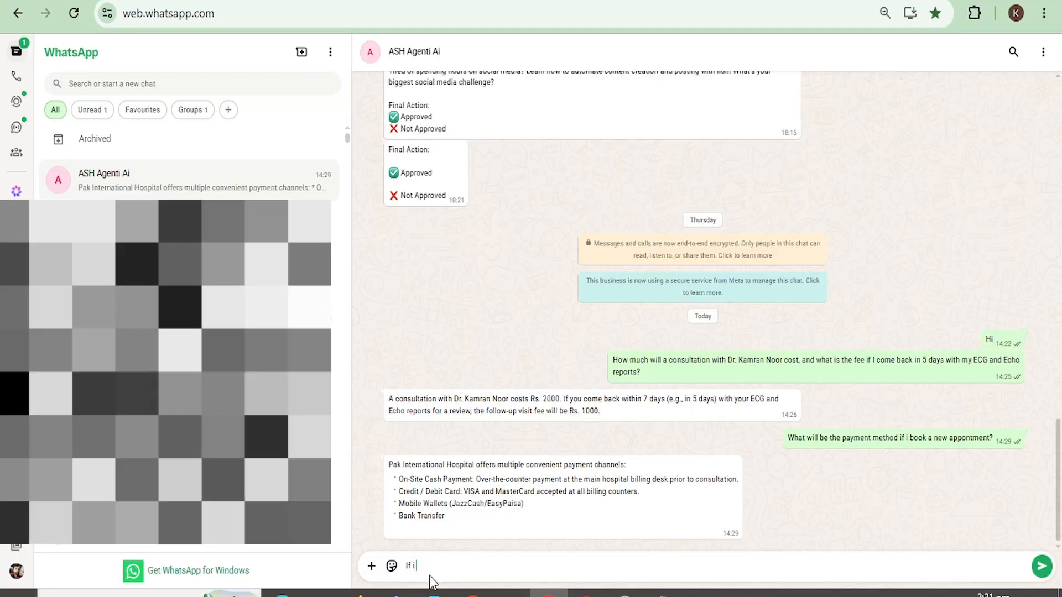
{"action": "key", "text": "BackSpace"}
{"action": "key", "text": "BackSpace"}
{"action": "key", "text": "BackSpace"}
{"action": "key", "text": "BackSpace"}
{"action": "key", "text": "BackSpace"}
{"action": "key", "text": "BackSpace"}
{"action": "key", "text": "BackSpace"}
{"action": "key", "text": "BackSpace"}
{"action": "type", "text": "cancel"}
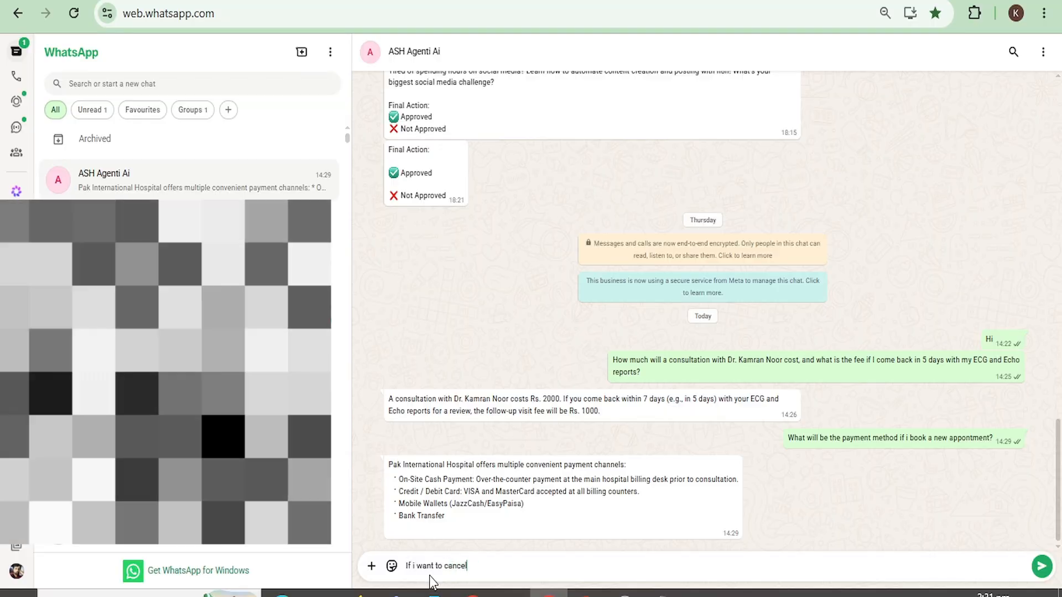
{"action": "type", "text": "  my appointment then what is "}
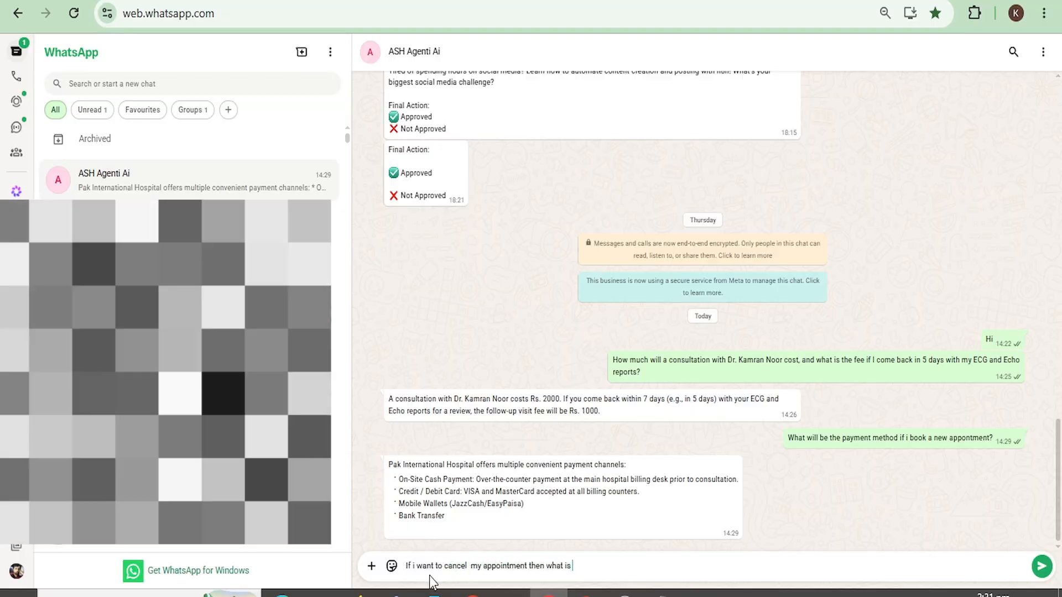
{"action": "type", "text": "your refund policy?"}
{"action": "key", "text": "Return"}
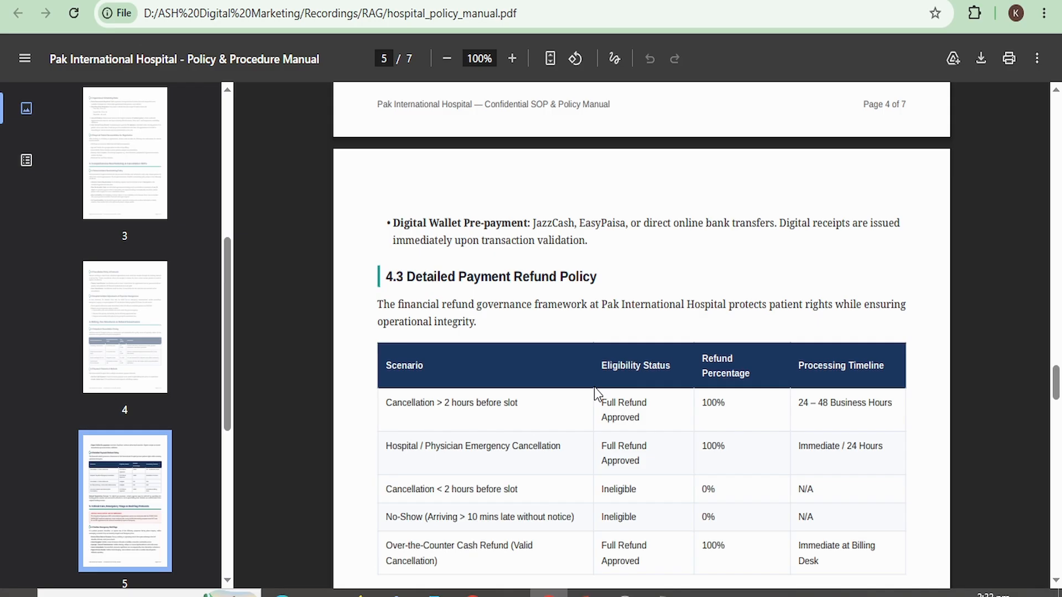
- Review the refund scenarios in section 4.3 Detailed Payment Refund Policy of the hospital policy manual
{"action": "scroll", "coordinate": [593, 387], "scroll_direction": "down", "scroll_amount": 2}
{"action": "scroll", "coordinate": [594, 387], "scroll_direction": "up", "scroll_amount": 1}
{"action": "scroll", "coordinate": [594, 387], "scroll_direction": "down", "scroll_amount": 1}
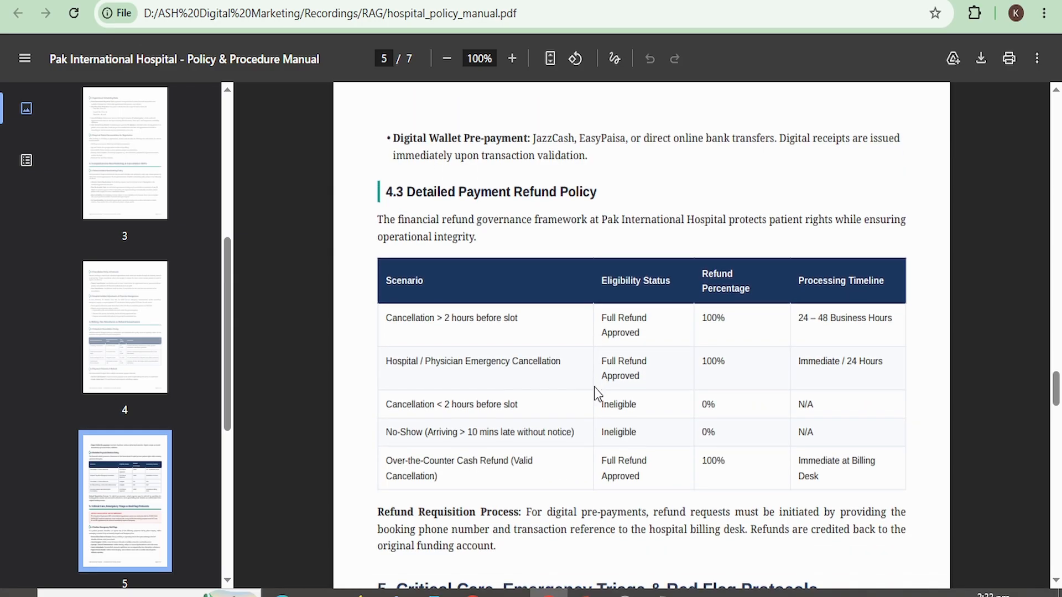
{"action": "scroll", "coordinate": [593, 391], "scroll_direction": "up", "scroll_amount": 1}
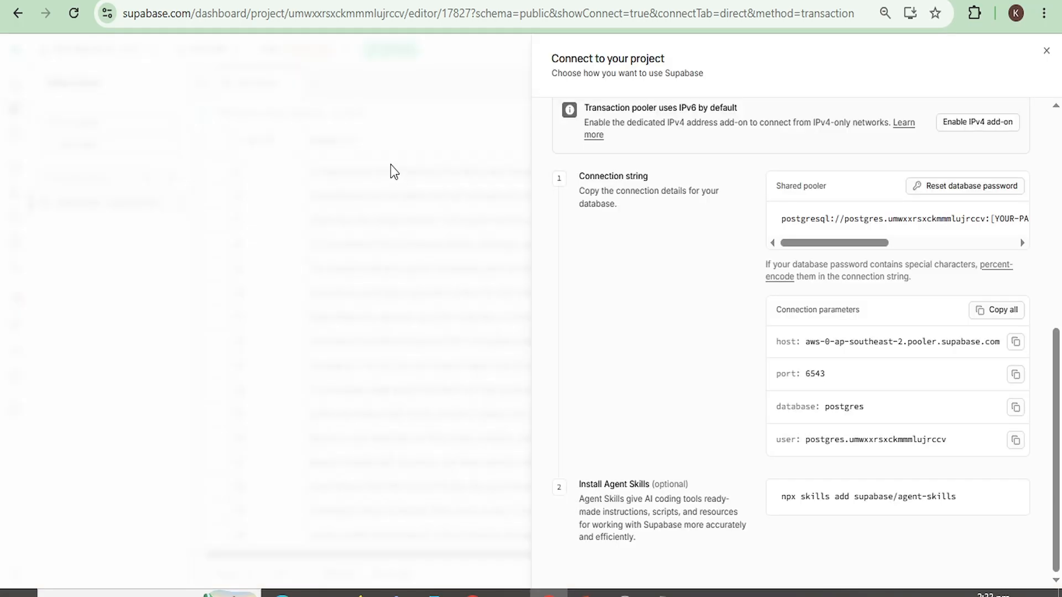
- In Supabase, close the connection details, open the n8n_chat_histories table and widen its message column to read the stored chats
{"action": "left_click", "coordinate": [390, 164]}
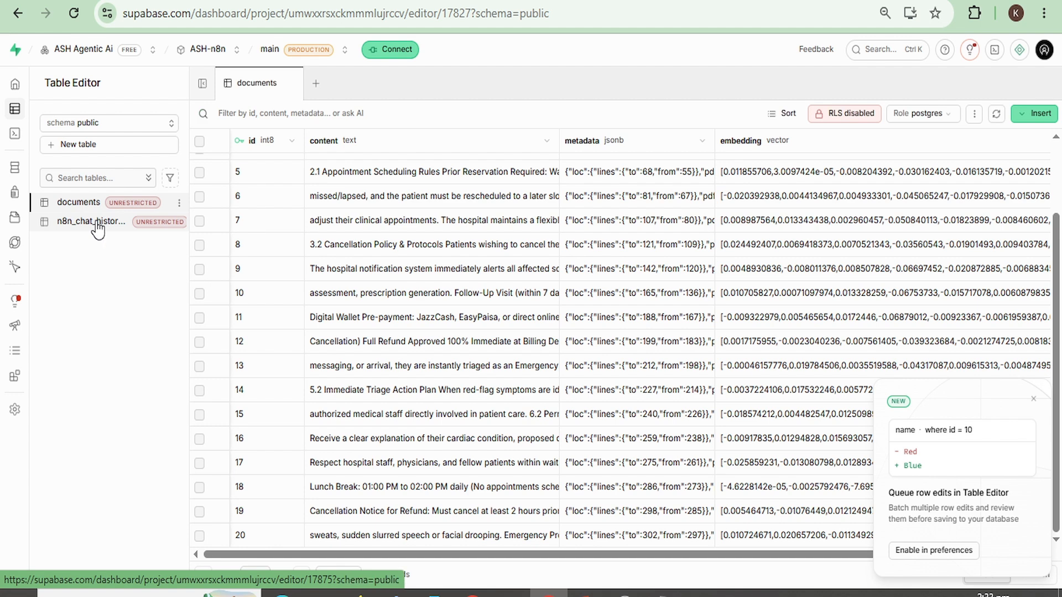
{"action": "left_click", "coordinate": [97, 223]}
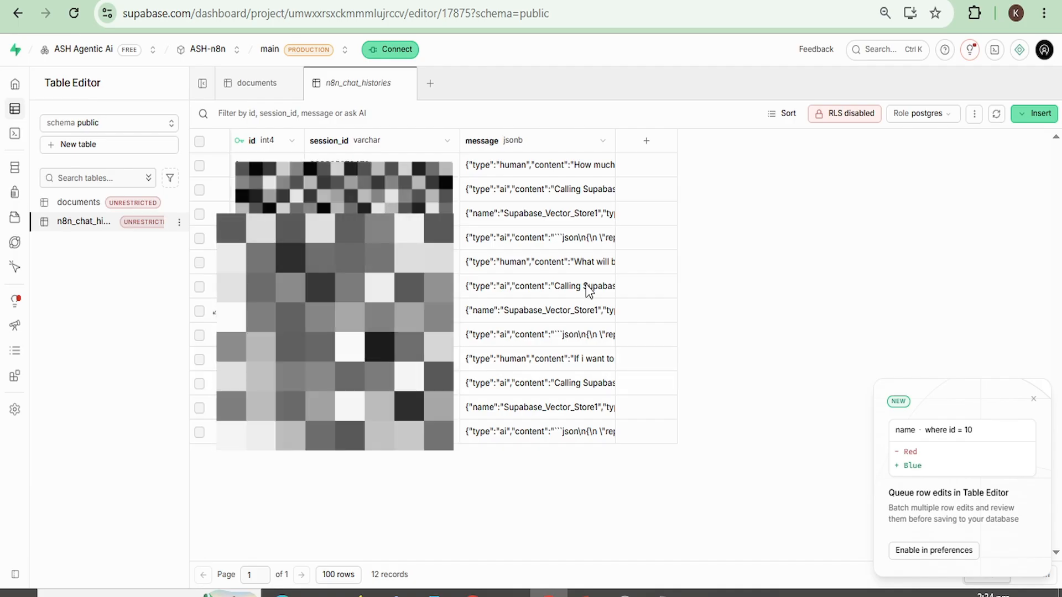
{"action": "left_click_drag", "start_coordinate": [612, 133], "coordinate": [768, 133]}
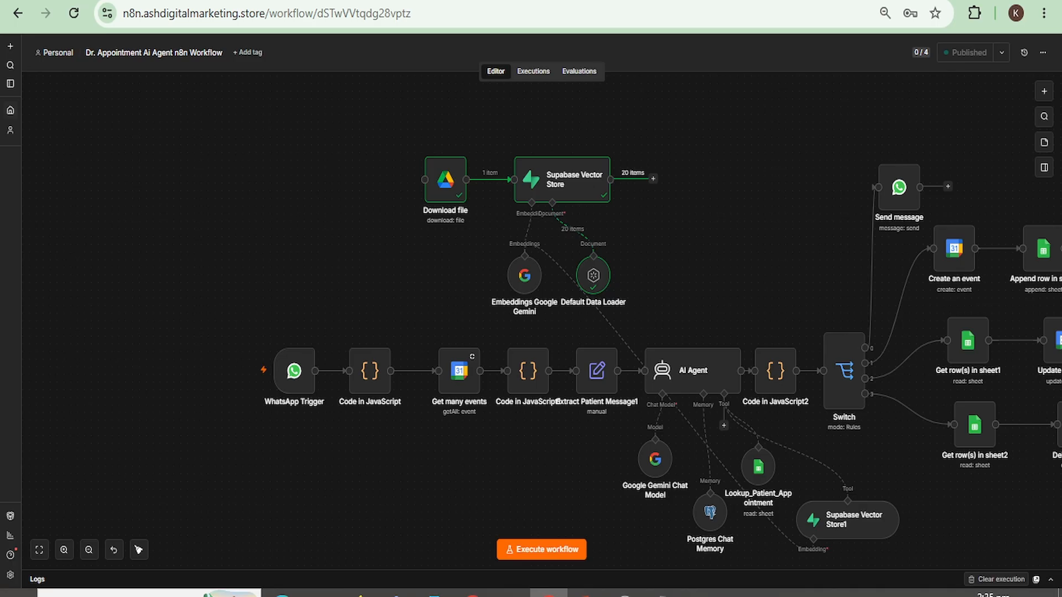
{"action": "scroll", "coordinate": [713, 473], "scroll_direction": "down", "scroll_amount": 3}
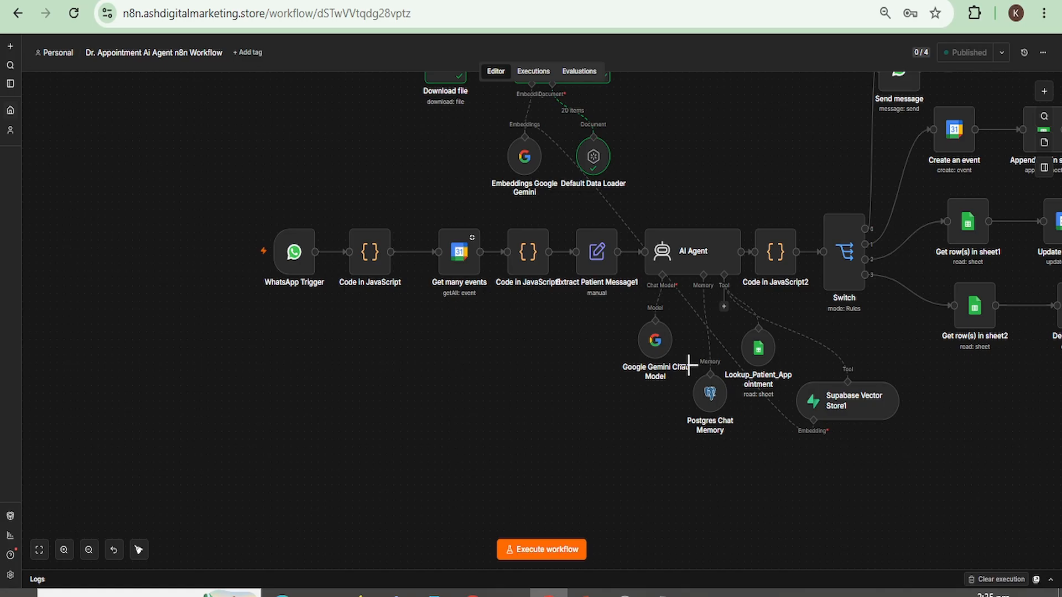
{"action": "scroll", "coordinate": [717, 447], "scroll_direction": "right", "scroll_amount": 5}
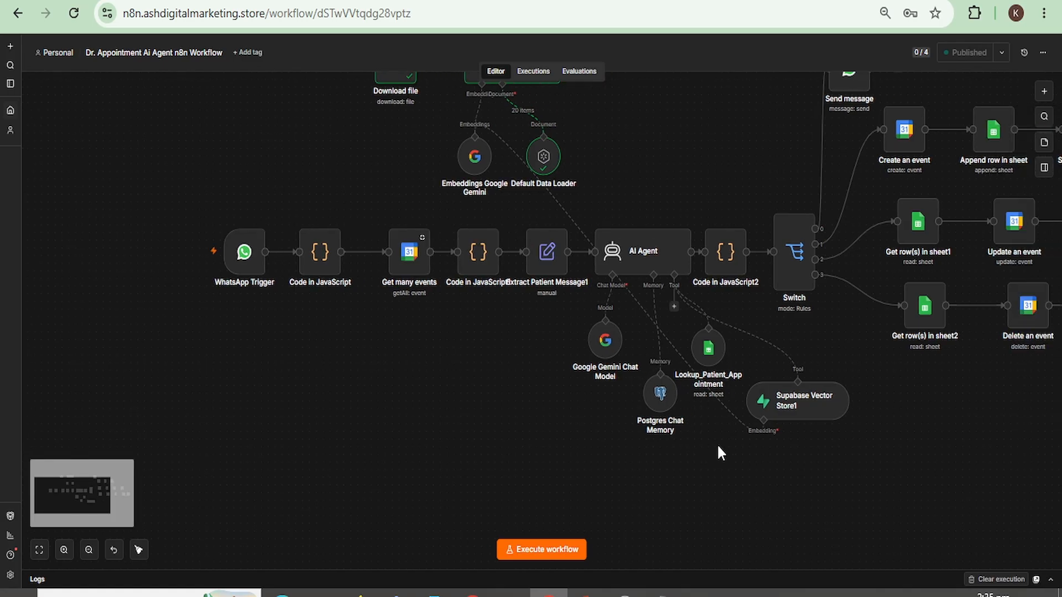
{"action": "key", "text": "ctrl+minus"}
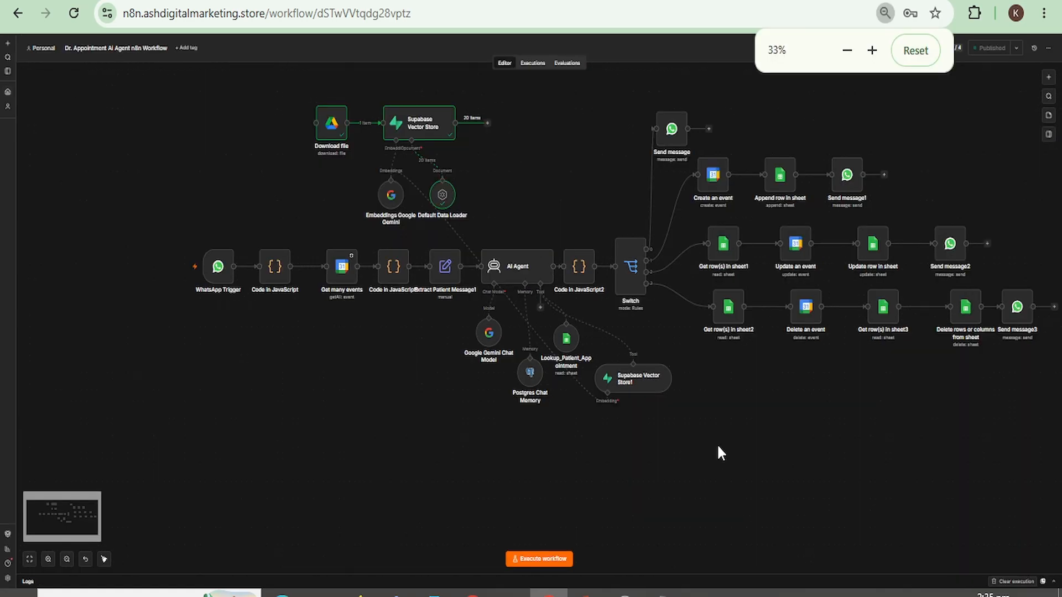